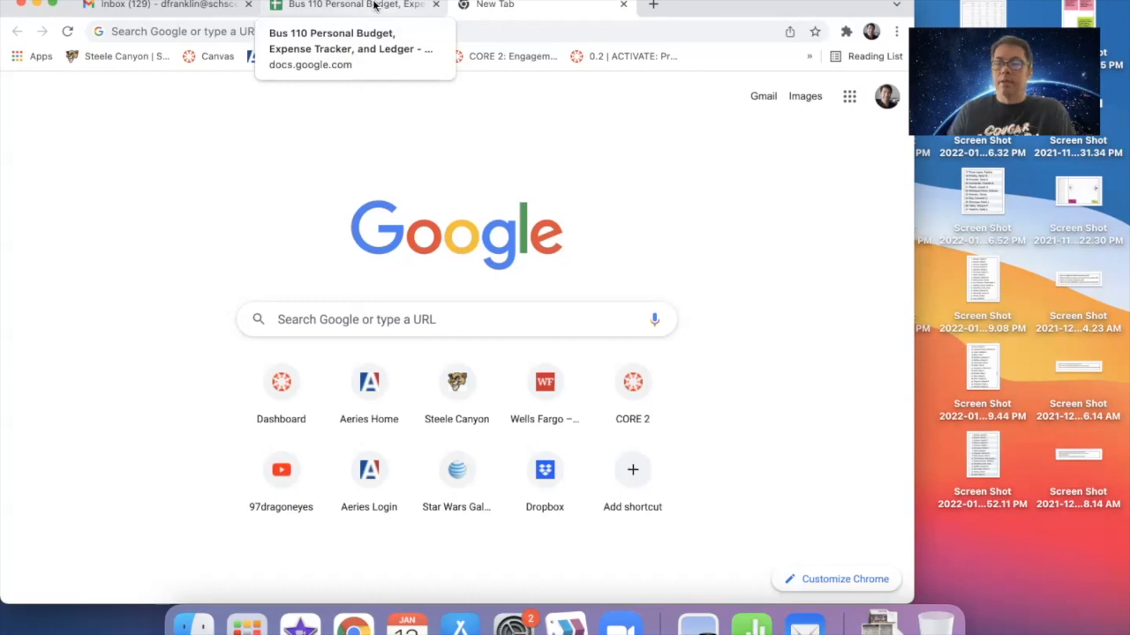
# Step: In the Bus 110 Personal Budget spreadsheet, add a coffee expense of 2.07 in row 3 of the Expense Tracker sheet
pyautogui.click(374, 6)
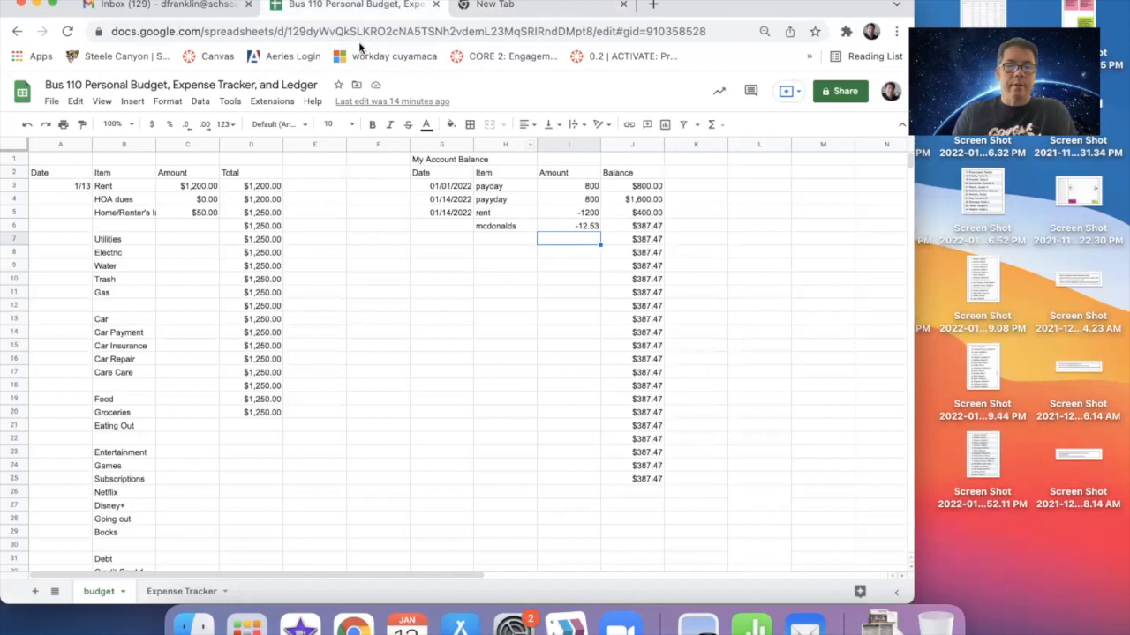
pyautogui.click(167, 593)
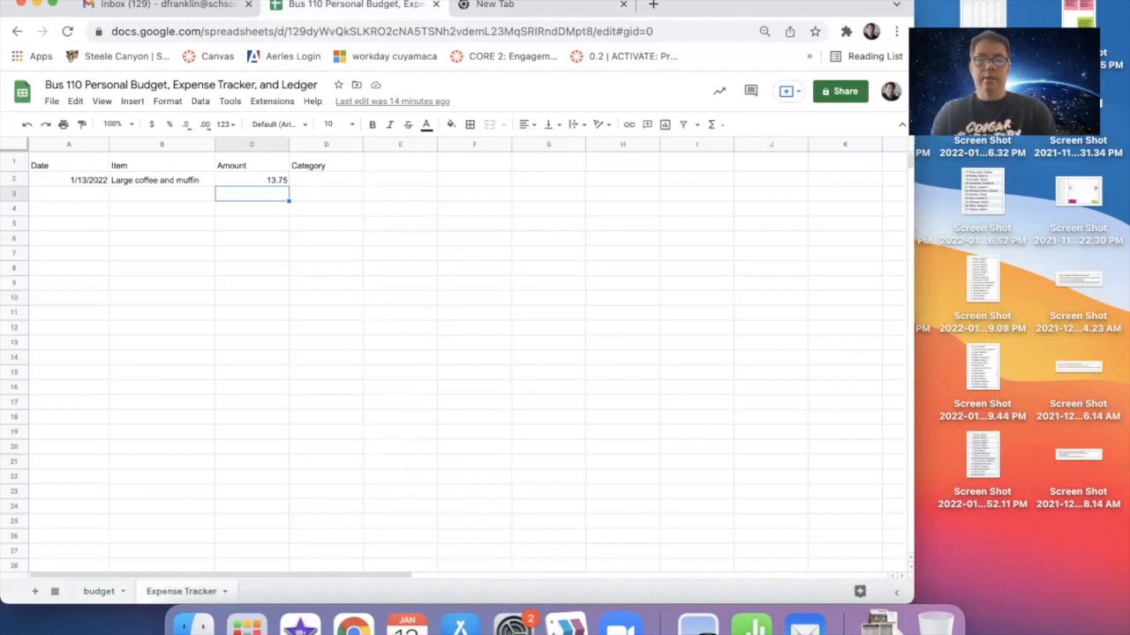
pyautogui.press('Left')
pyautogui.write('coffee')
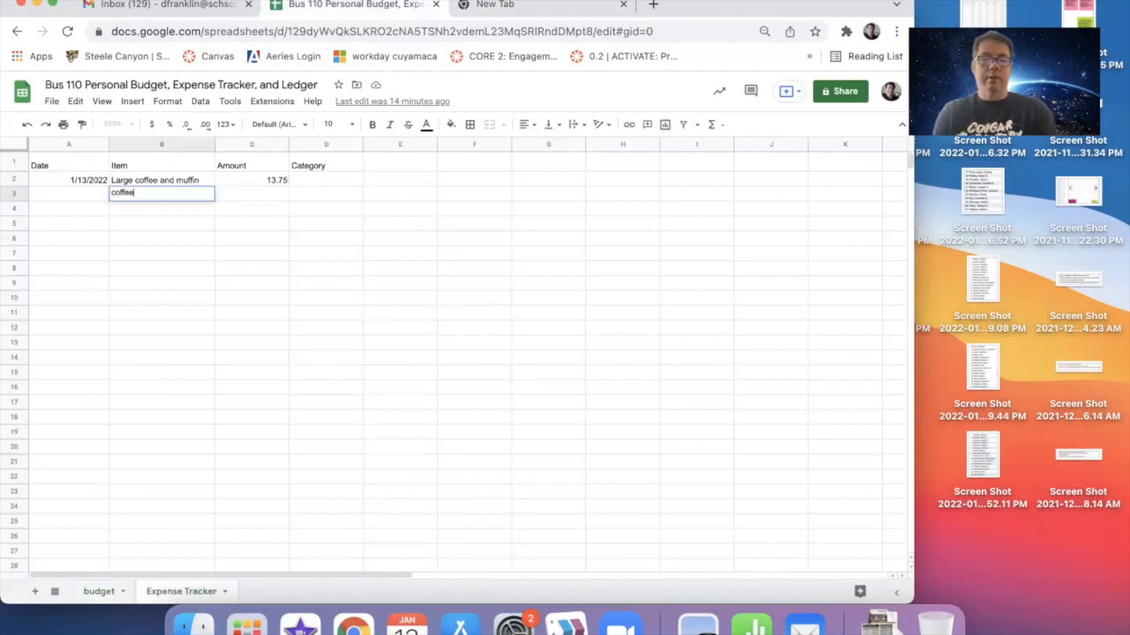
pyautogui.press('Tab')
pyautogui.write('2.')
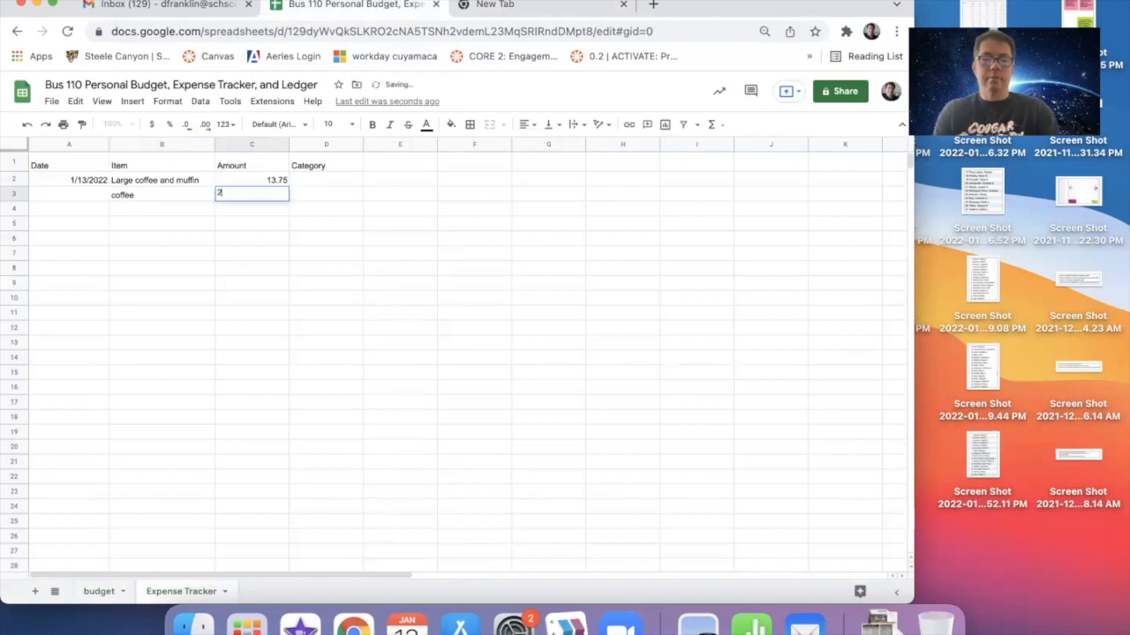
pyautogui.write('07')
pyautogui.press('Return')
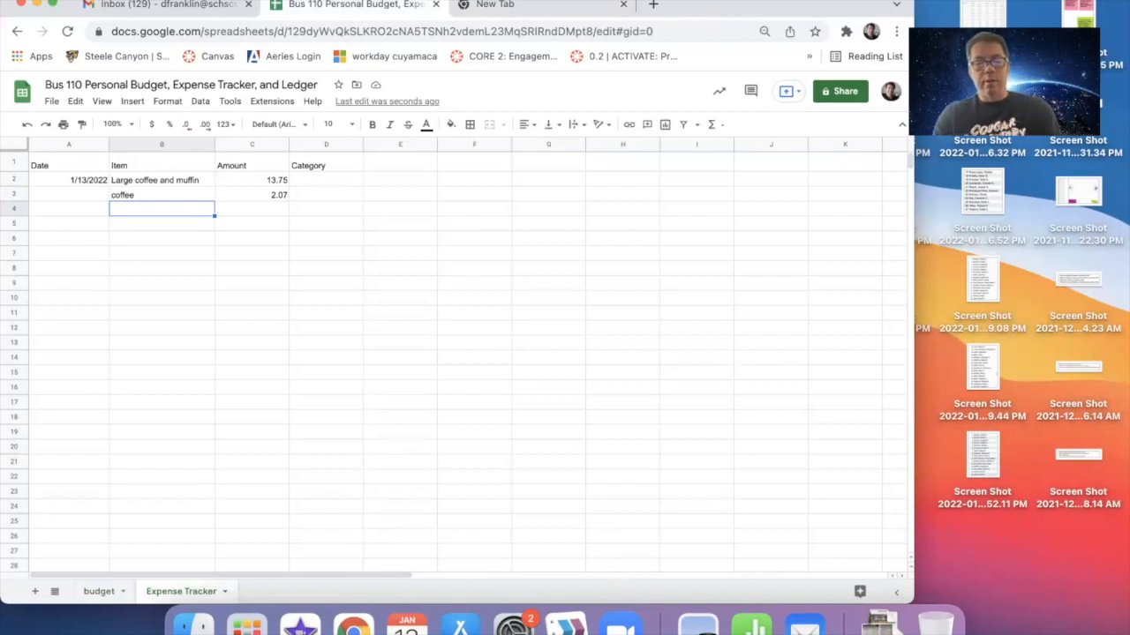
pyautogui.press('Tab')
pyautogui.write('1.99')
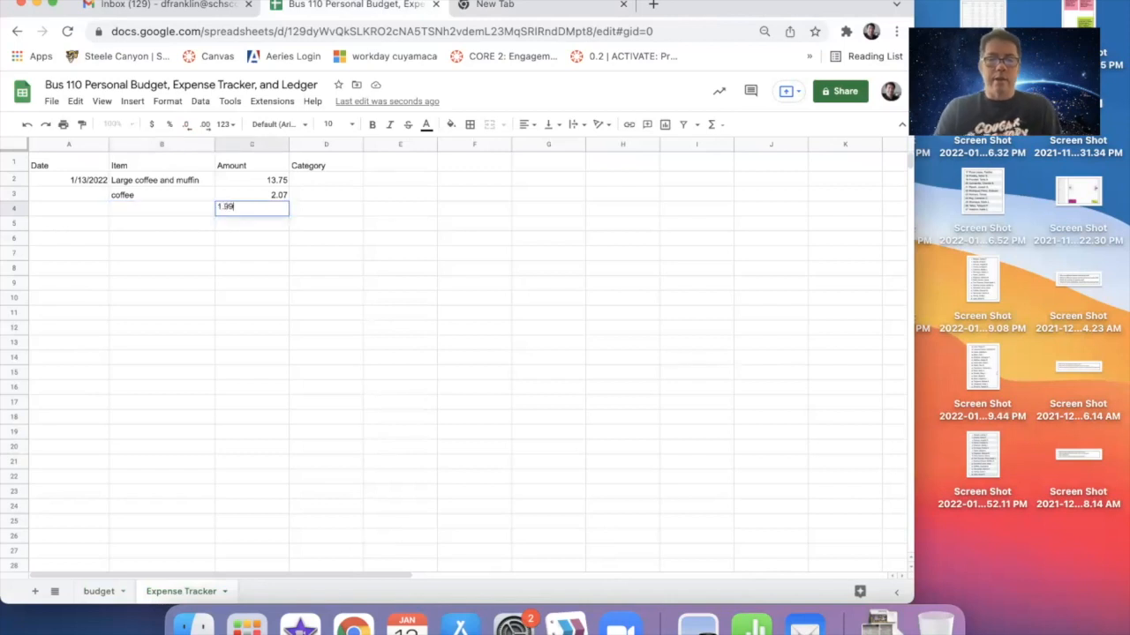
pyautogui.press('Return')
pyautogui.press('Up')
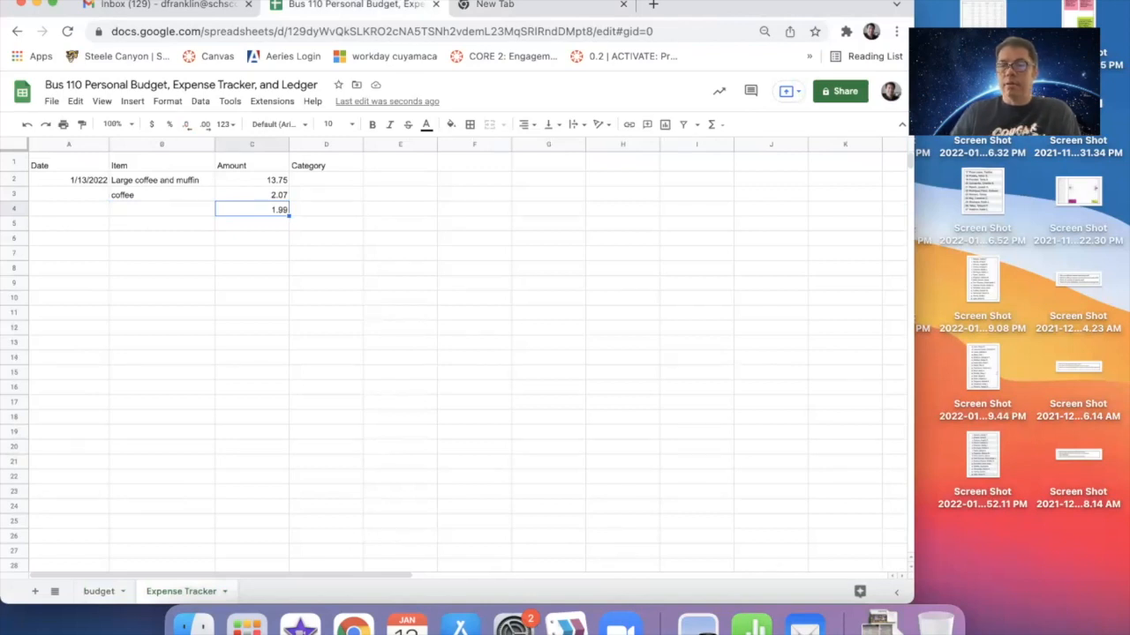
pyautogui.press('BackSpace')
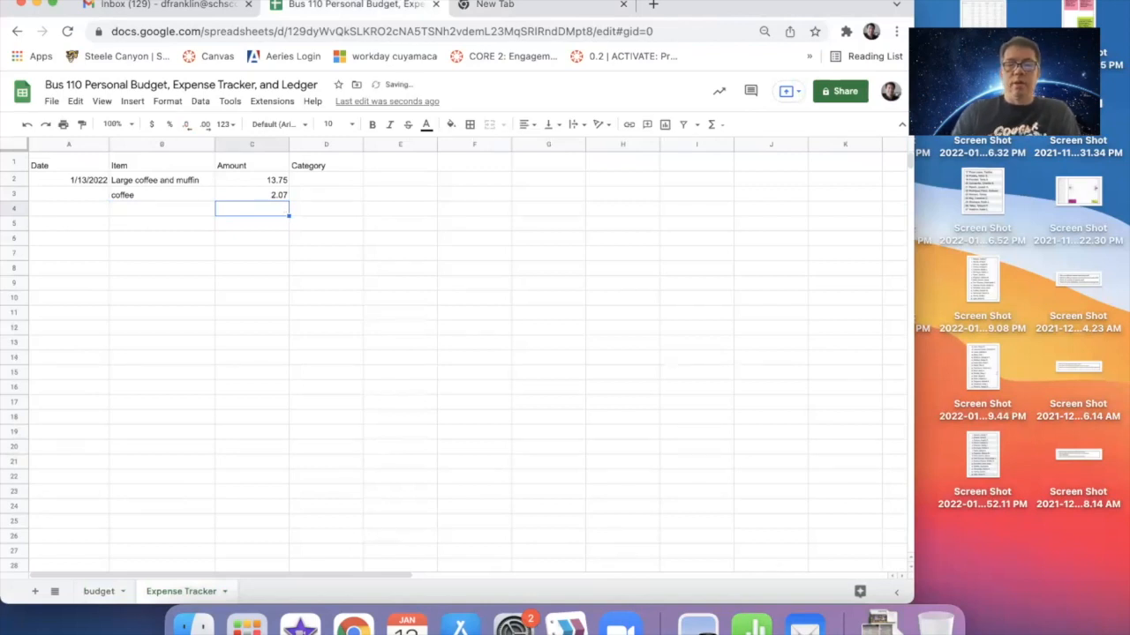
pyautogui.press('Left')
pyautogui.press('Down')
pyautogui.press('Down')
pyautogui.press('Down')
pyautogui.press('Down')
pyautogui.press('Down')
pyautogui.press('Down')
pyautogui.press('Down')
pyautogui.press('Down')
pyautogui.press('Down')
pyautogui.press('Down')
pyautogui.press('Down')
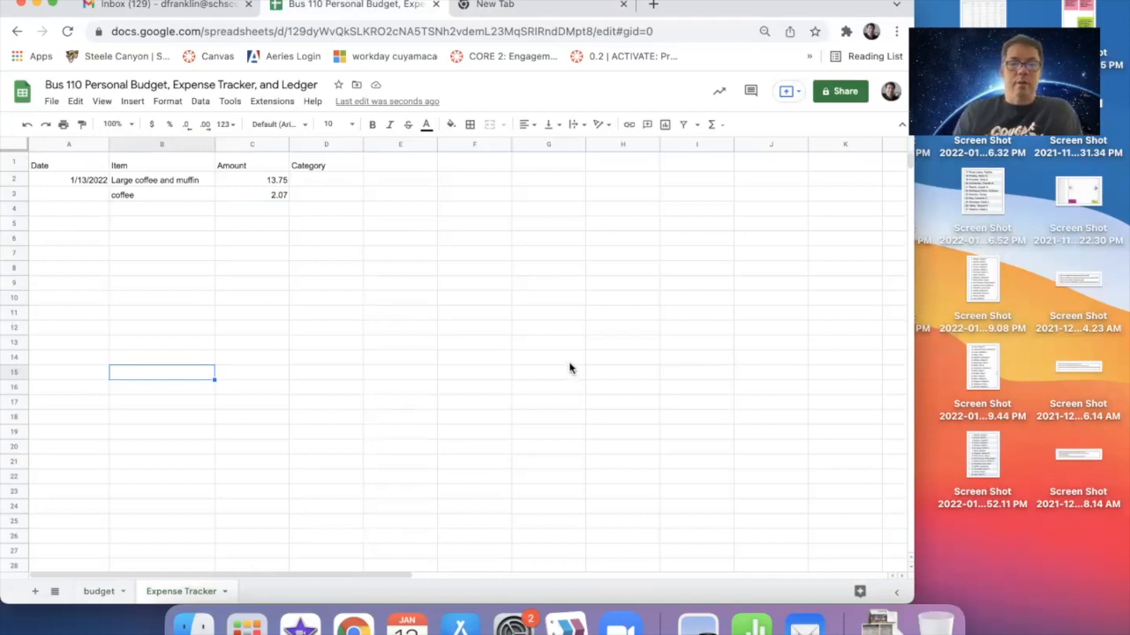
pyautogui.click(184, 209)
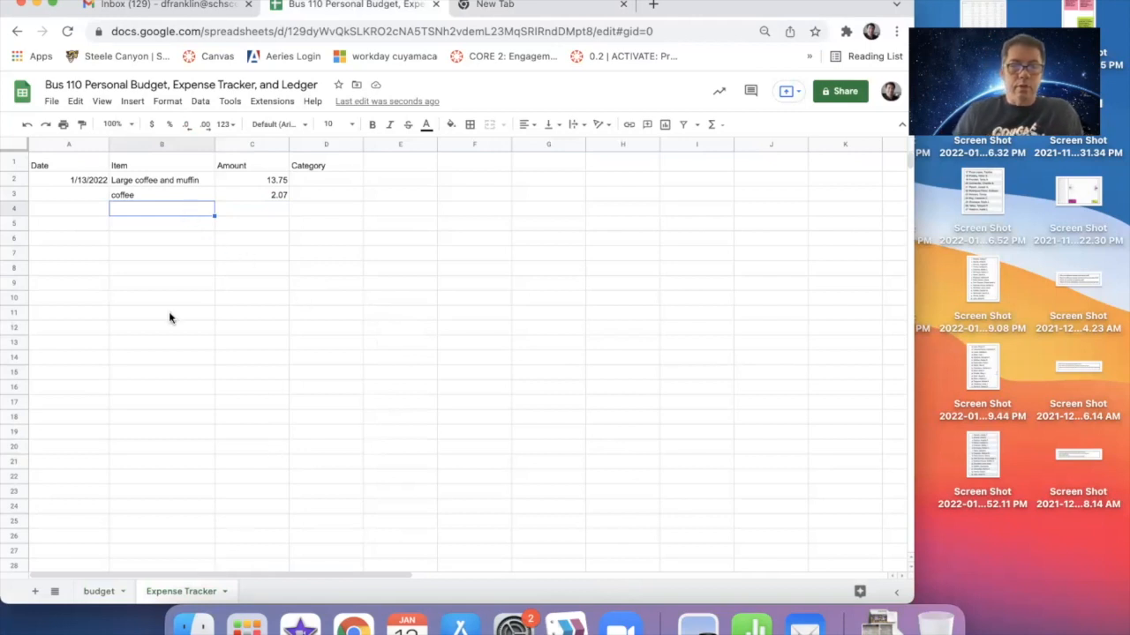
# Step: Review the budget sheet's itemised expense list and its My Account Balance ledger
pyautogui.click(98, 592)
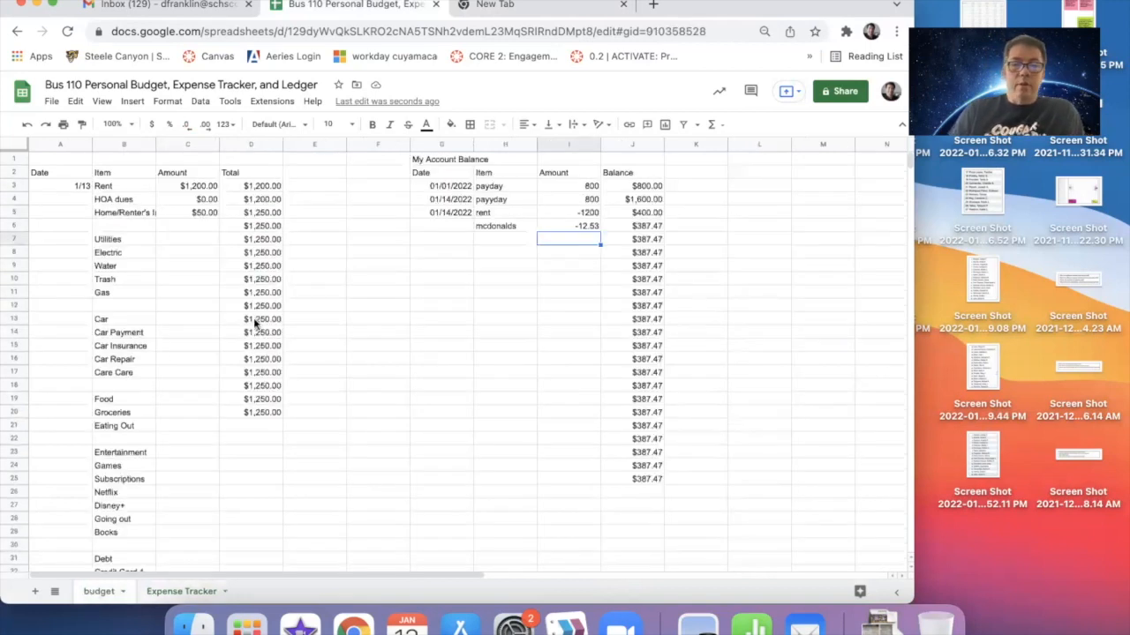
pyautogui.click(160, 283)
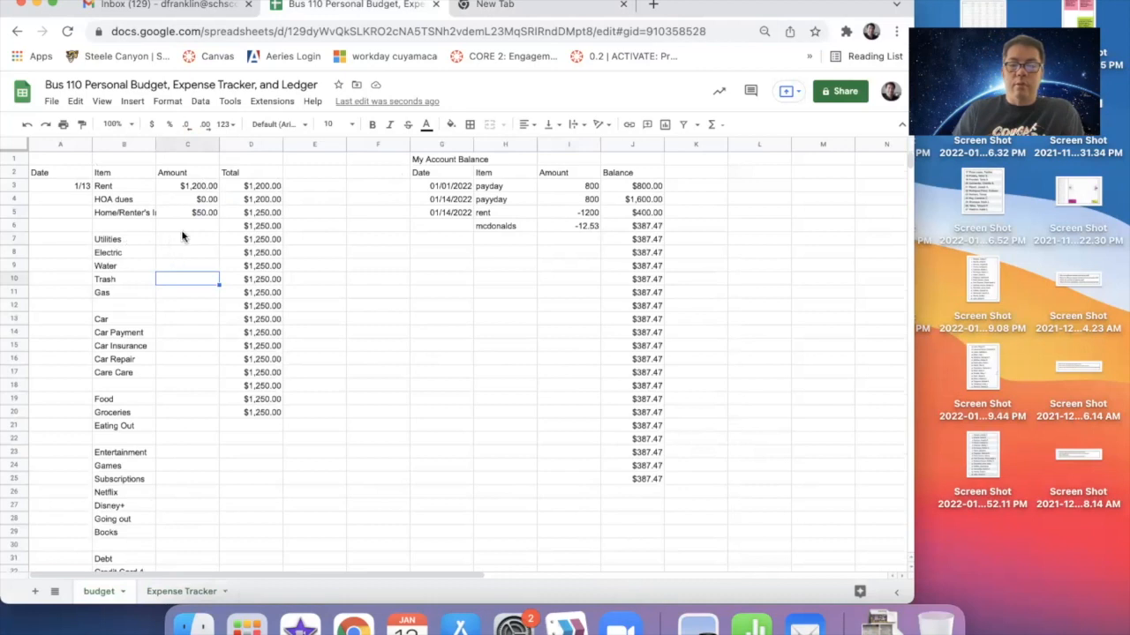
pyautogui.click(519, 268)
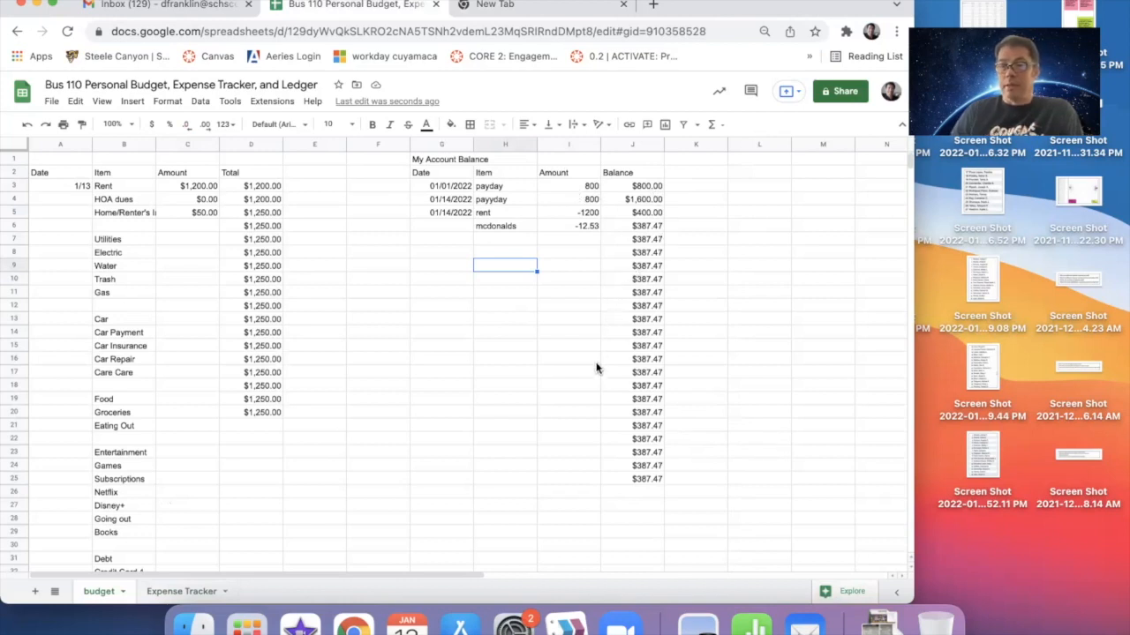
pyautogui.click(545, 332)
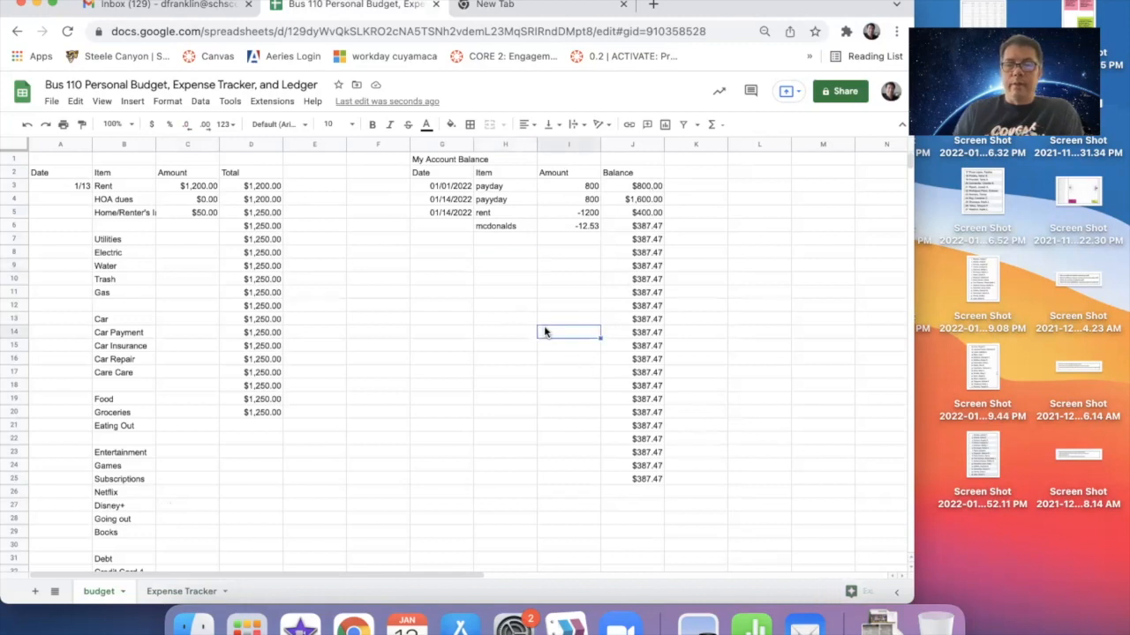
pyautogui.click(426, 160)
pyautogui.moveTo(459, 185); pyautogui.dragTo(648, 480)
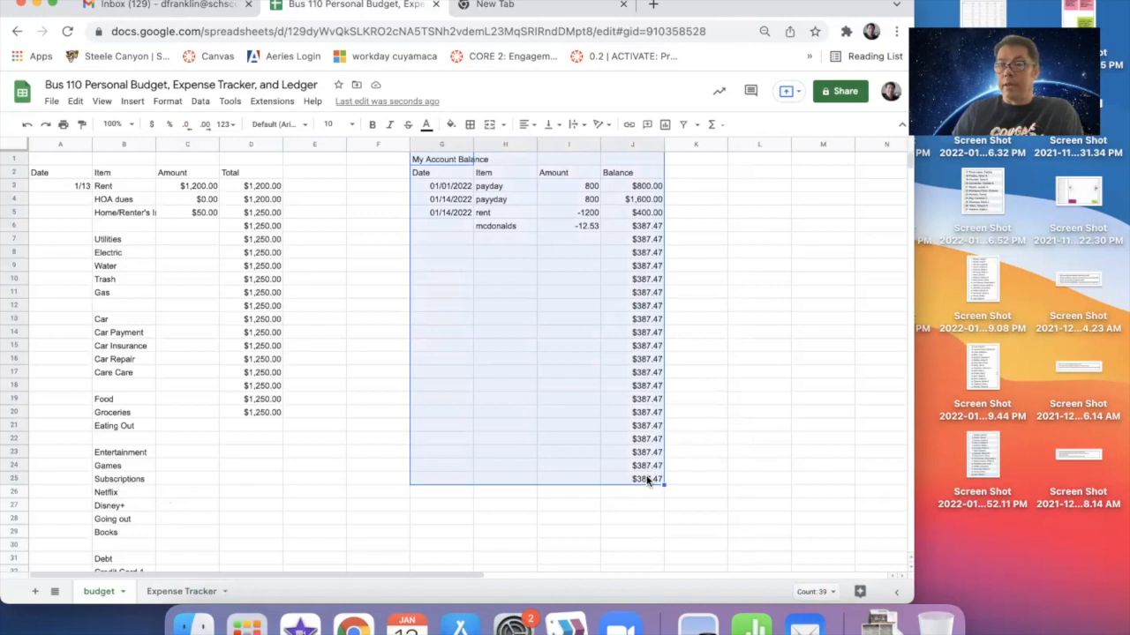
pyautogui.click(533, 362)
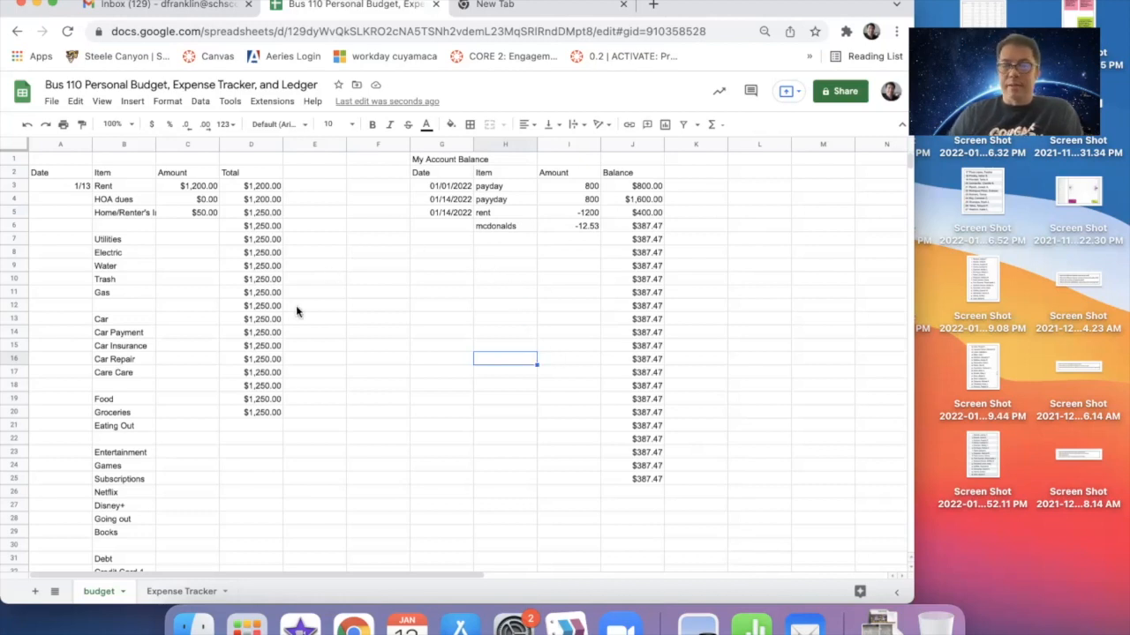
# Step: Open Google Sheets from the Google apps list on the new browser page
pyautogui.click(476, 6)
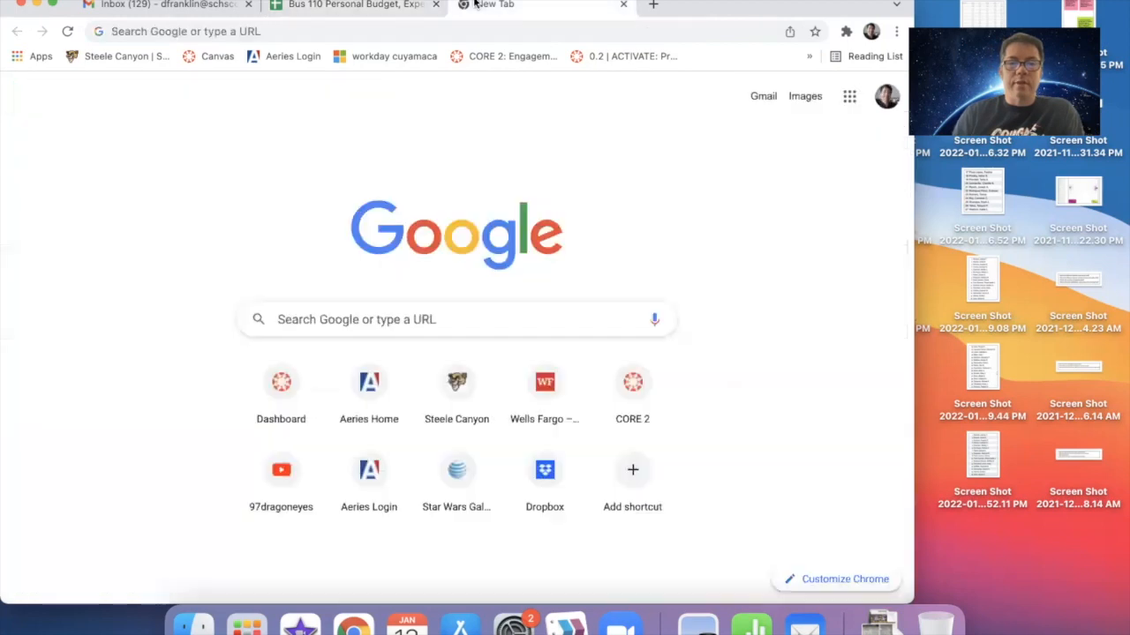
pyautogui.click(849, 96)
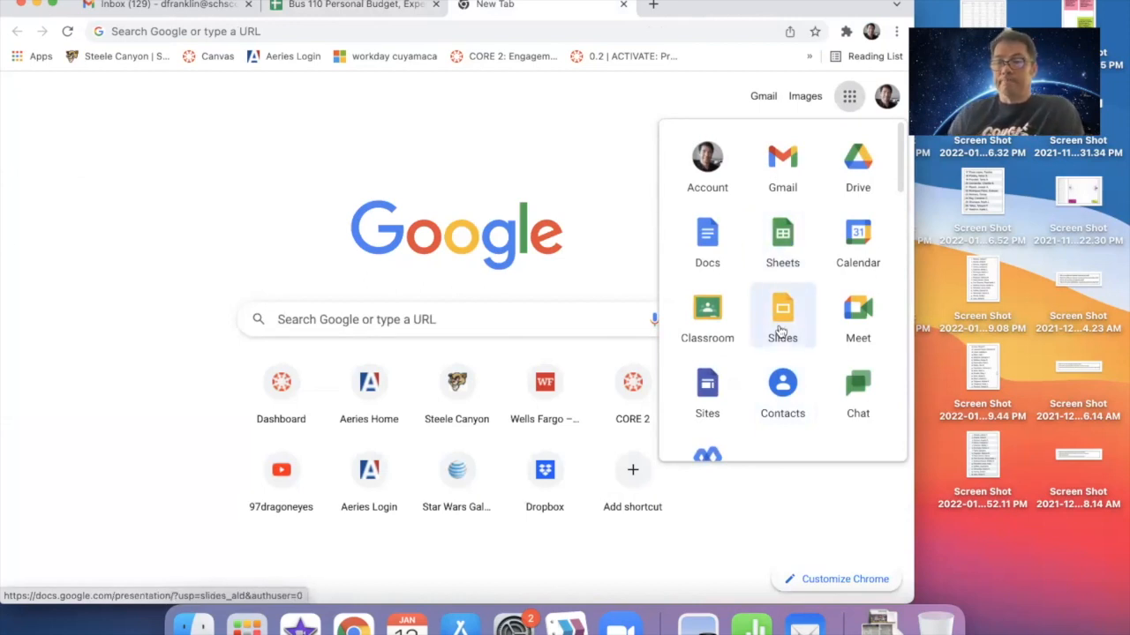
pyautogui.scroll(-6, 780, 330)
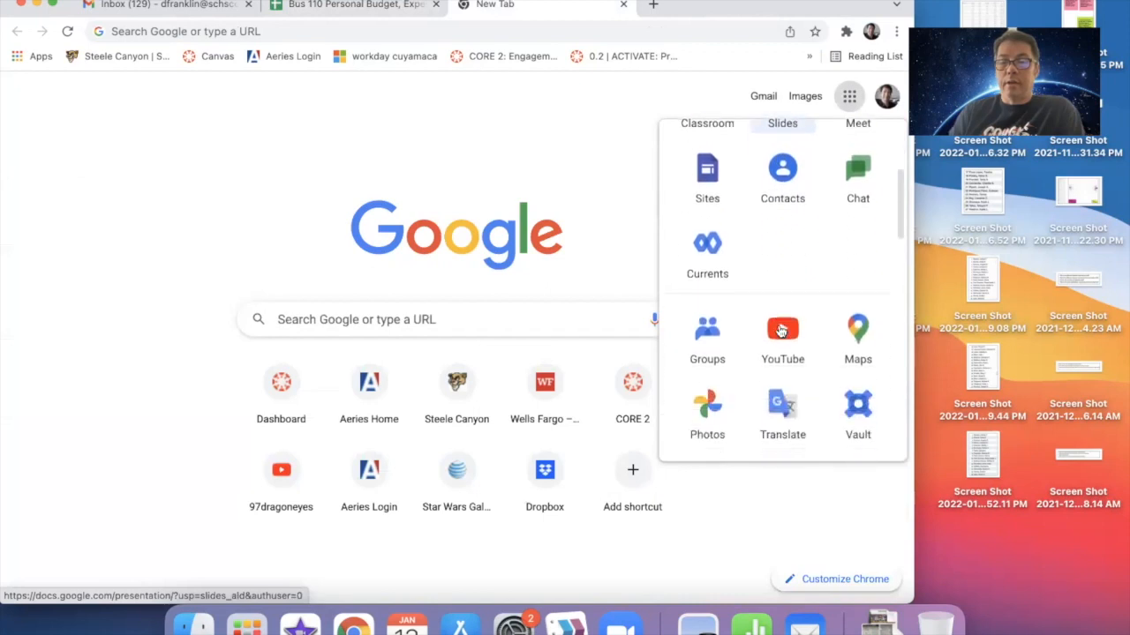
pyautogui.scroll(-10, 780, 331)
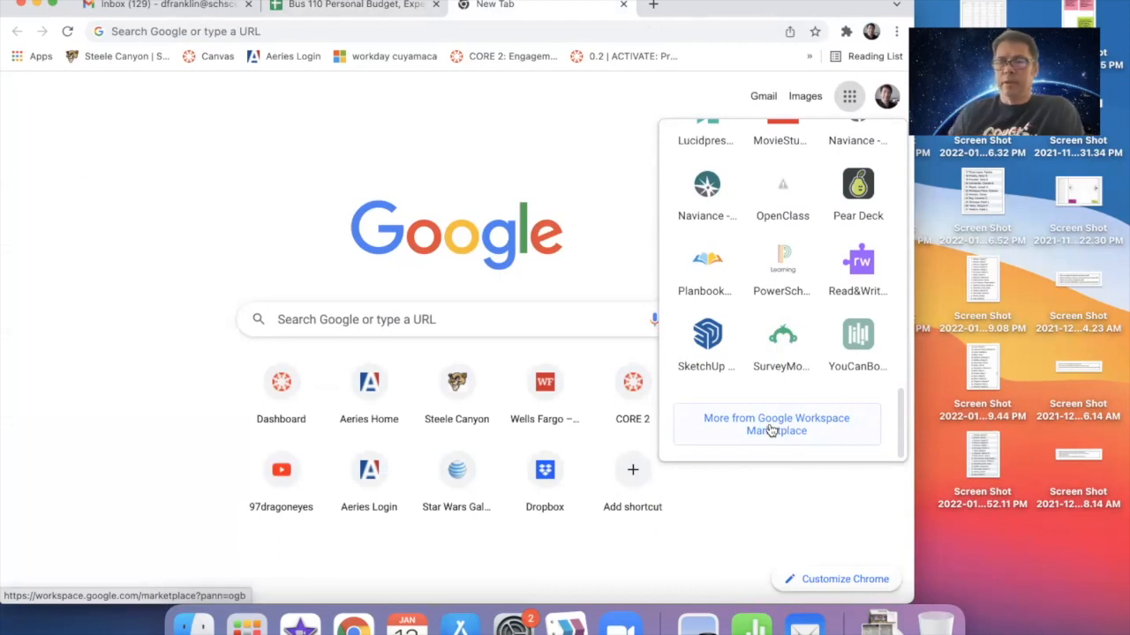
pyautogui.scroll(15, 773, 421)
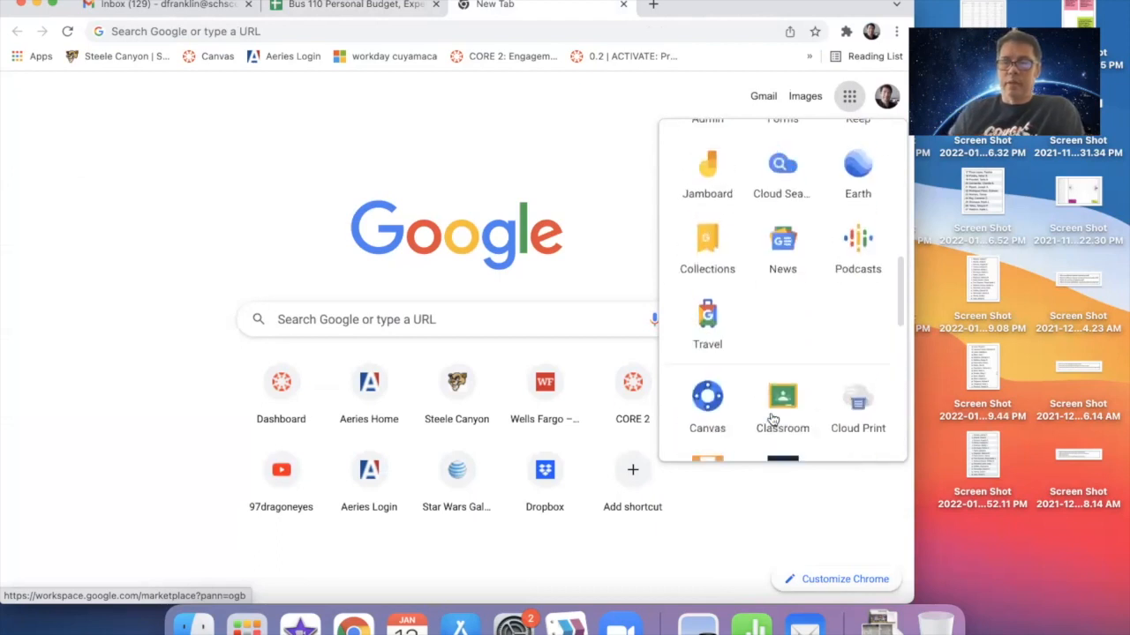
pyautogui.scroll(5, 774, 420)
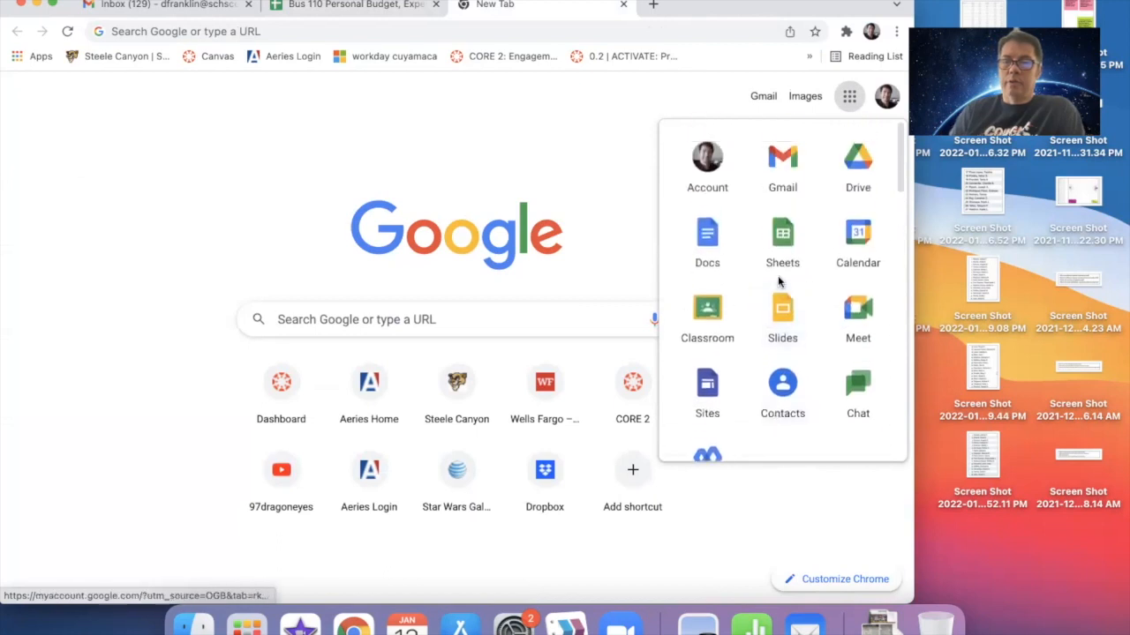
pyautogui.click(782, 237)
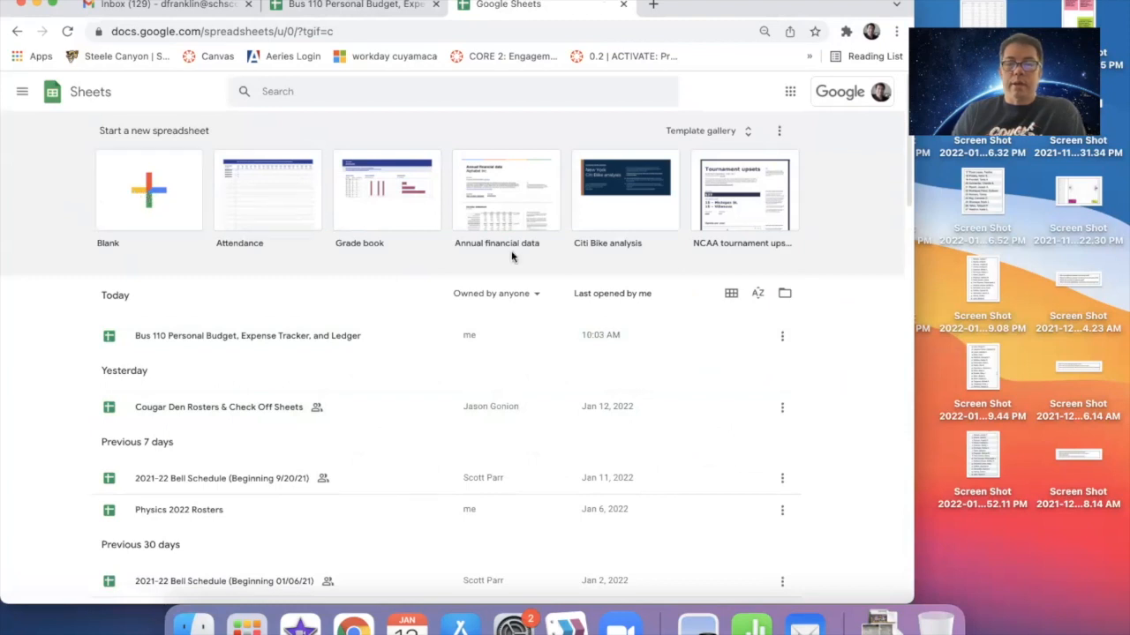
# Step: Browse the general spreadsheet templates in the template gallery and return to the Sheets home page
pyautogui.click(724, 130)
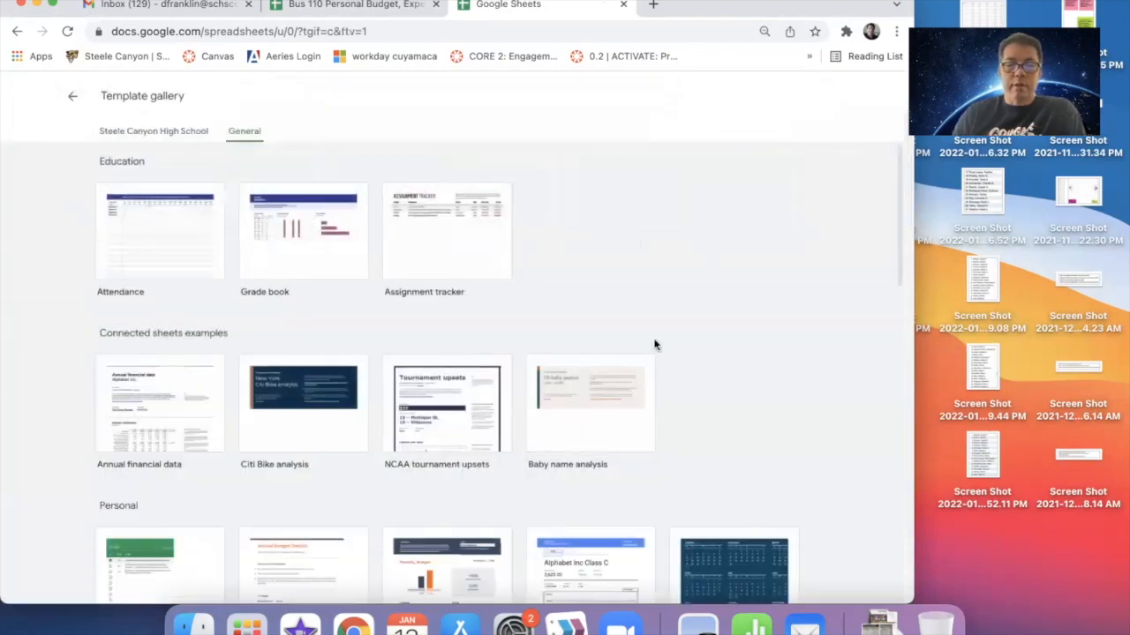
pyautogui.scroll(-5, 653, 343)
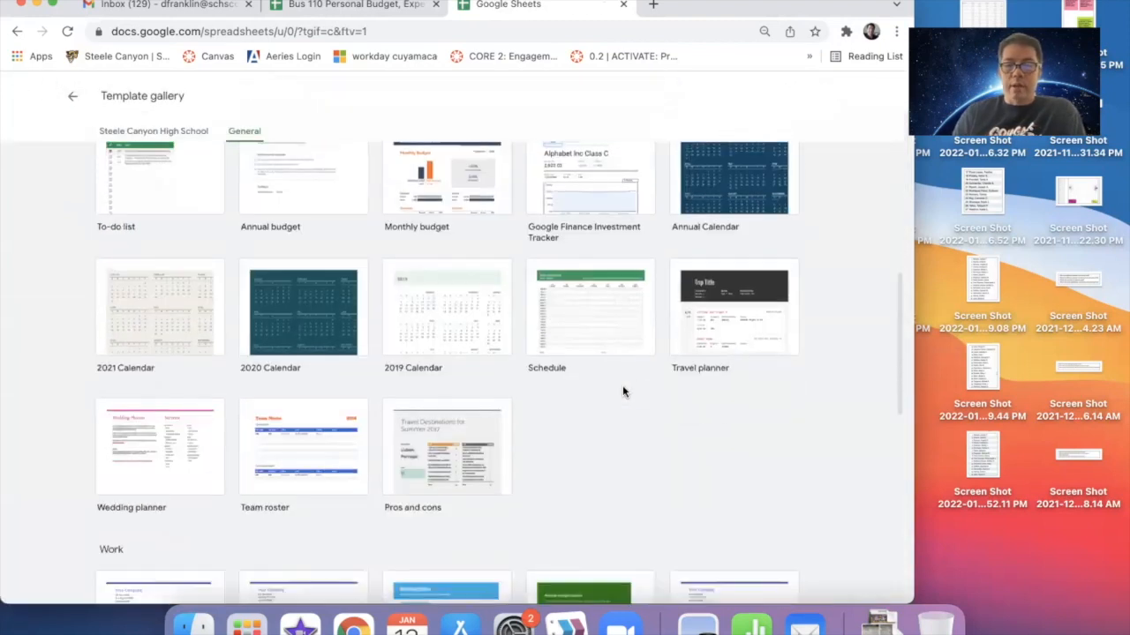
pyautogui.scroll(-1, 592, 395)
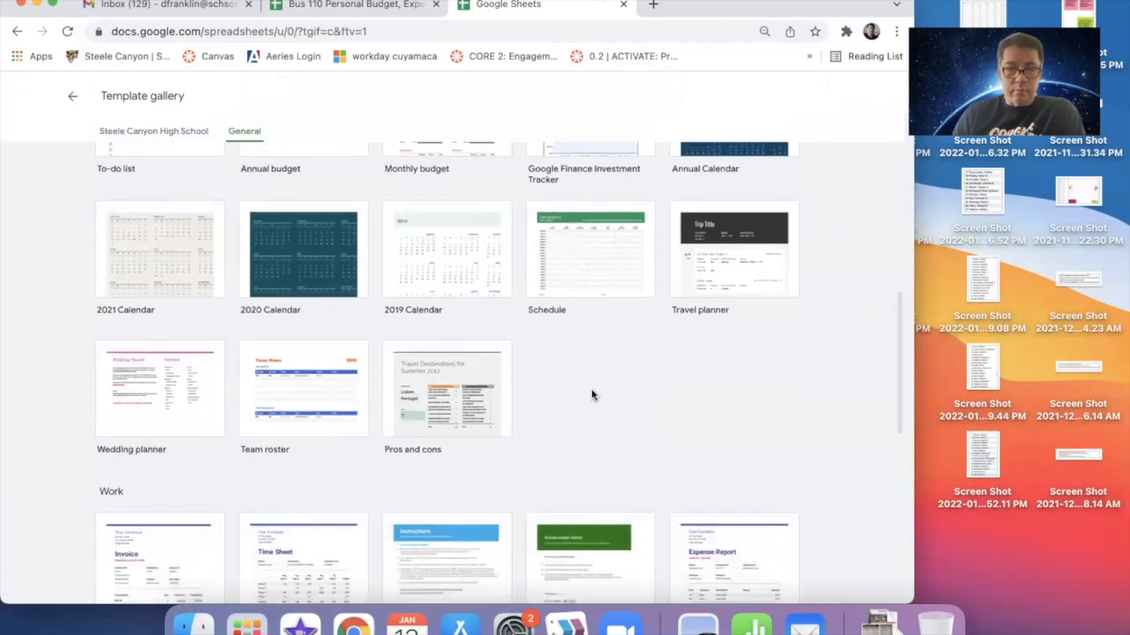
pyautogui.scroll(-4, 592, 395)
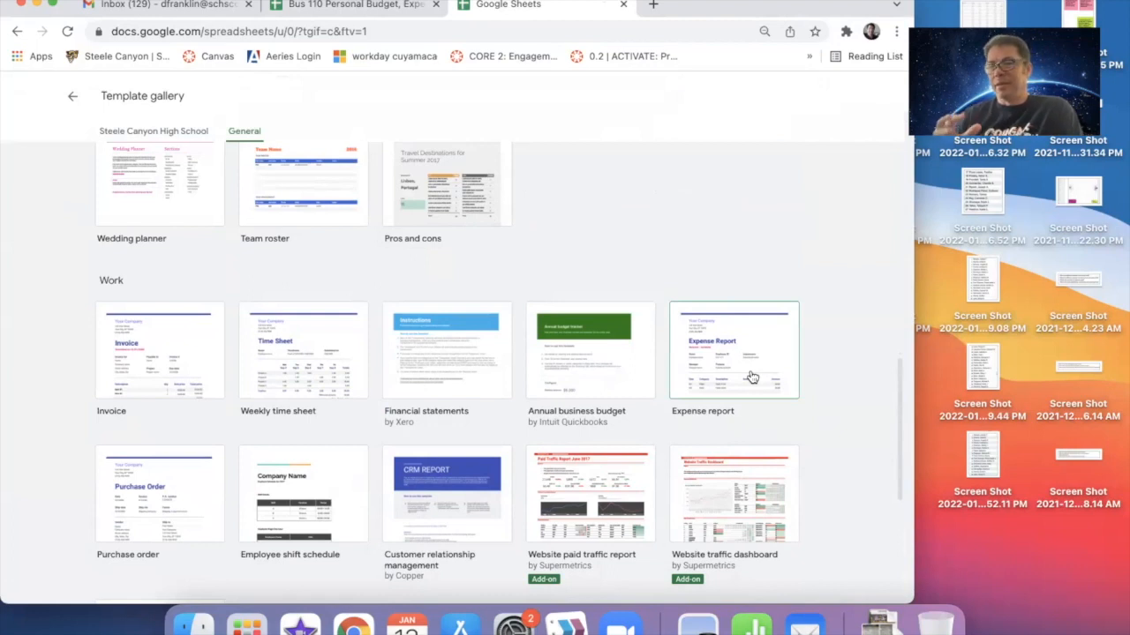
pyautogui.scroll(10, 751, 378)
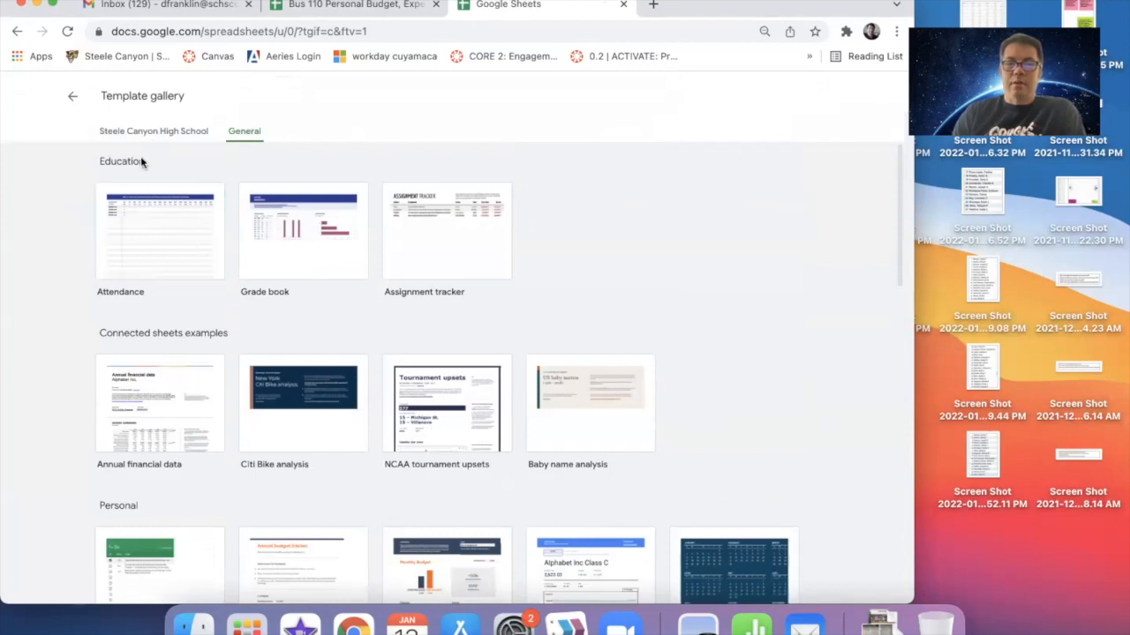
pyautogui.click(73, 96)
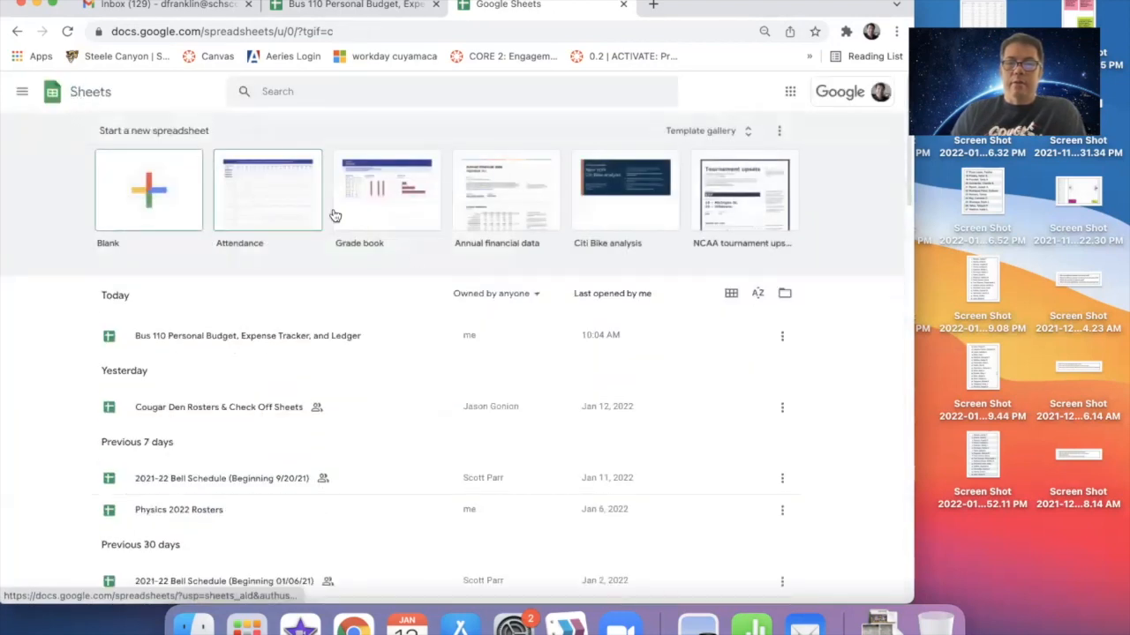
# Step: Create a blank spreadsheet and make all its columns slightly wider and all its rows slightly taller
pyautogui.click(144, 192)
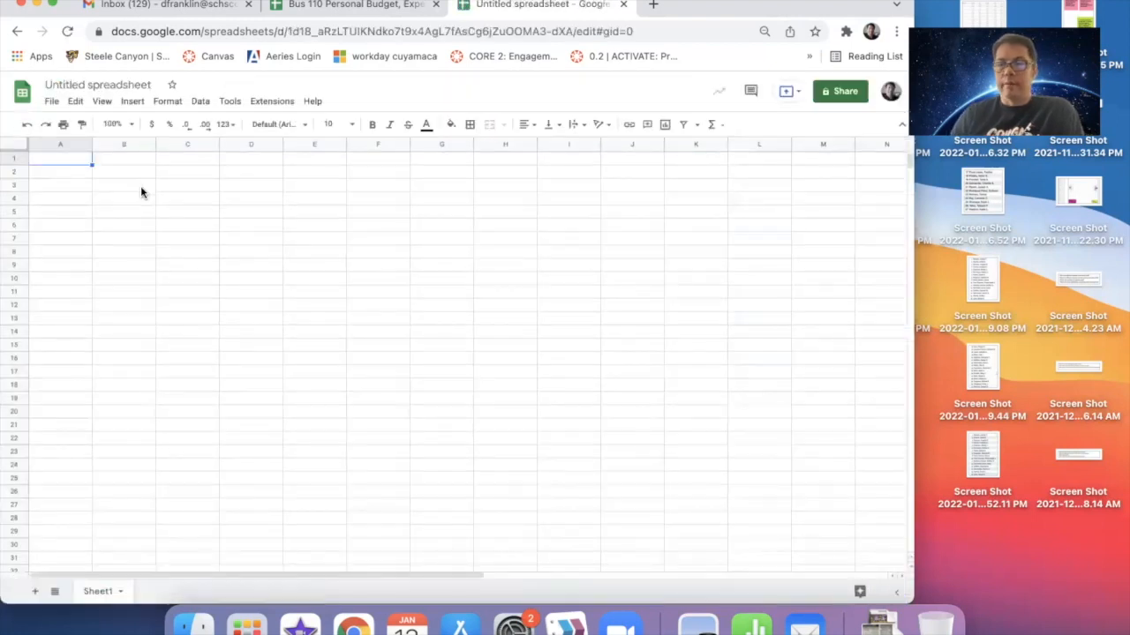
pyautogui.click(15, 144)
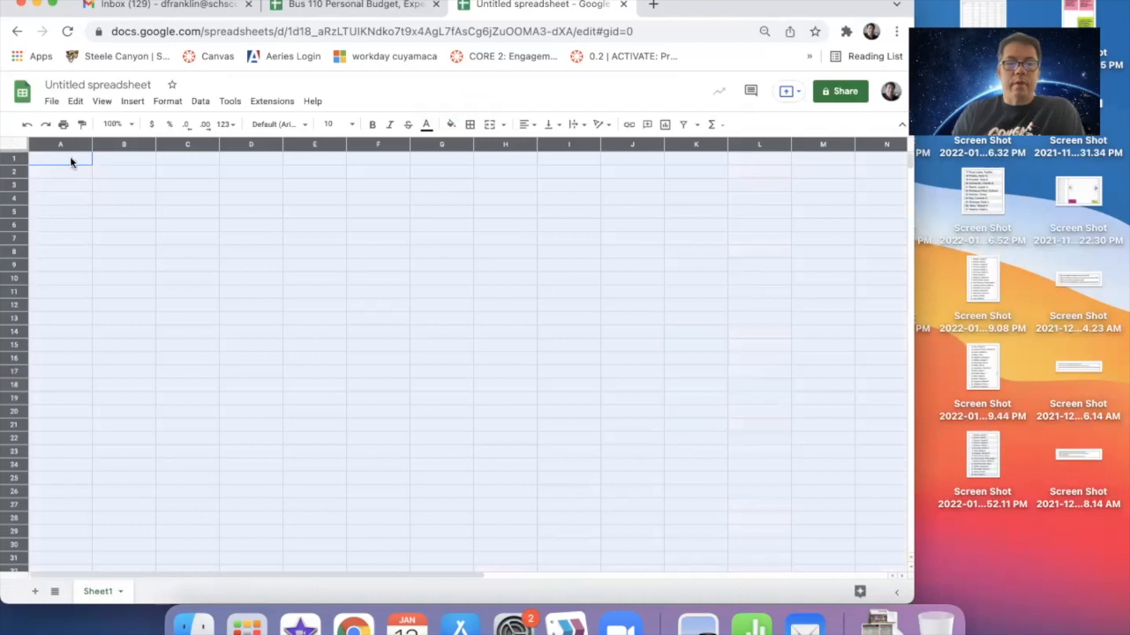
pyautogui.moveTo(93, 143); pyautogui.dragTo(104, 146)
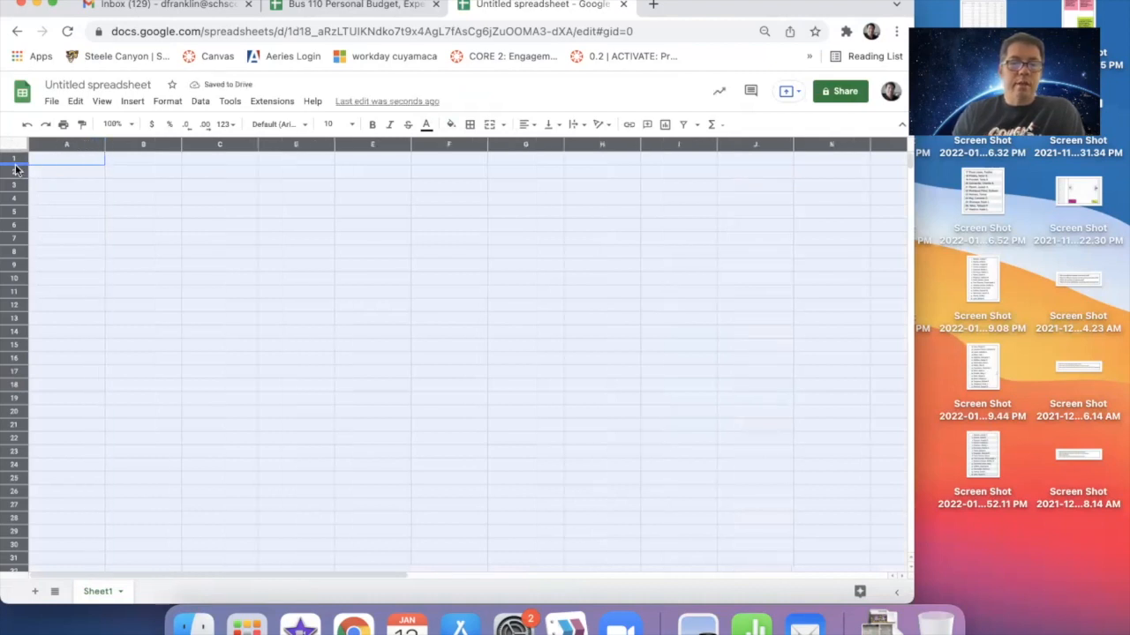
pyautogui.moveTo(15, 166); pyautogui.dragTo(16, 167)
pyautogui.click(75, 164)
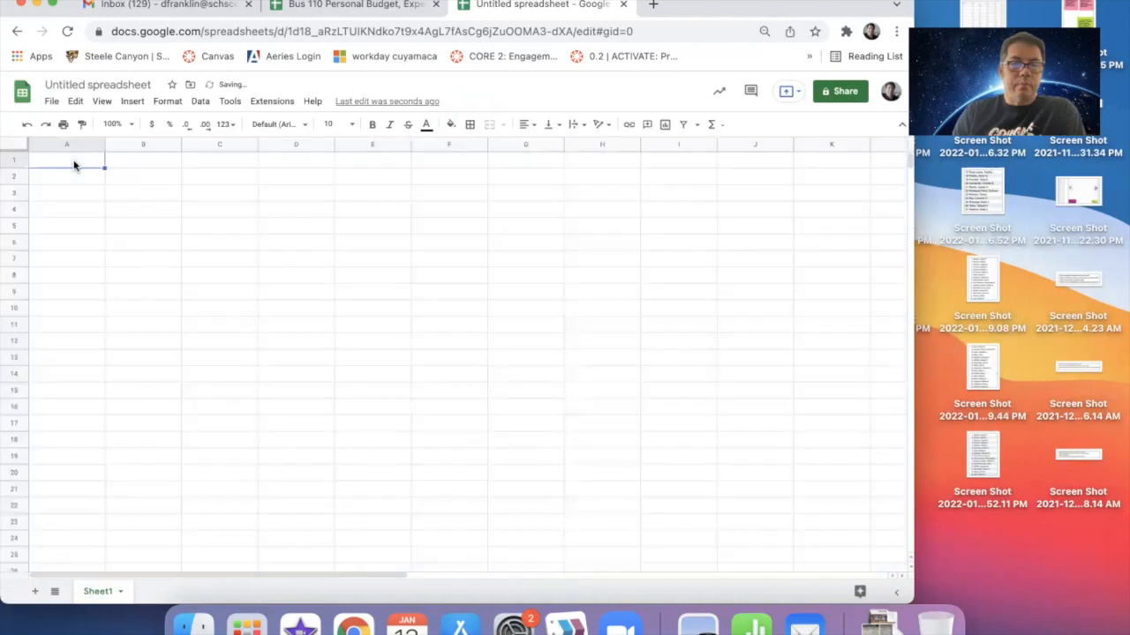
# Step: Make column E slightly narrower than the other columns
pyautogui.click(70, 143)
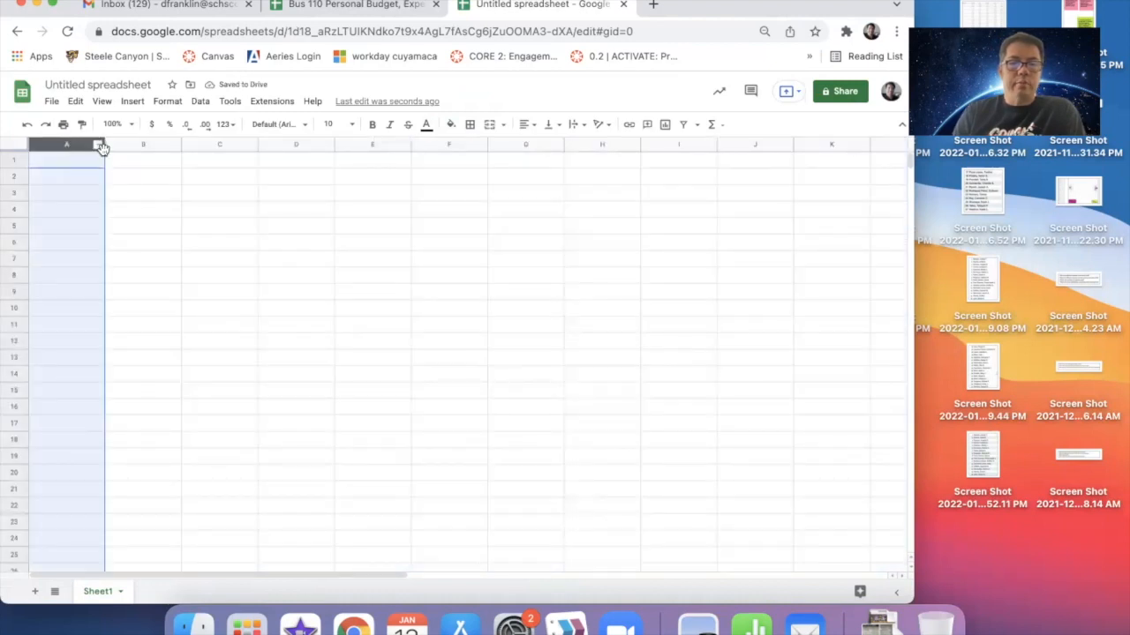
pyautogui.moveTo(106, 146); pyautogui.dragTo(364, 145)
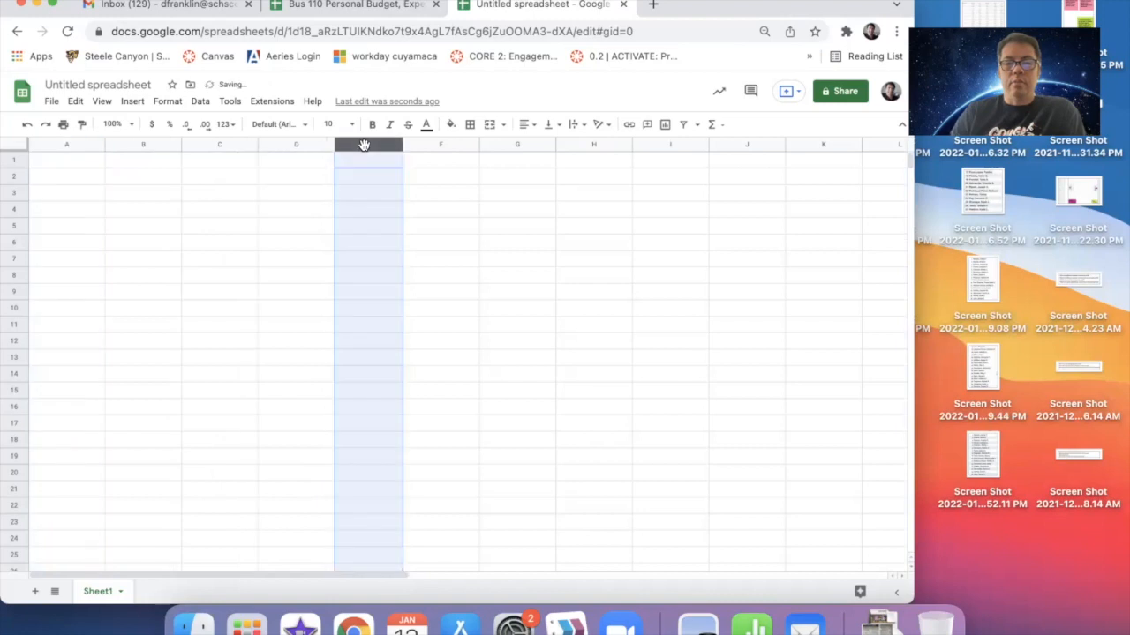
# Step: Enter the placeholder text "dsafdsa" in cell A1 and move row 1 down to row 2
pyautogui.click(50, 157)
pyautogui.write('dtafdsa')
pyautogui.click(55, 143)
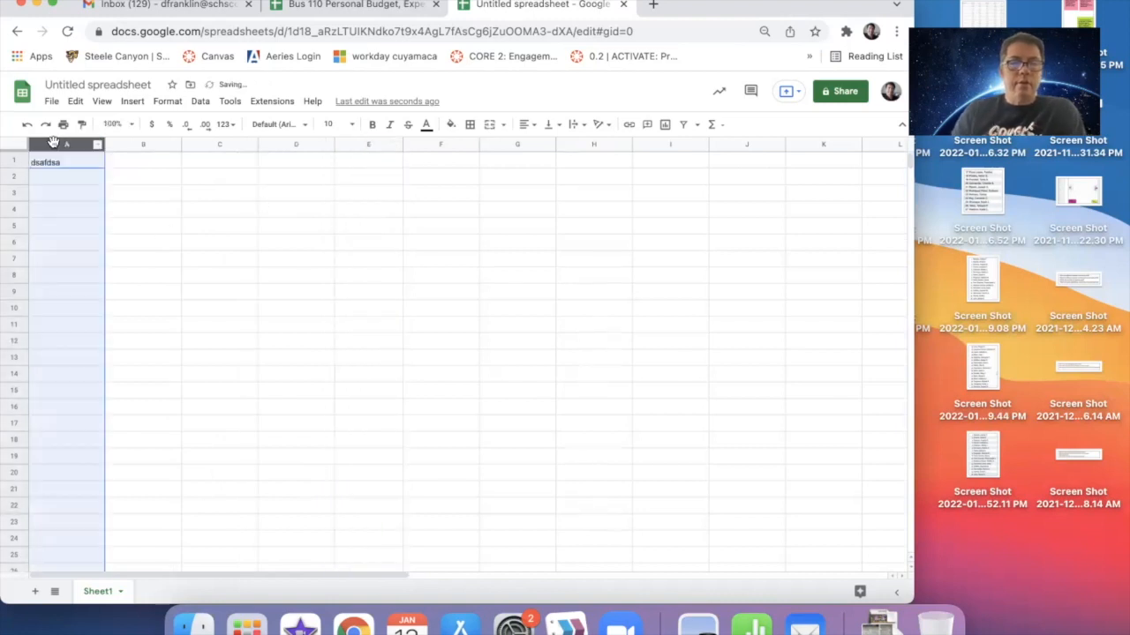
pyautogui.moveTo(51, 143); pyautogui.dragTo(18, 159)
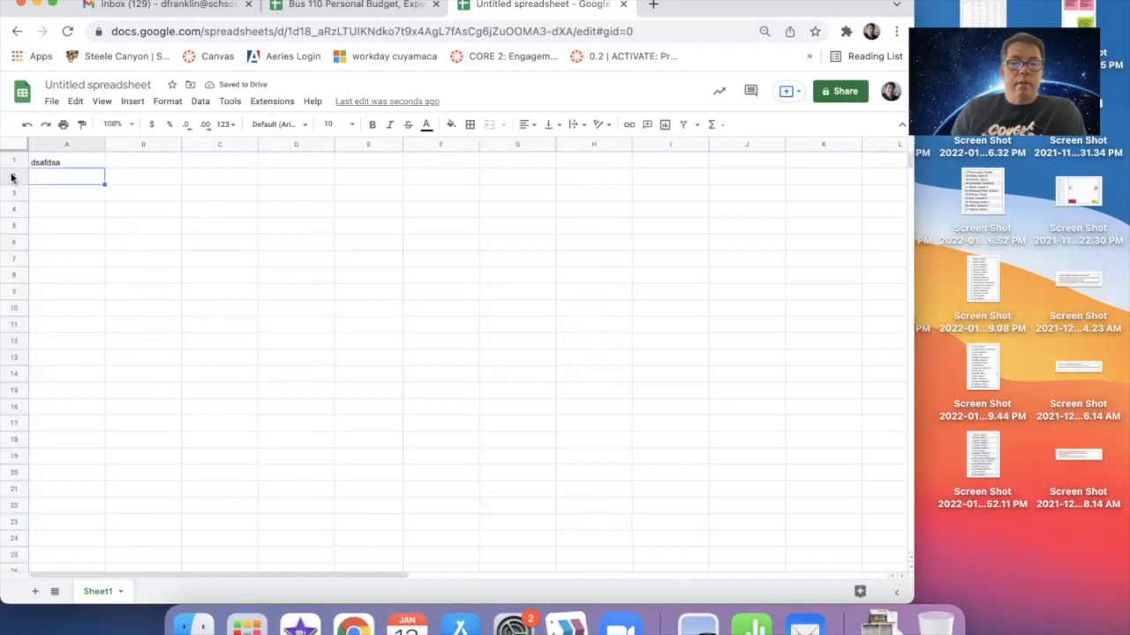
pyautogui.click(13, 161)
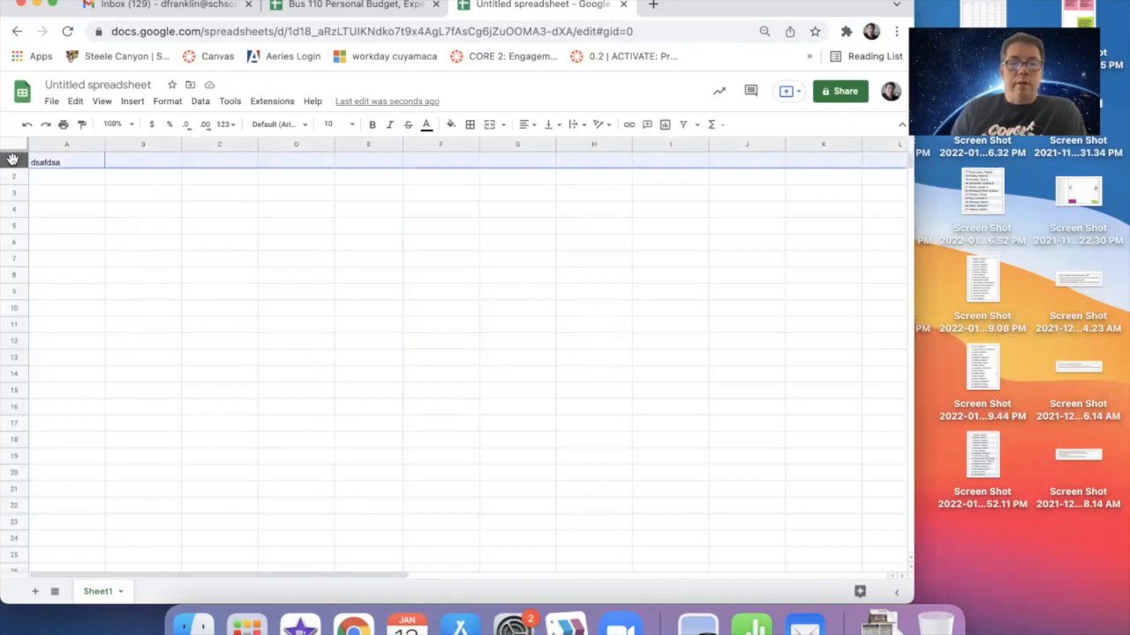
pyautogui.moveTo(13, 160); pyautogui.dragTo(16, 190)
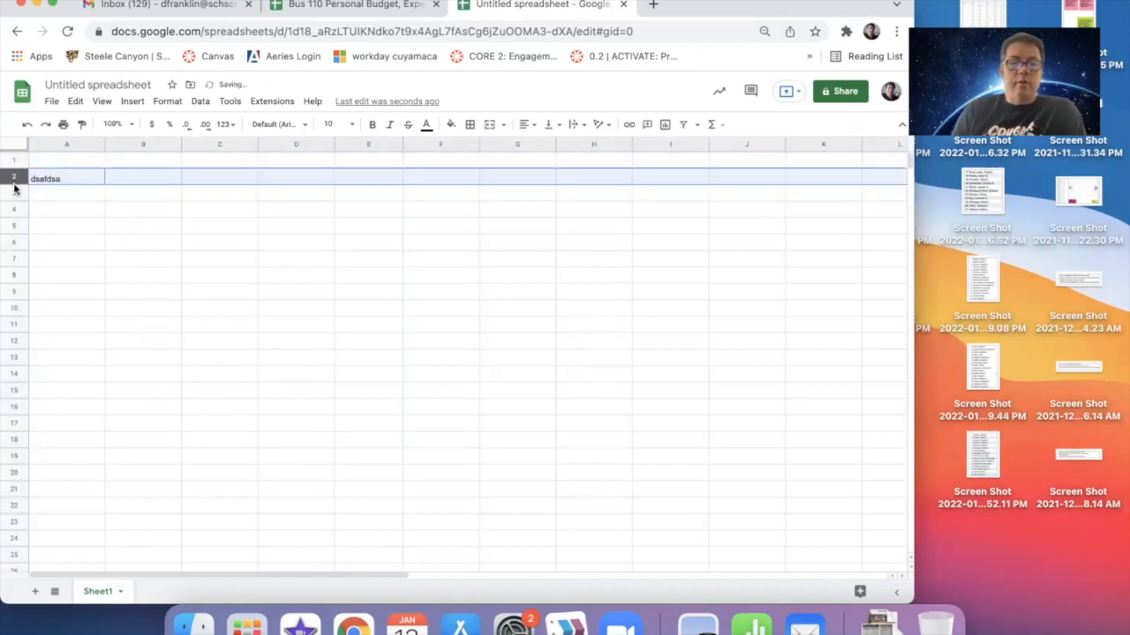
# Step: Move the placeholder text from A2 to cell B3 and delete it
pyautogui.click(55, 181)
pyautogui.hotkey('ctrl', 'c')
pyautogui.moveTo(79, 185); pyautogui.dragTo(164, 193)
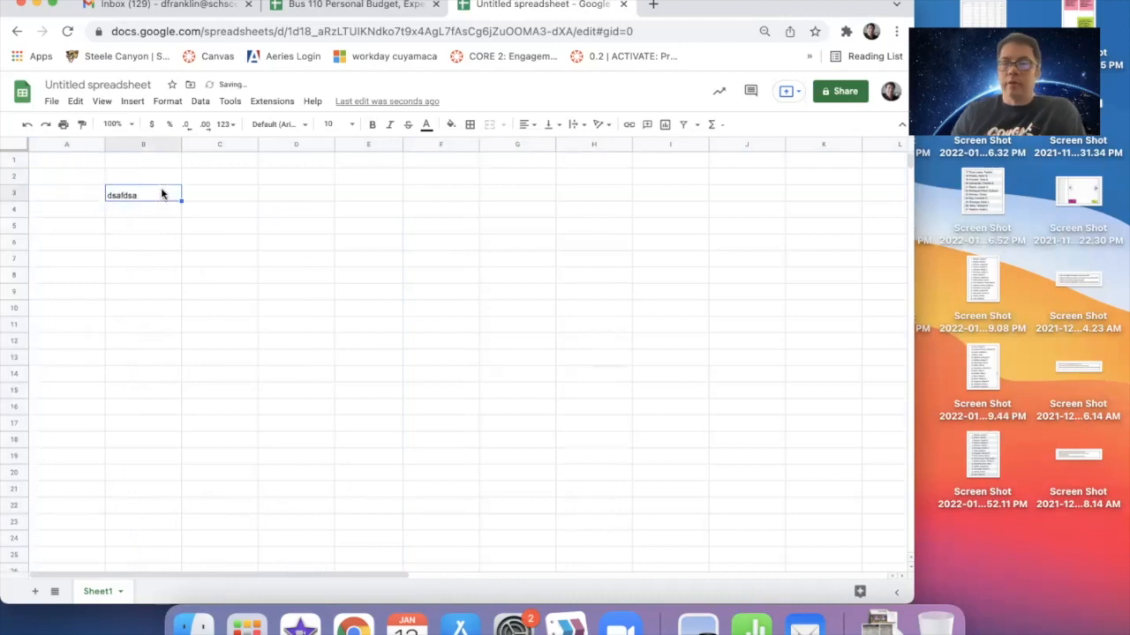
pyautogui.press('Delete')
pyautogui.click(65, 162)
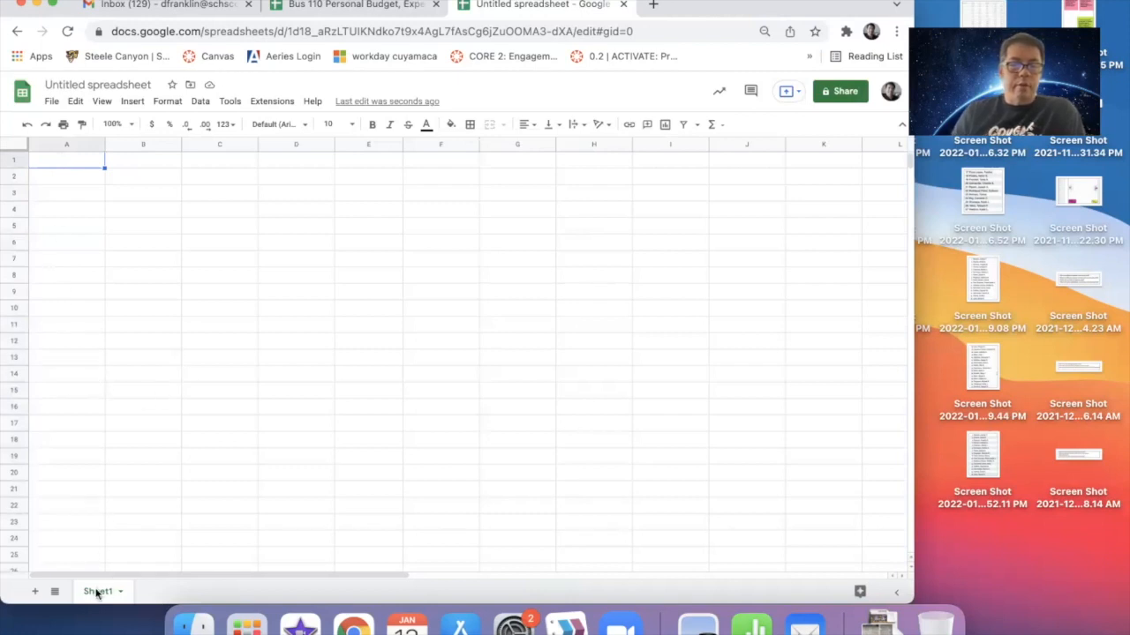
# Step: Rename the spreadsheet with the owner's surname followed by "Expense Tracker and Budget"
pyautogui.click(112, 84)
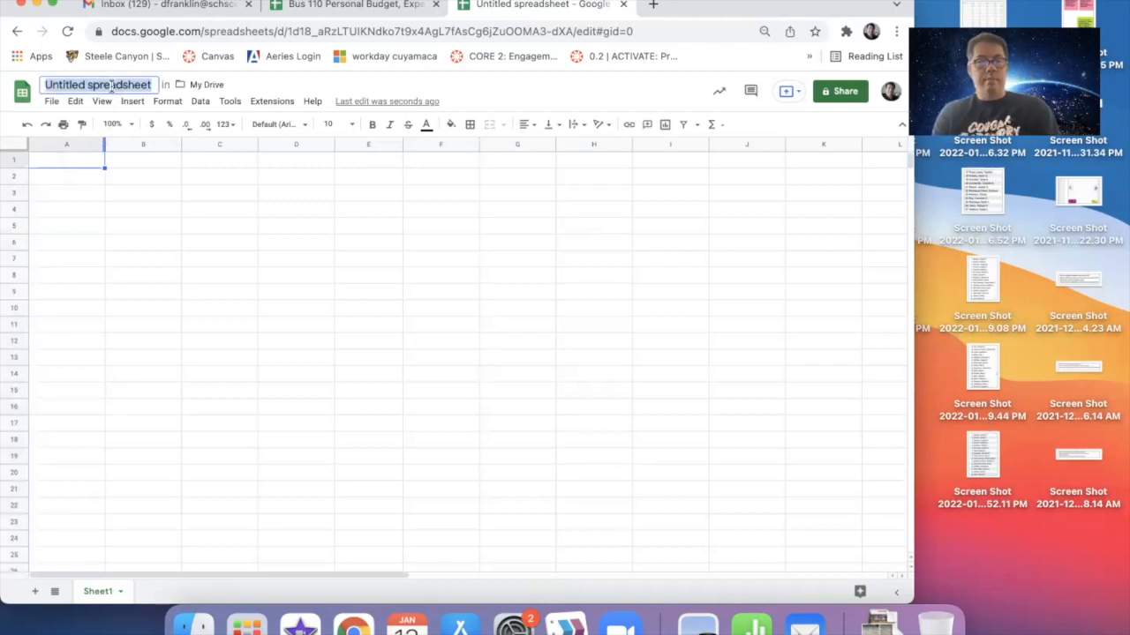
pyautogui.write('Franklin')
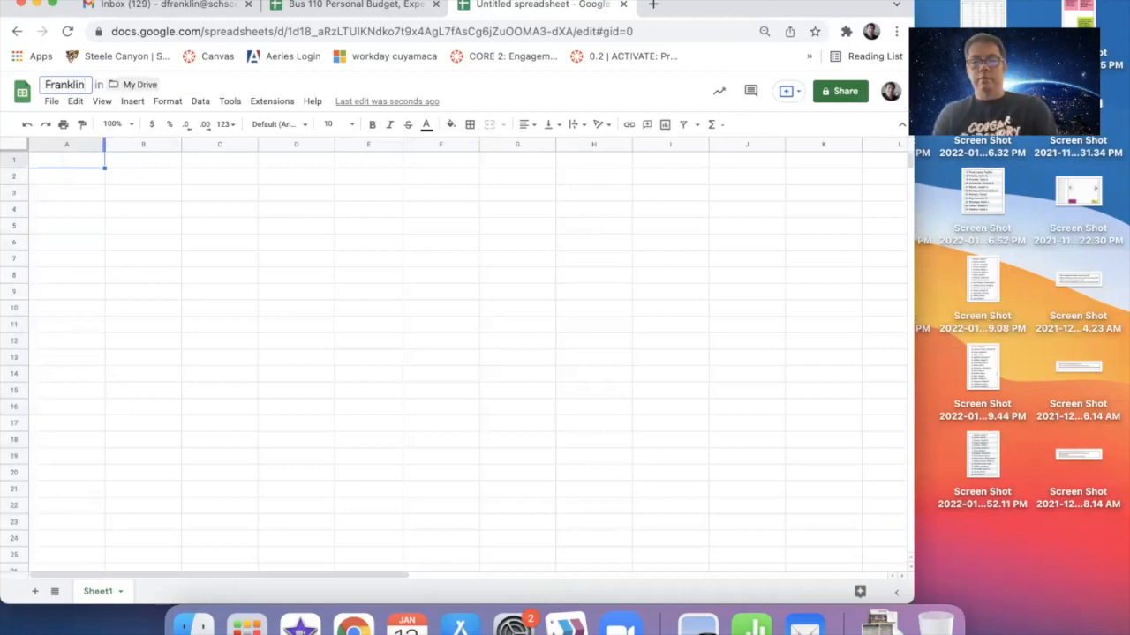
pyautogui.write(' Ex')
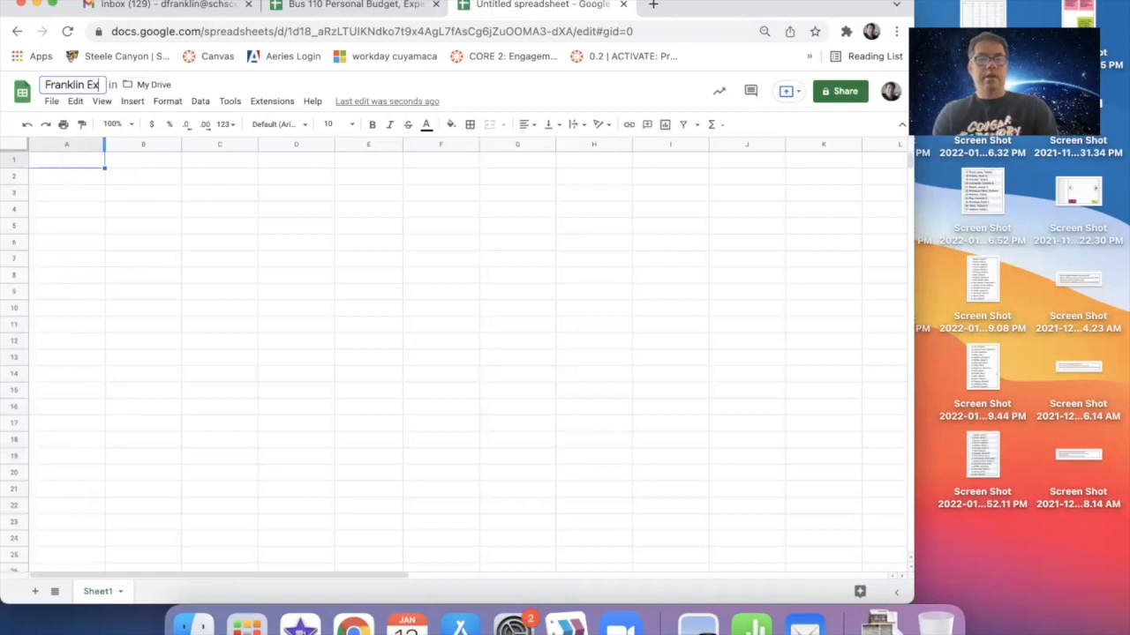
pyautogui.write('pense Tracke')
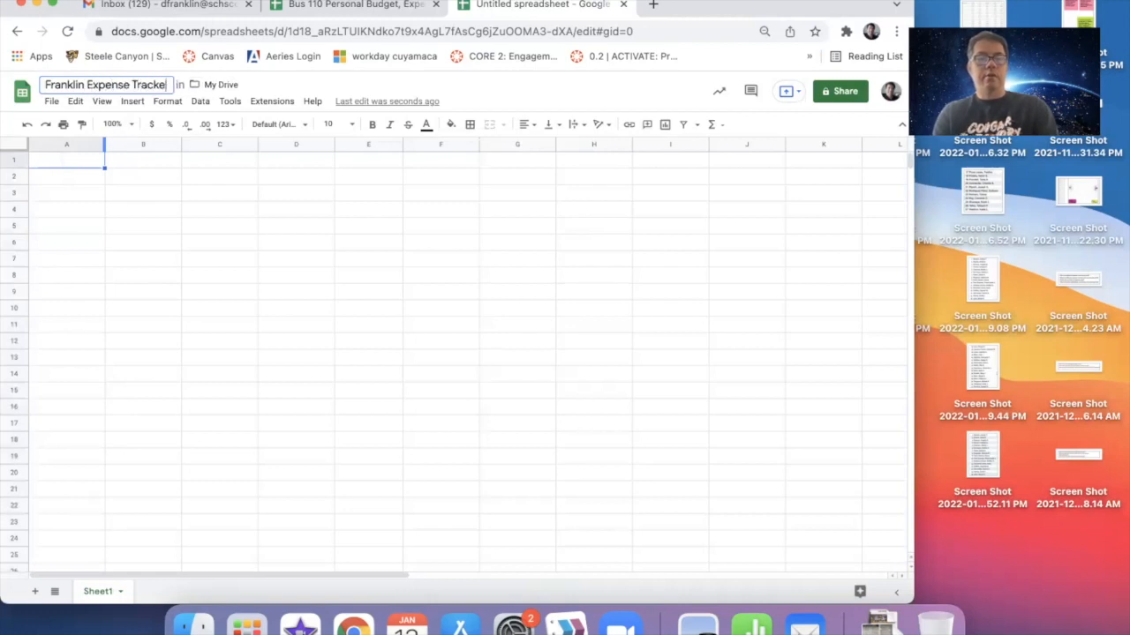
pyautogui.write('r and B')
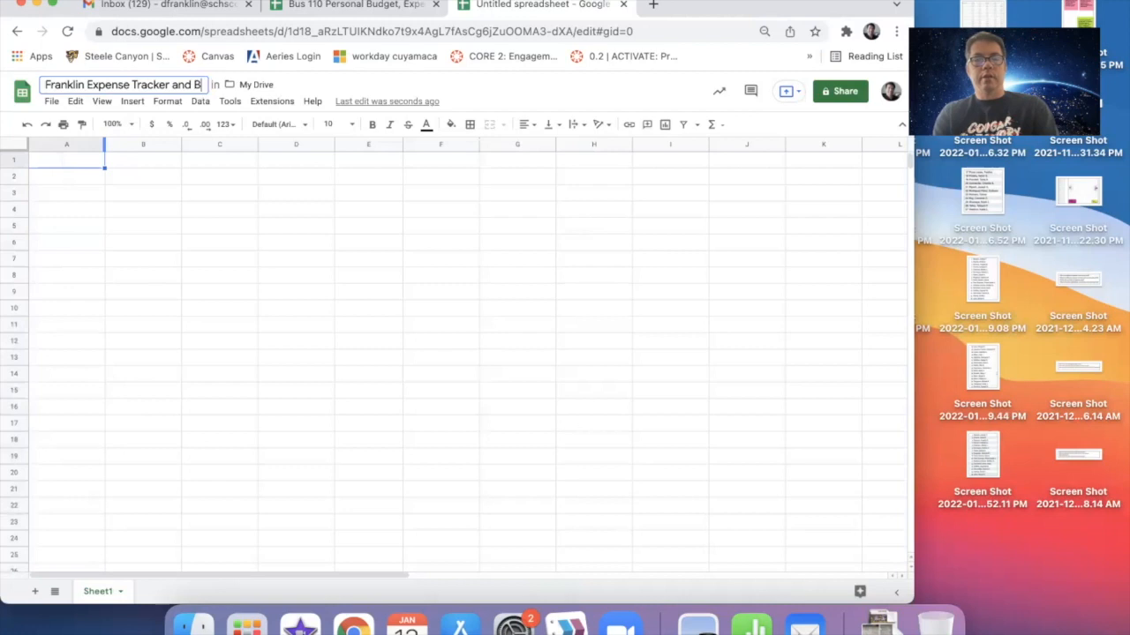
pyautogui.write('udget')
pyautogui.click(98, 258)
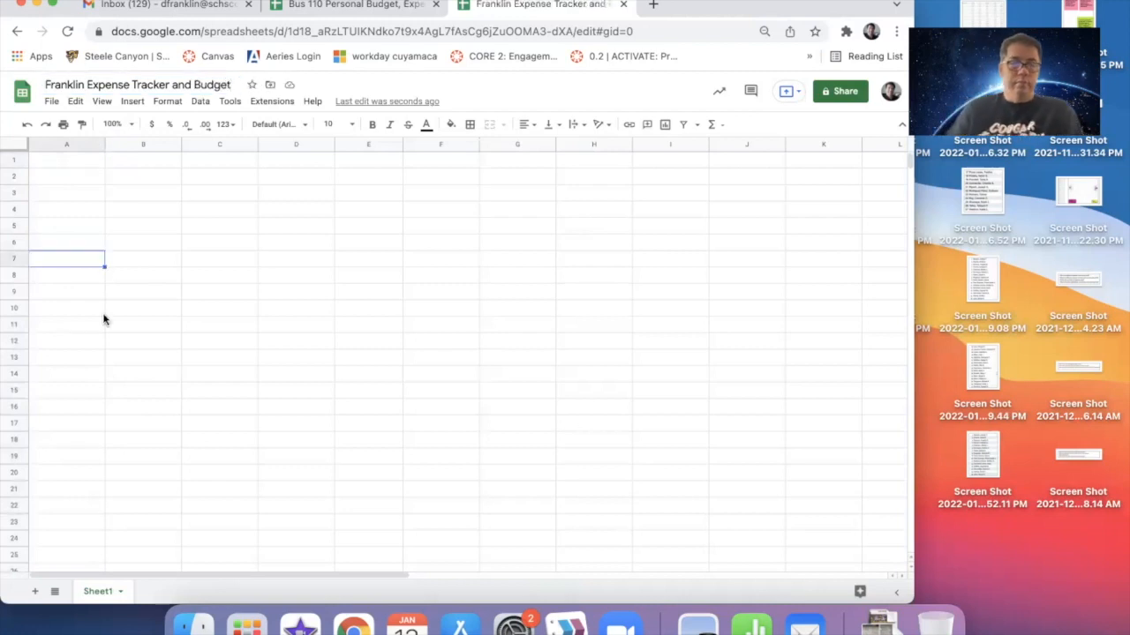
# Step: Rename the sheet Sheet1 as "Expense Tracker"
pyautogui.doubleClick(99, 591)
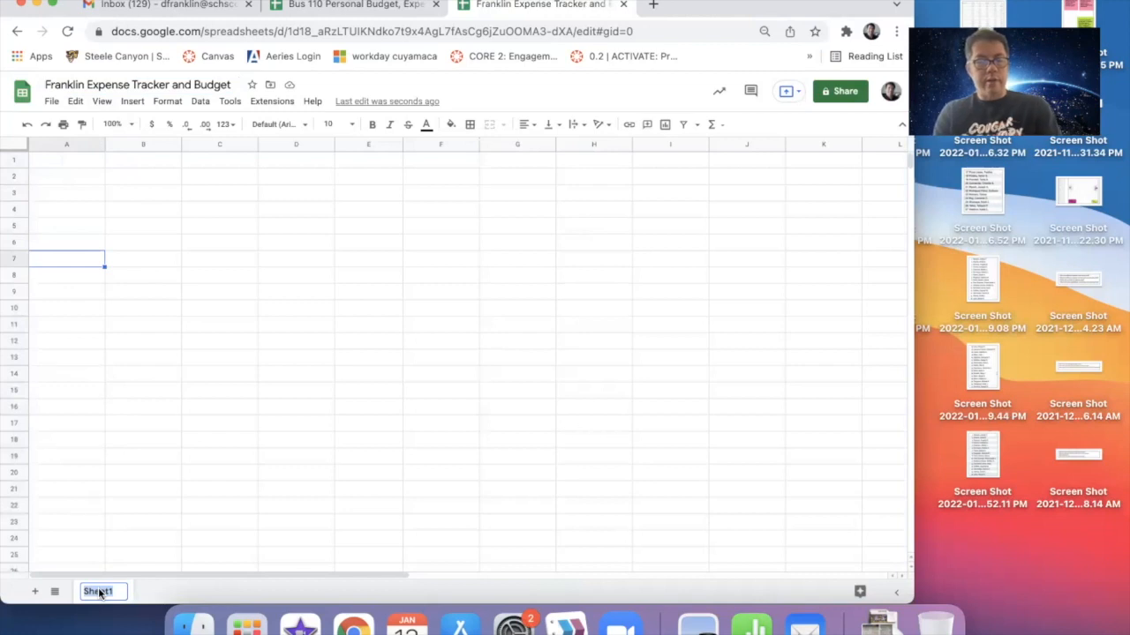
pyautogui.write('Expe')
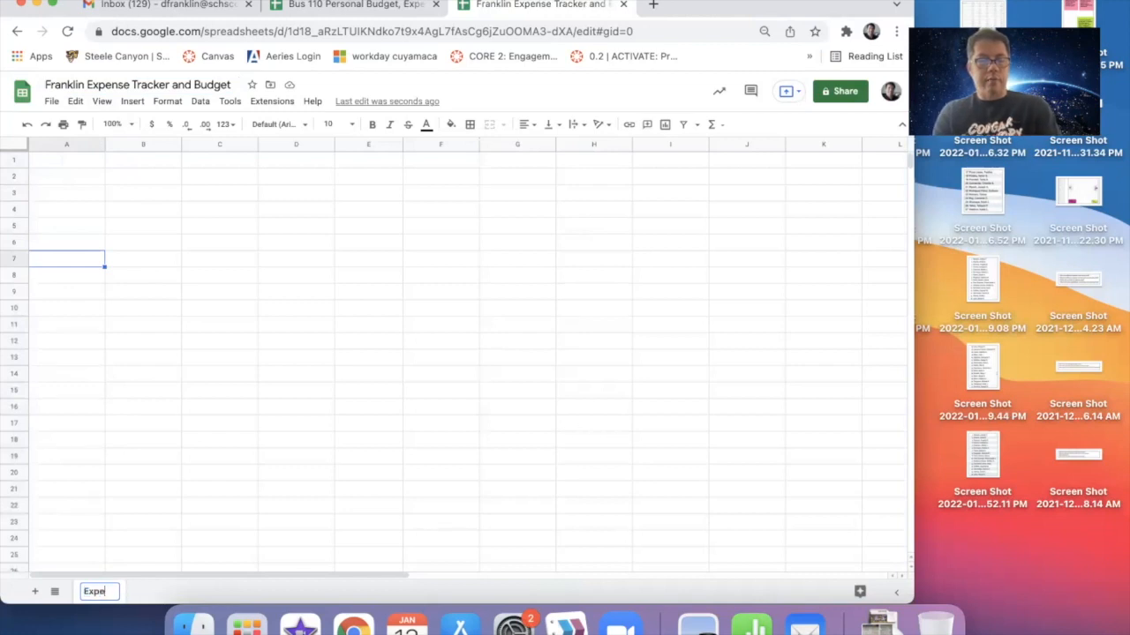
pyautogui.write('nse Tracker')
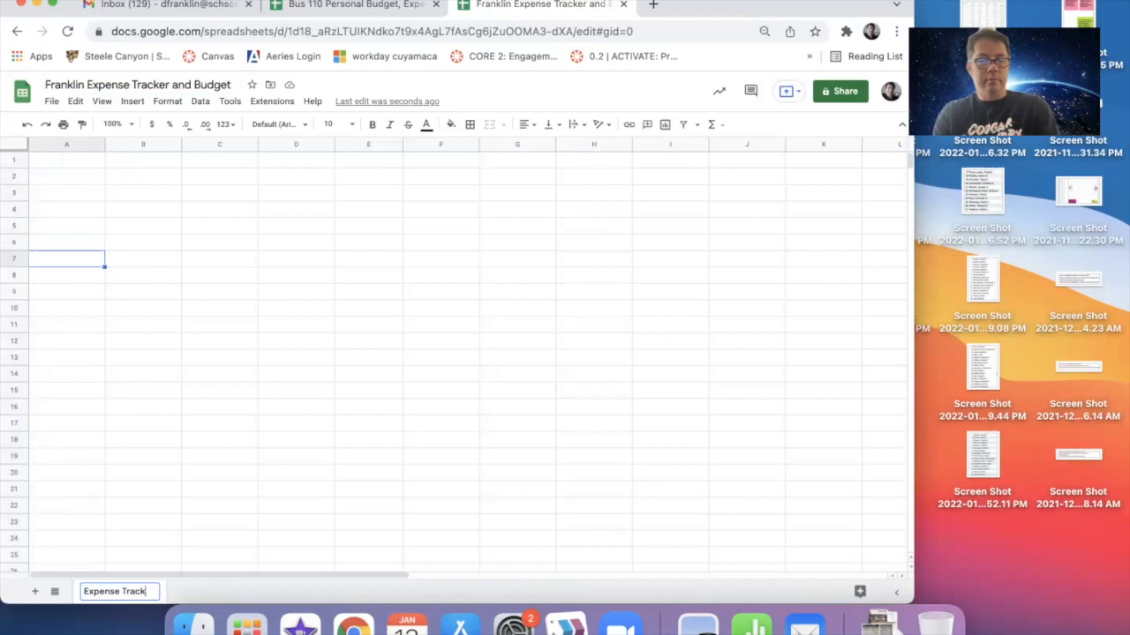
pyautogui.click(120, 528)
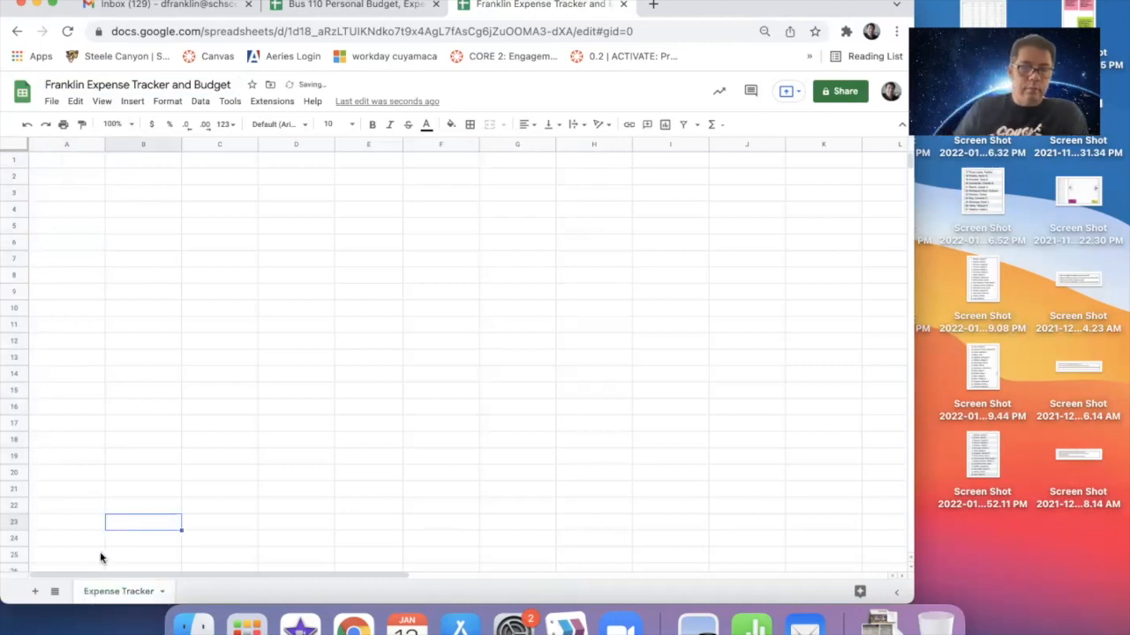
# Step: Add a second sheet and name it "Budget"
pyautogui.click(36, 595)
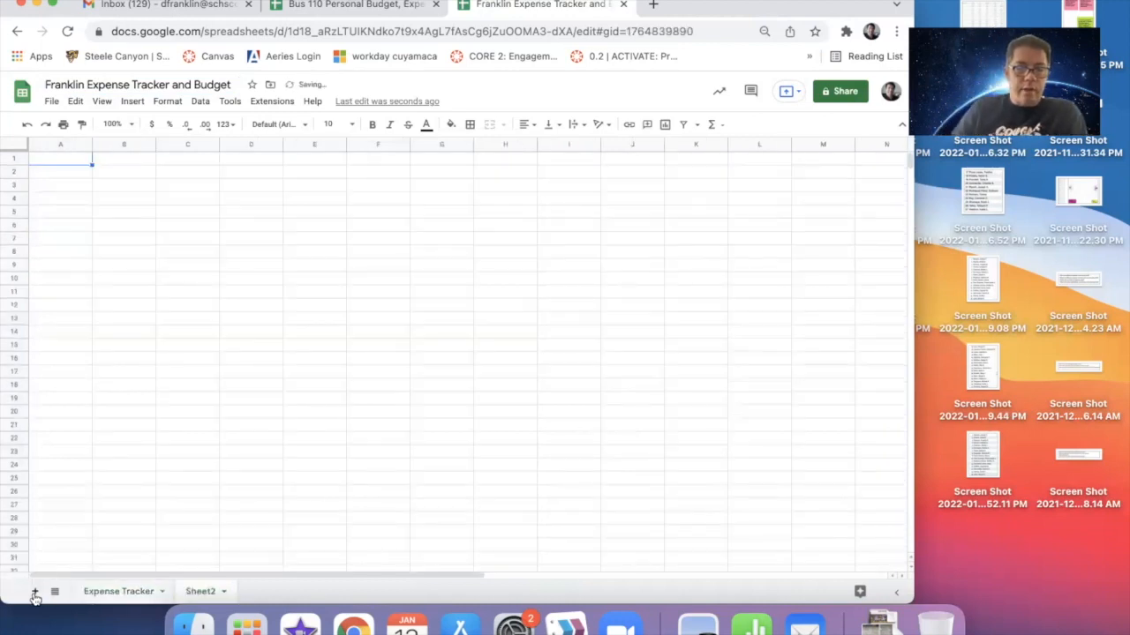
pyautogui.doubleClick(196, 595)
pyautogui.write('Budget')
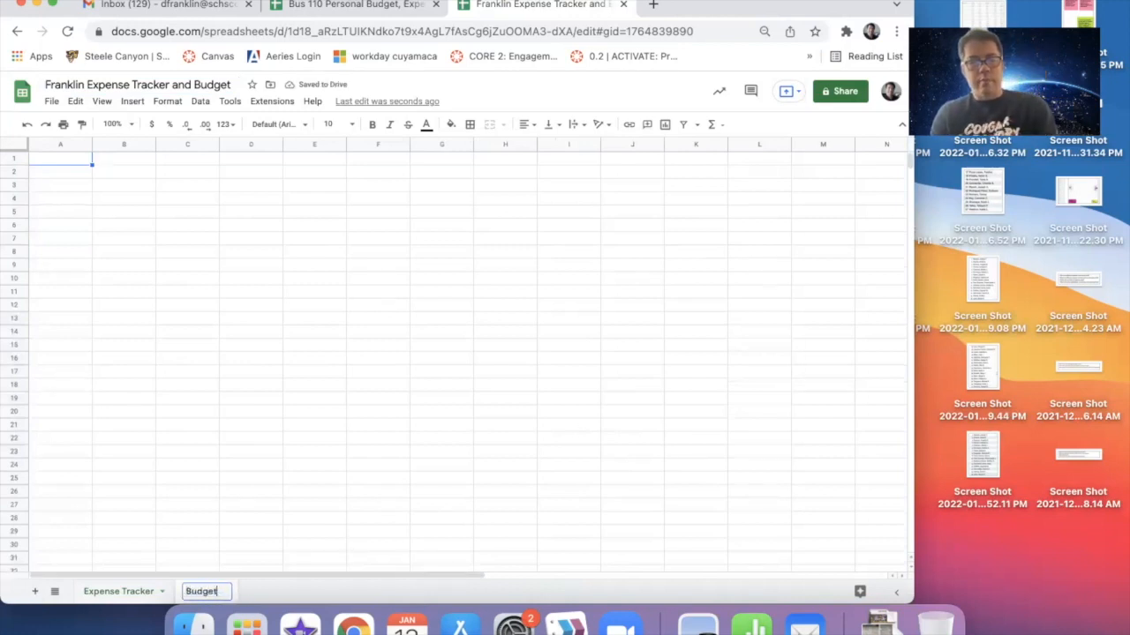
pyautogui.press('Return')
pyautogui.click(173, 466)
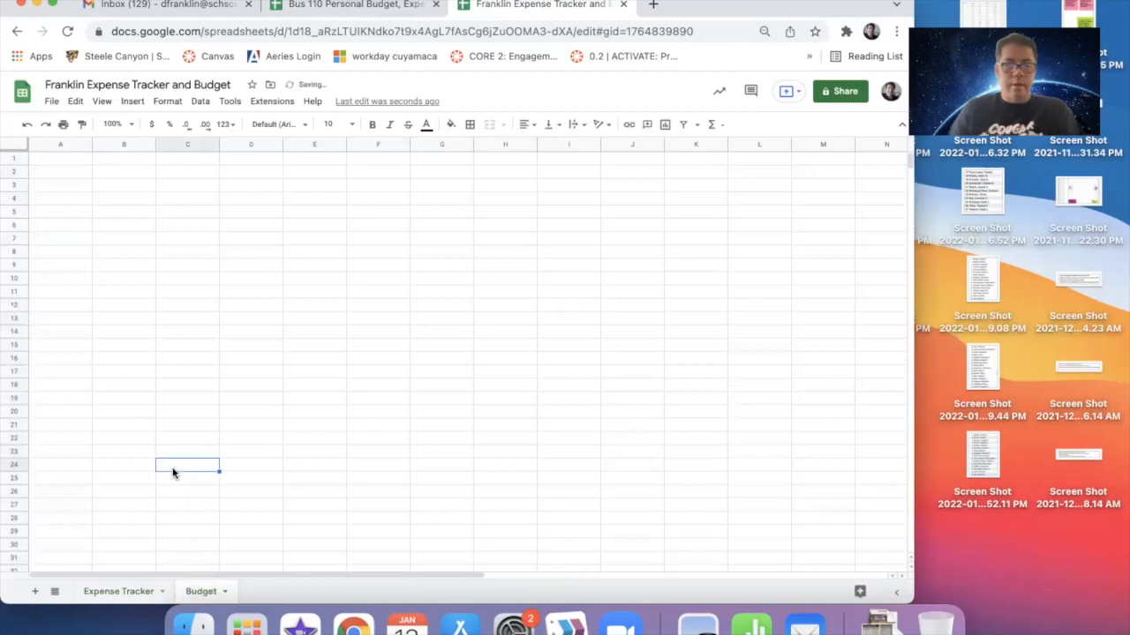
# Step: Return to the Expense Tracker sheet and view its available sheet options
pyautogui.click(163, 595)
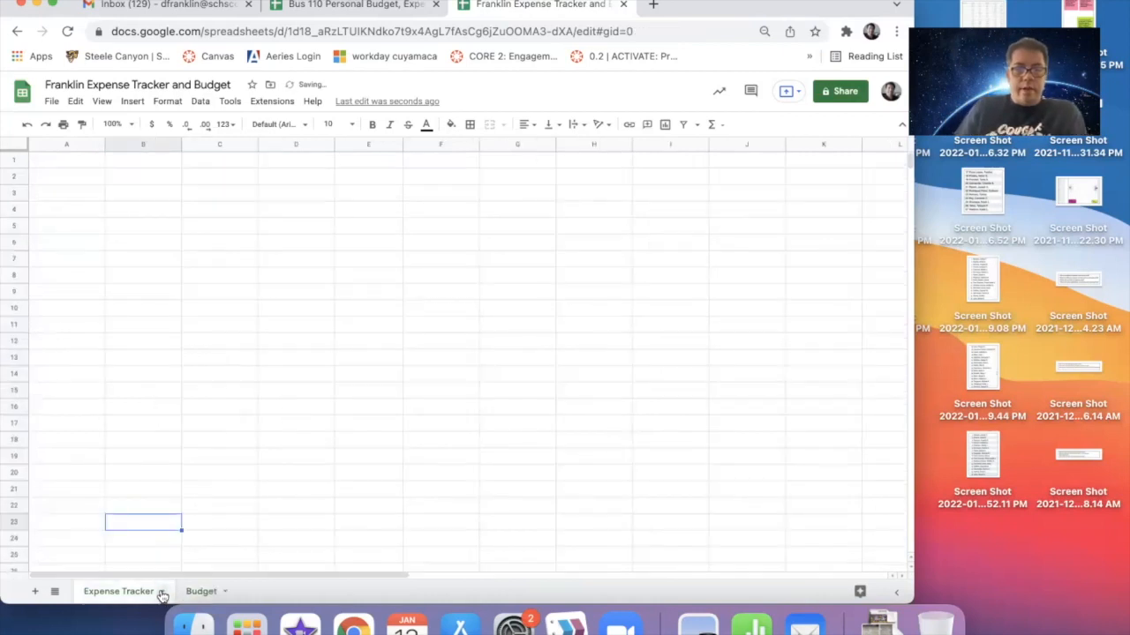
pyautogui.click(162, 593)
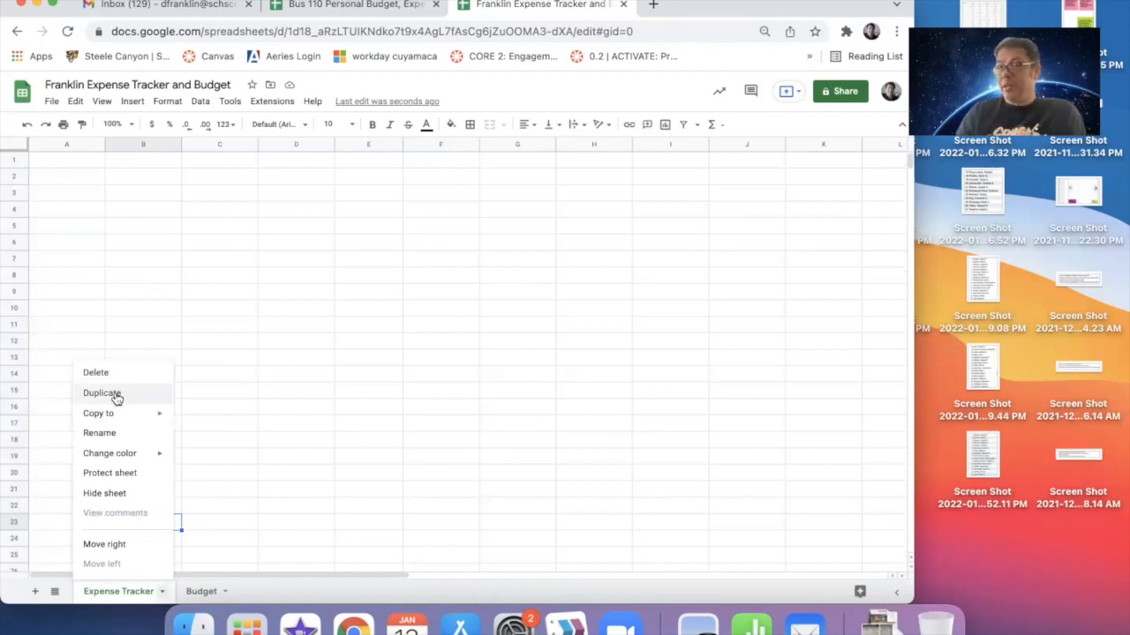
pyautogui.click(162, 260)
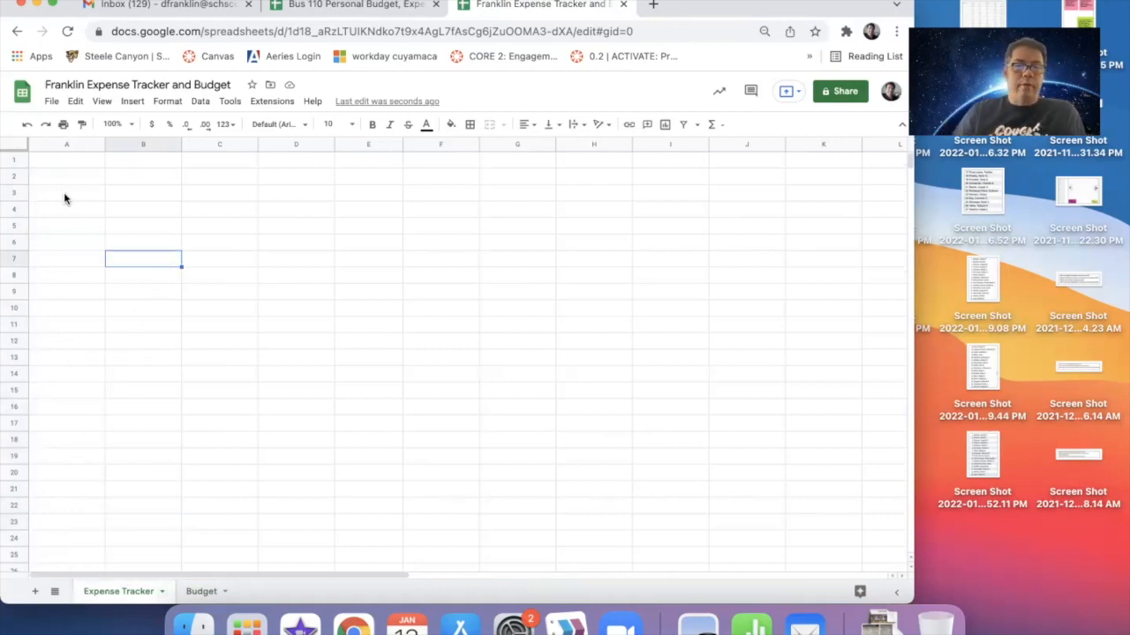
# Step: Enter the column headings Date, Item and Amount in cells A1 to C1 of the Expense Tracker sheet
pyautogui.click(68, 165)
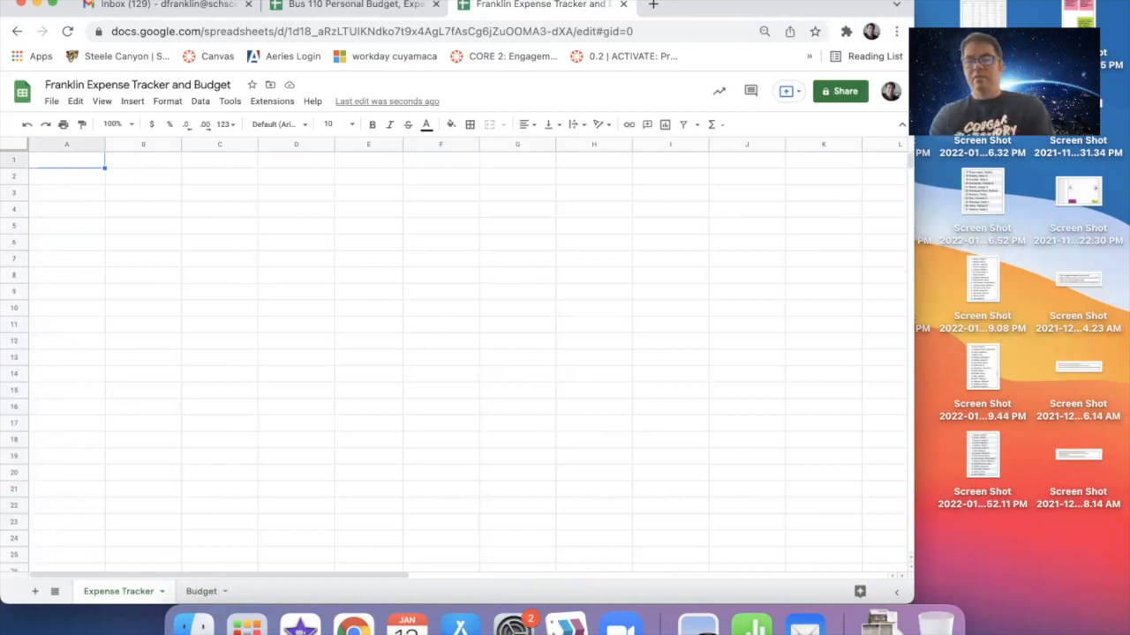
pyautogui.write('Date')
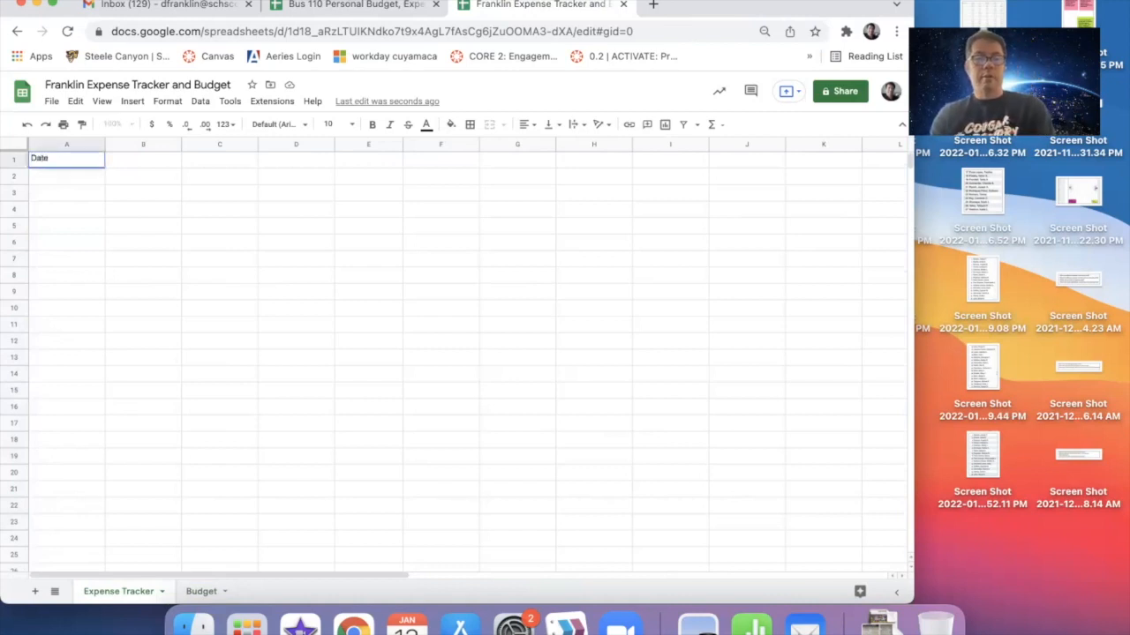
pyautogui.press('Tab')
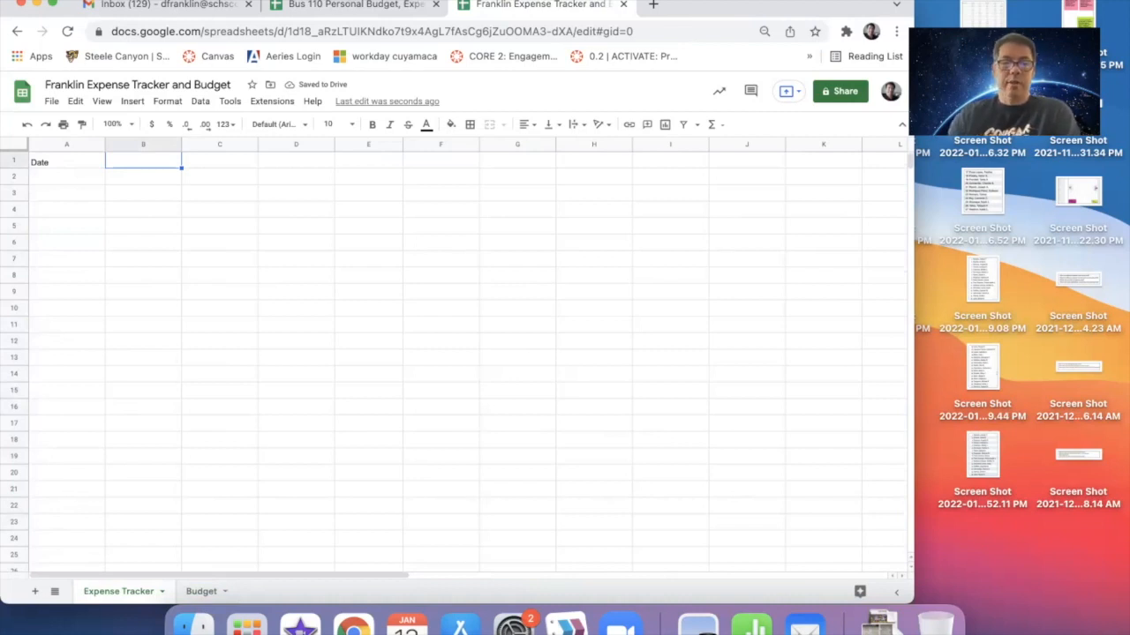
pyautogui.write('Item')
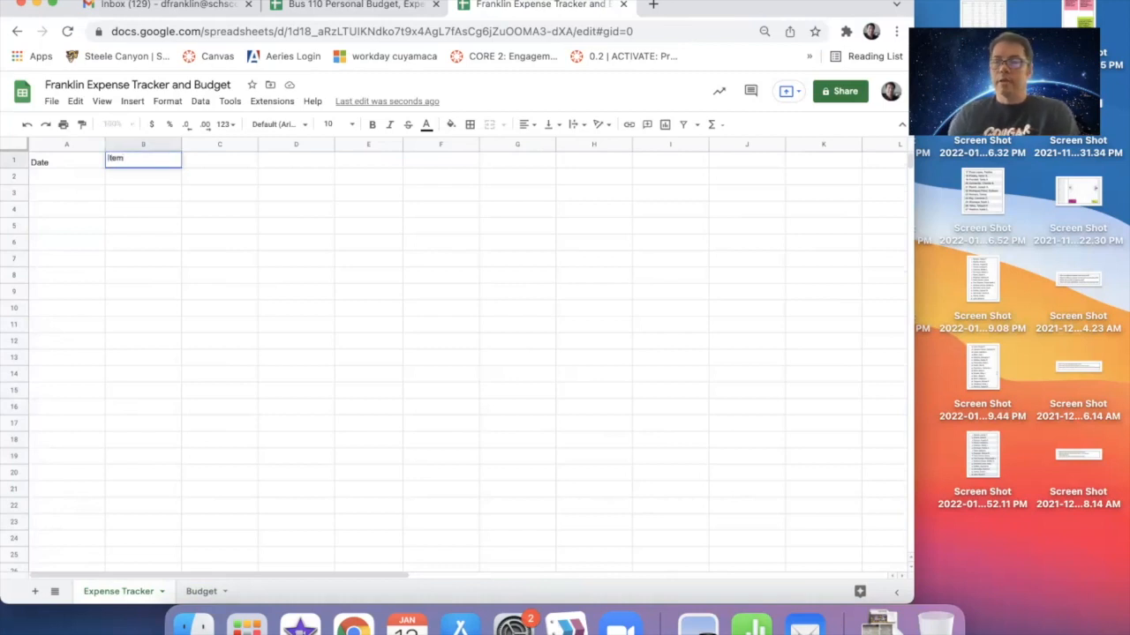
pyautogui.press('Tab')
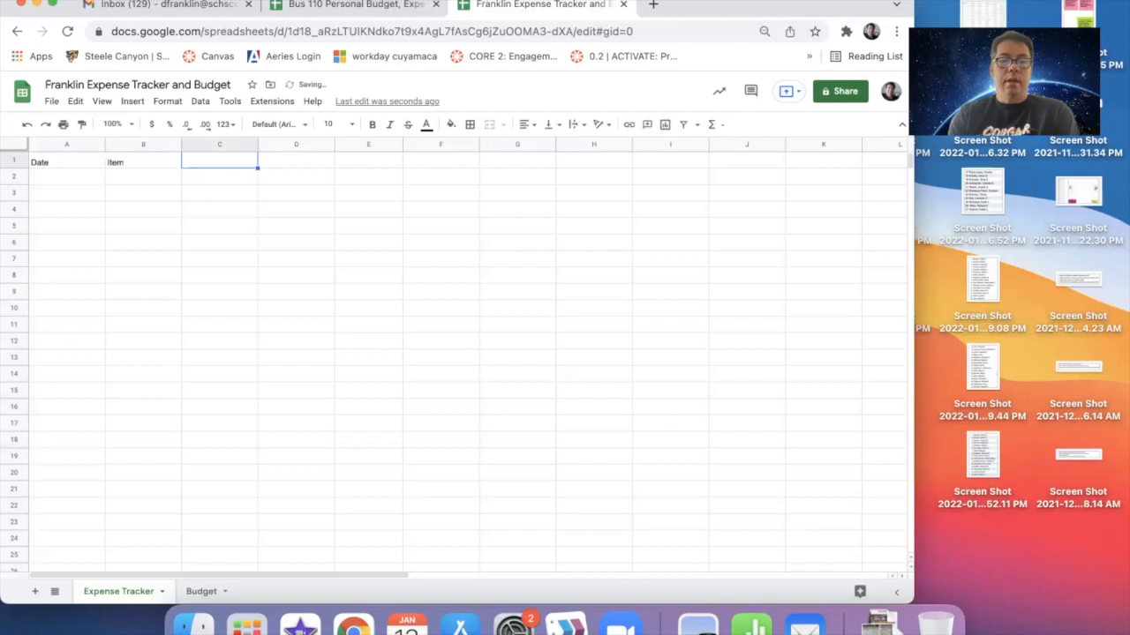
pyautogui.write('Amount')
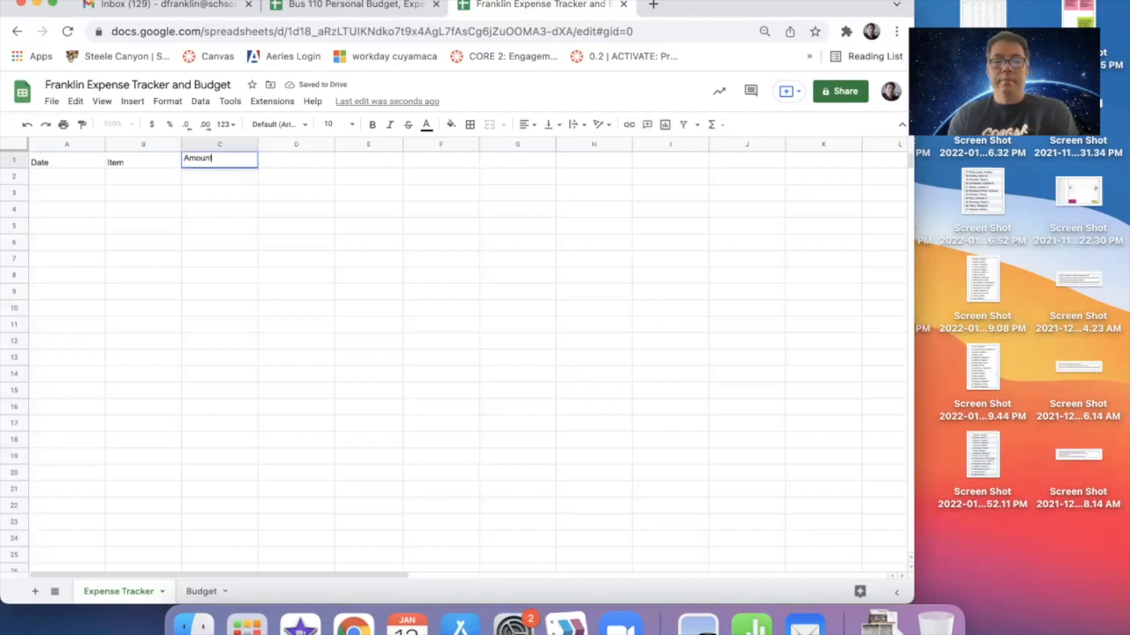
pyautogui.press('Tab')
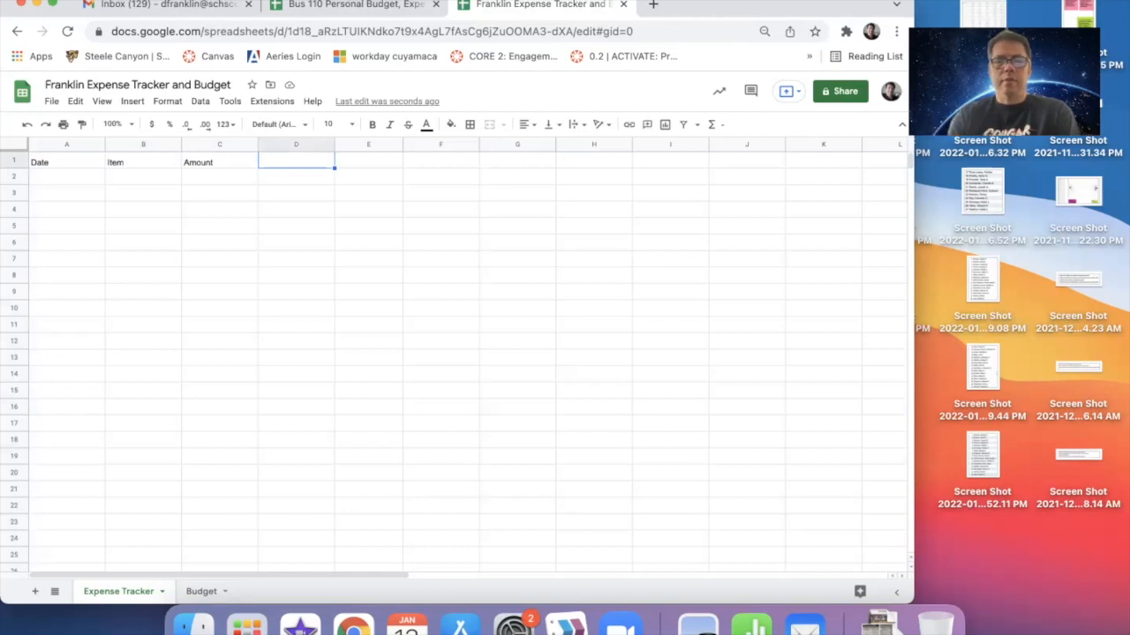
pyautogui.press('Return')
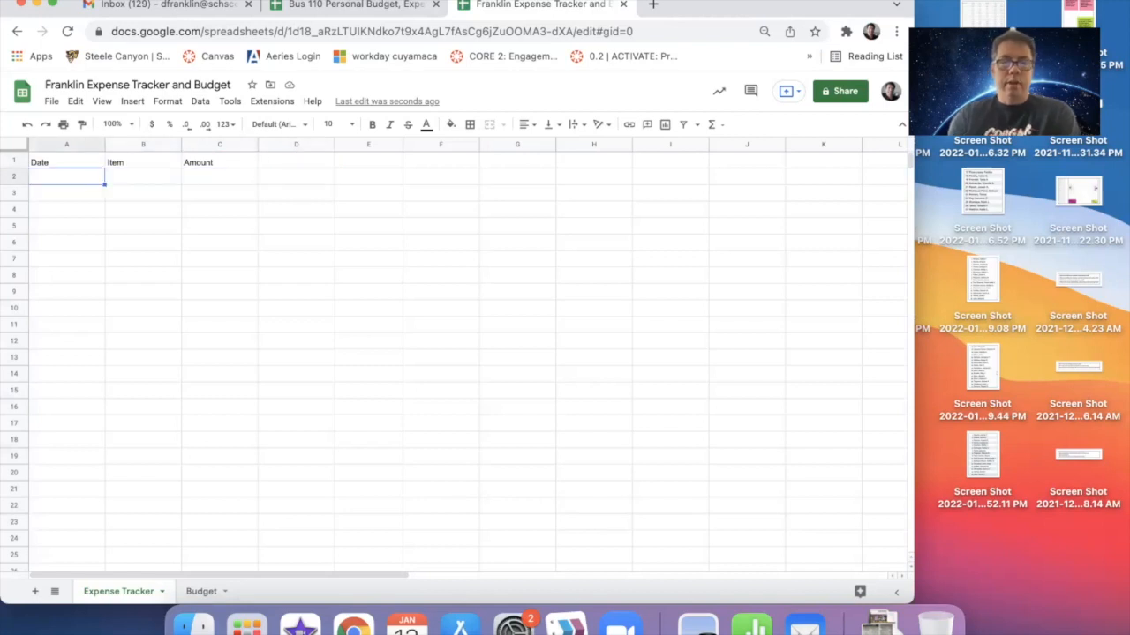
# Step: Enter Feb 3 as the first date in cell A2 and replace it with 1/15/2022
pyautogui.write('Feb 3')
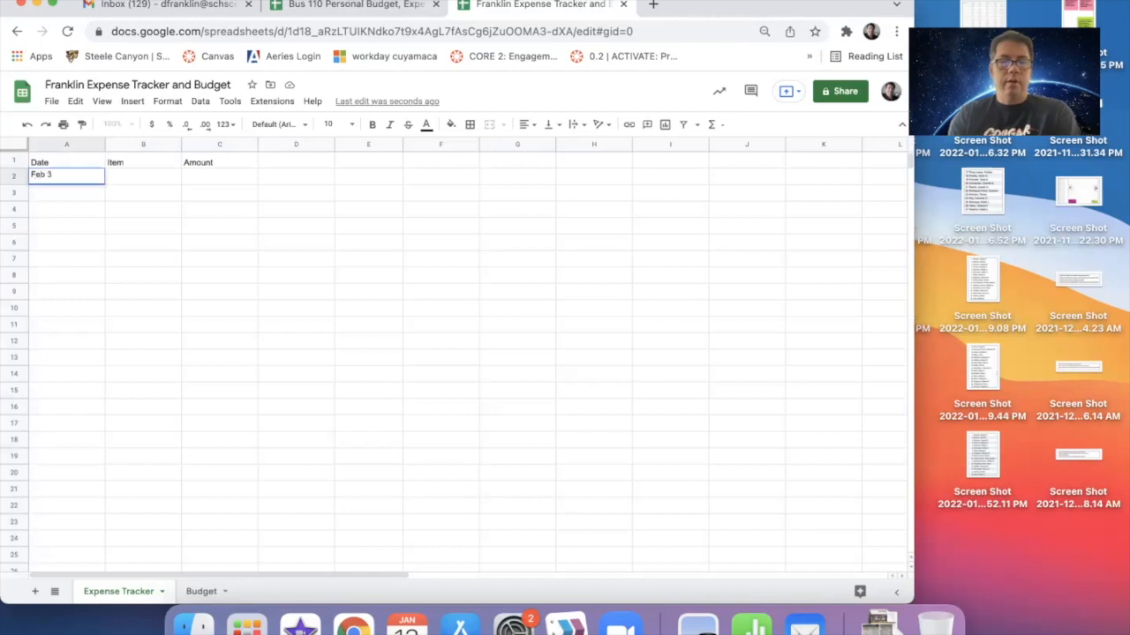
pyautogui.press('Return')
pyautogui.press('Up')
pyautogui.write('1')
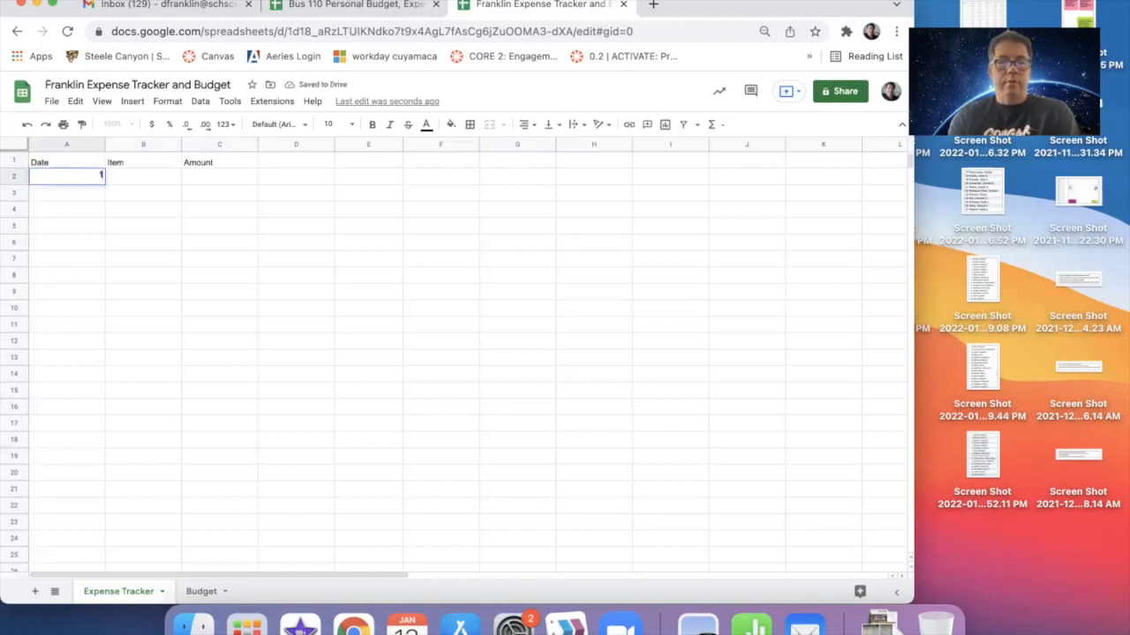
pyautogui.write('/15/2')
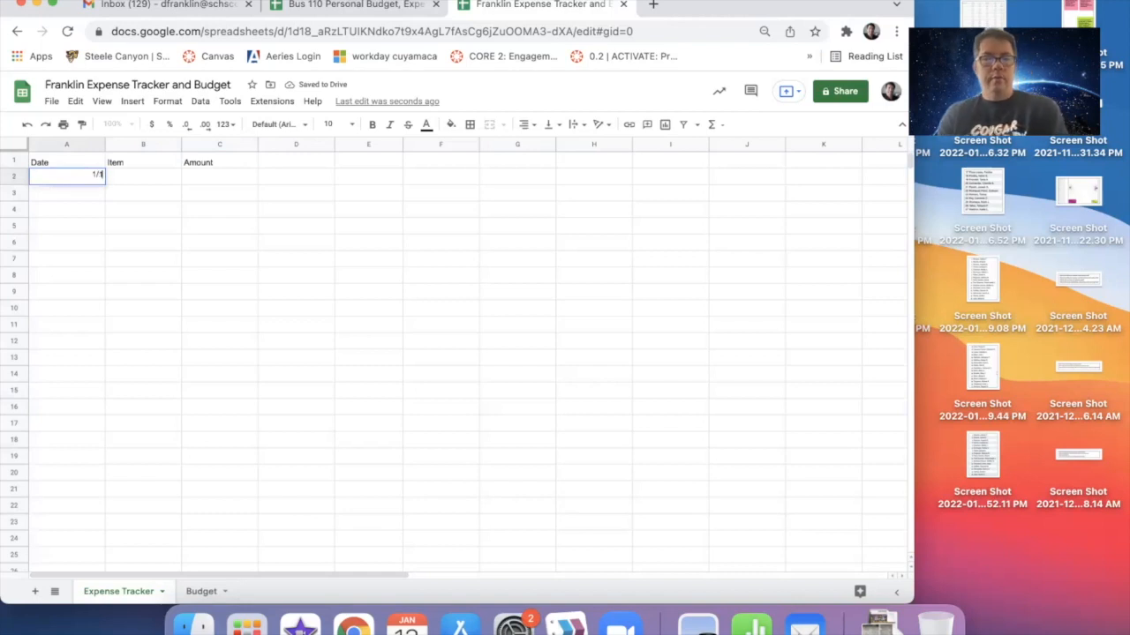
pyautogui.write('022')
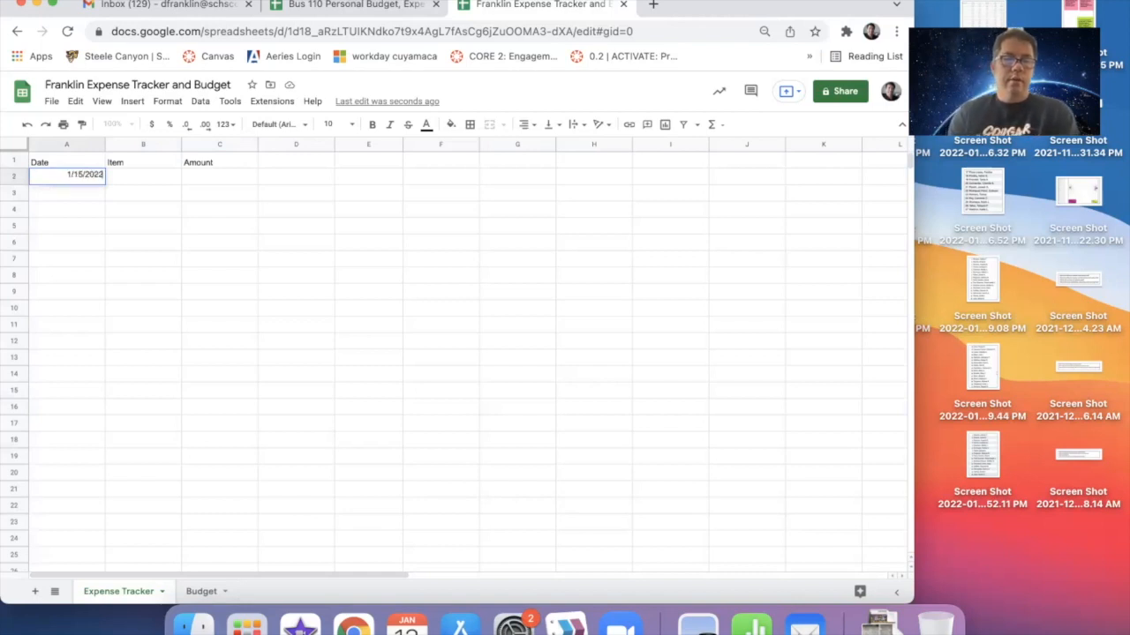
pyautogui.press('Return')
pyautogui.click(67, 178)
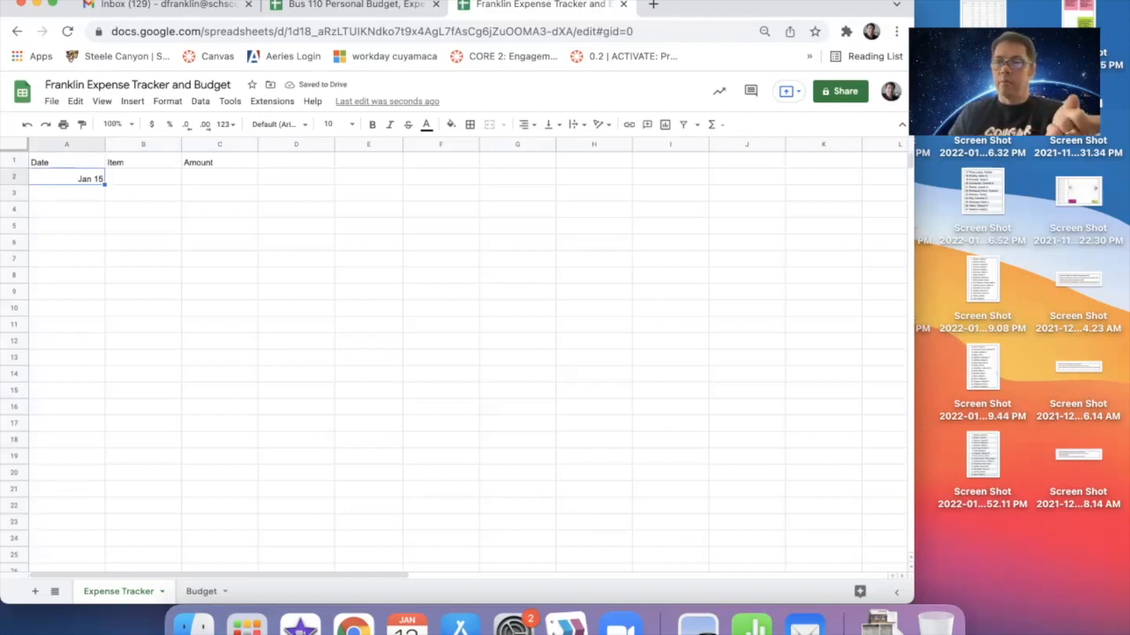
# Step: Enter 1/15/2022 in cell A3 and replace it with 2/2/2022
pyautogui.click(67, 193)
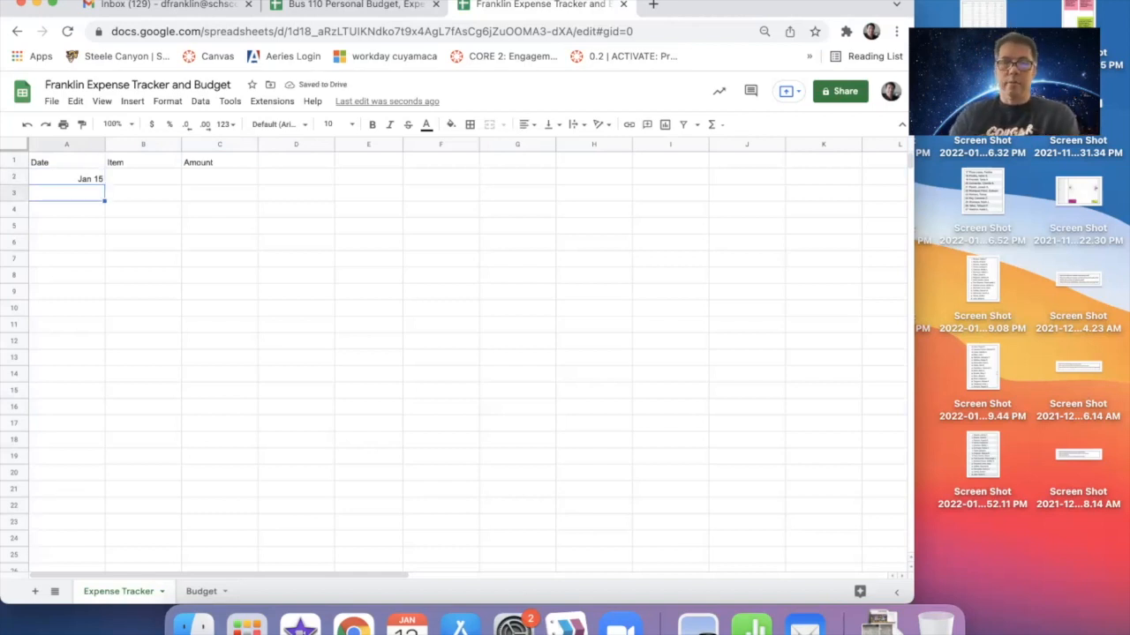
pyautogui.write('1/15/2022')
pyautogui.press('Return')
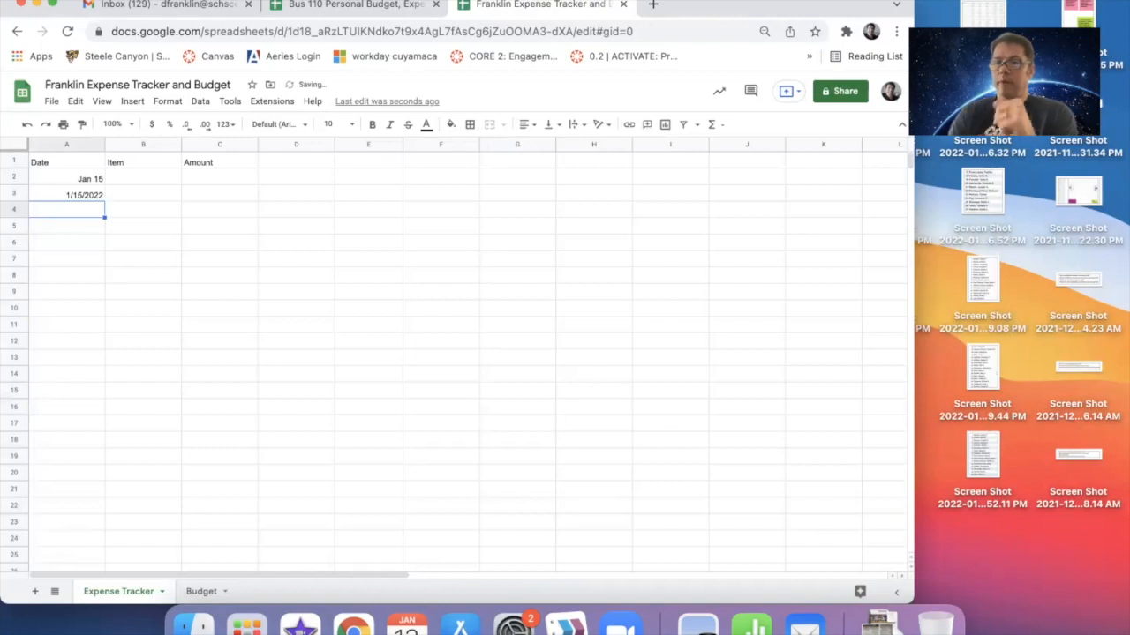
pyautogui.click(67, 195)
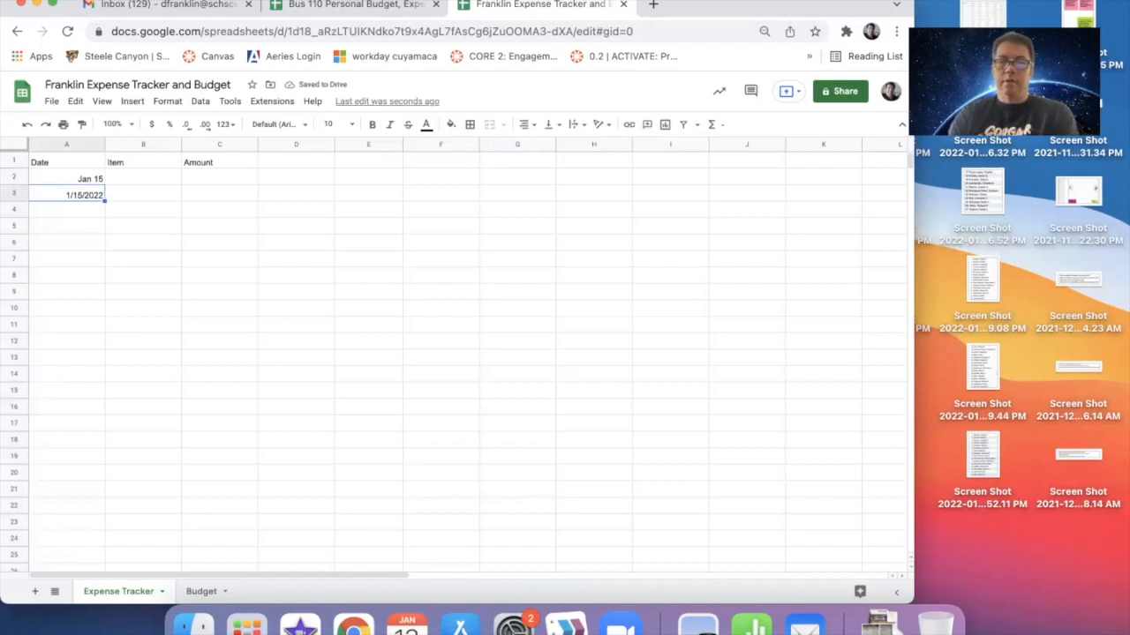
pyautogui.write('2/2/2022')
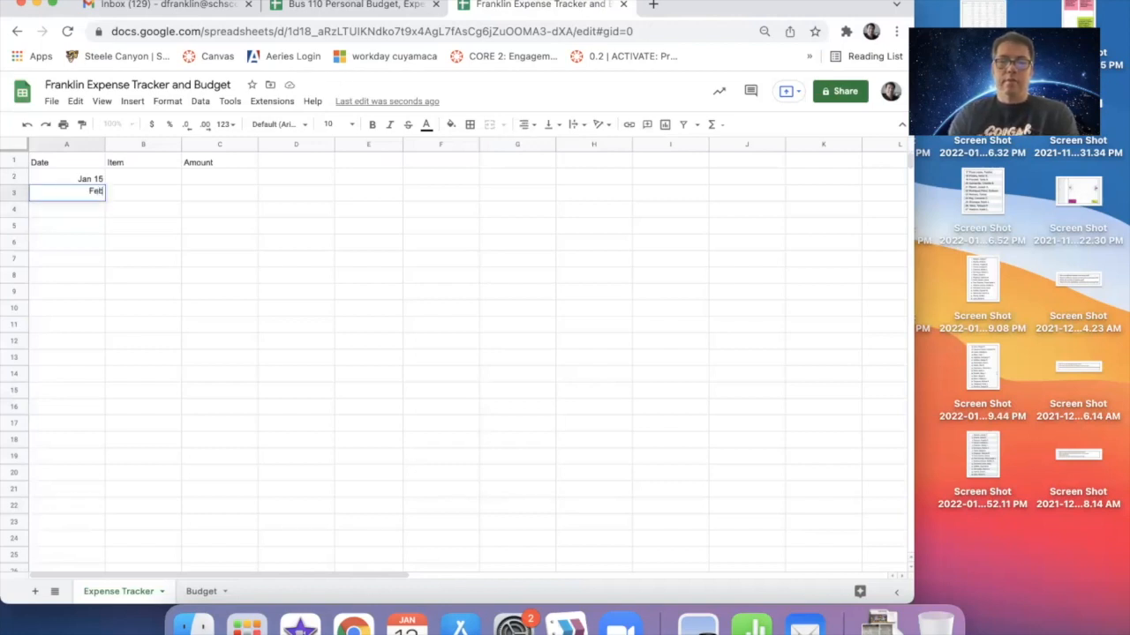
pyautogui.press('Return')
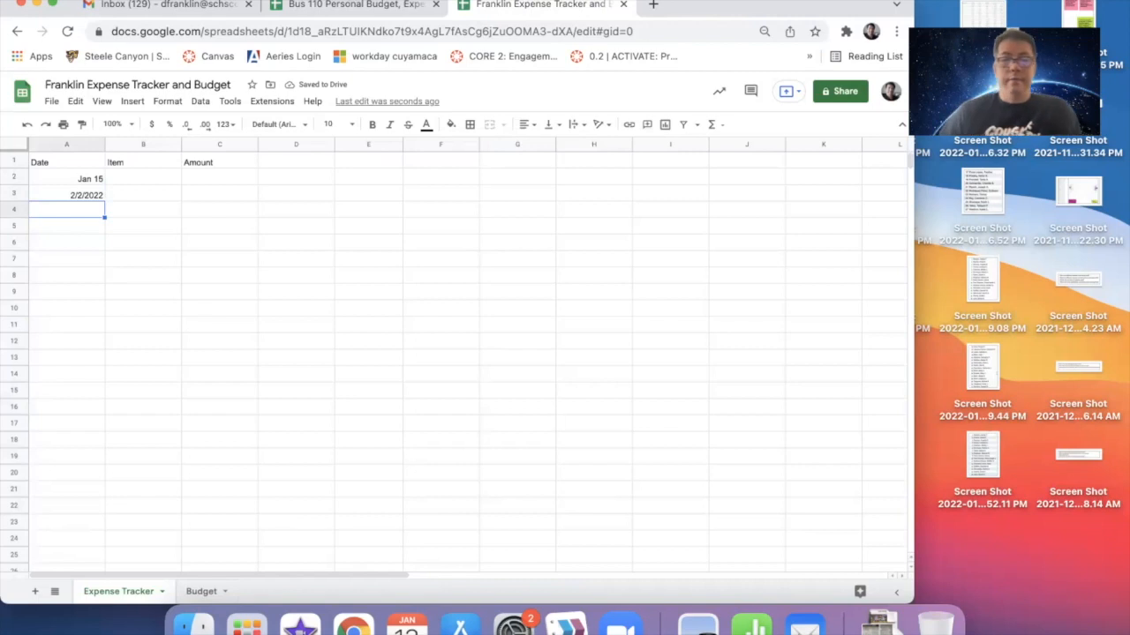
# Step: Re-enter the date in cell A2 as 01/15
pyautogui.press('Up')
pyautogui.press('Up')
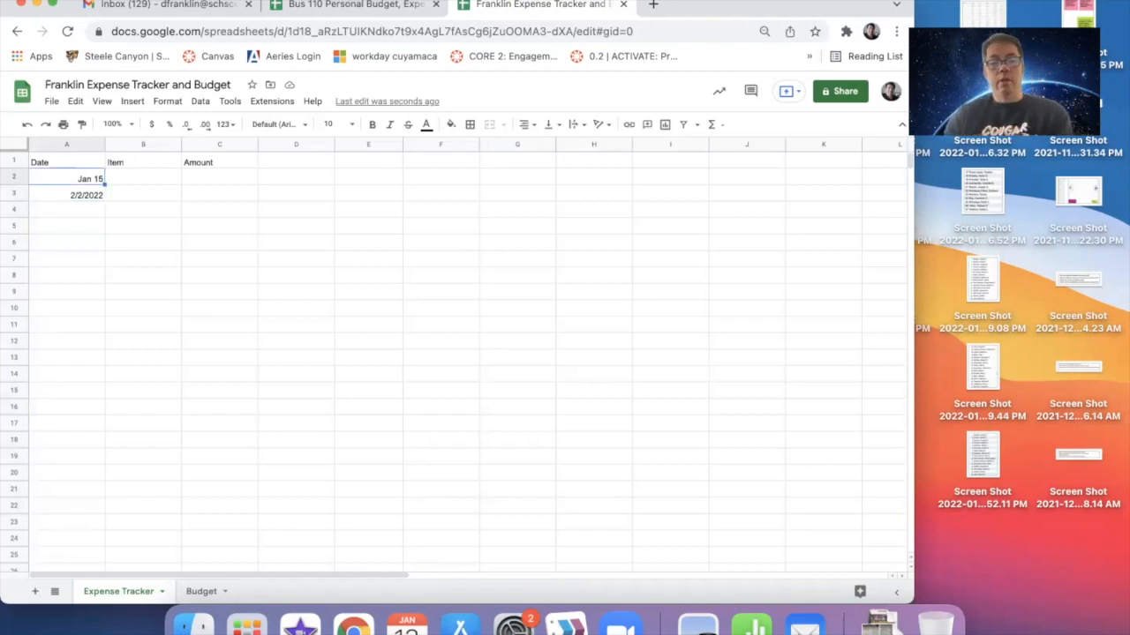
pyautogui.write('0')
pyautogui.write('1')
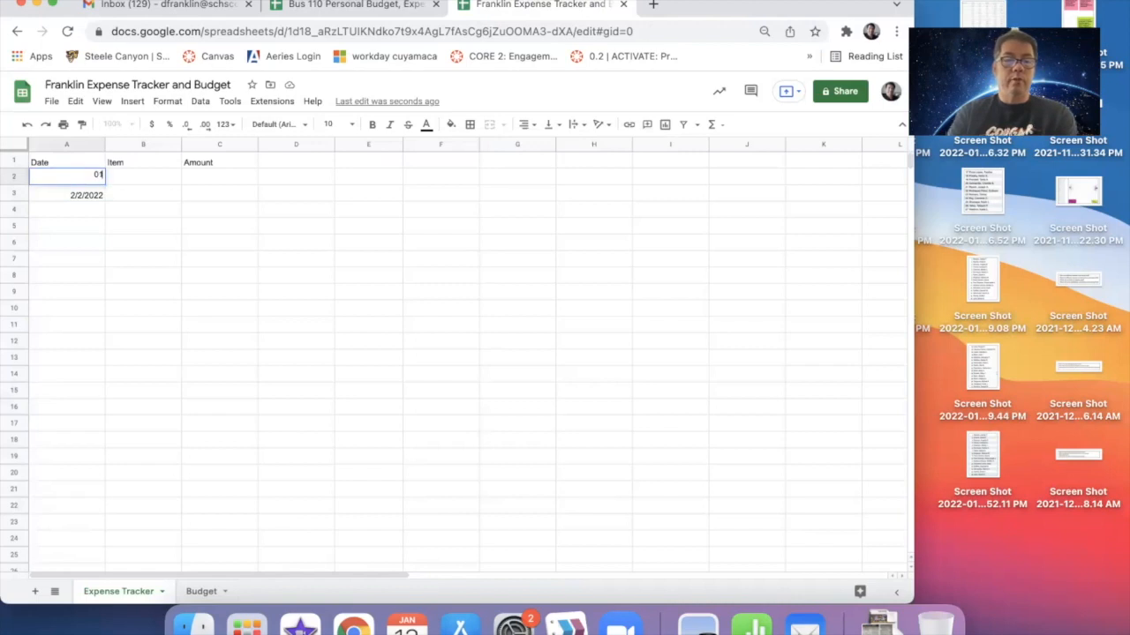
pyautogui.write('/15')
pyautogui.press('Return')
pyautogui.press('Up')
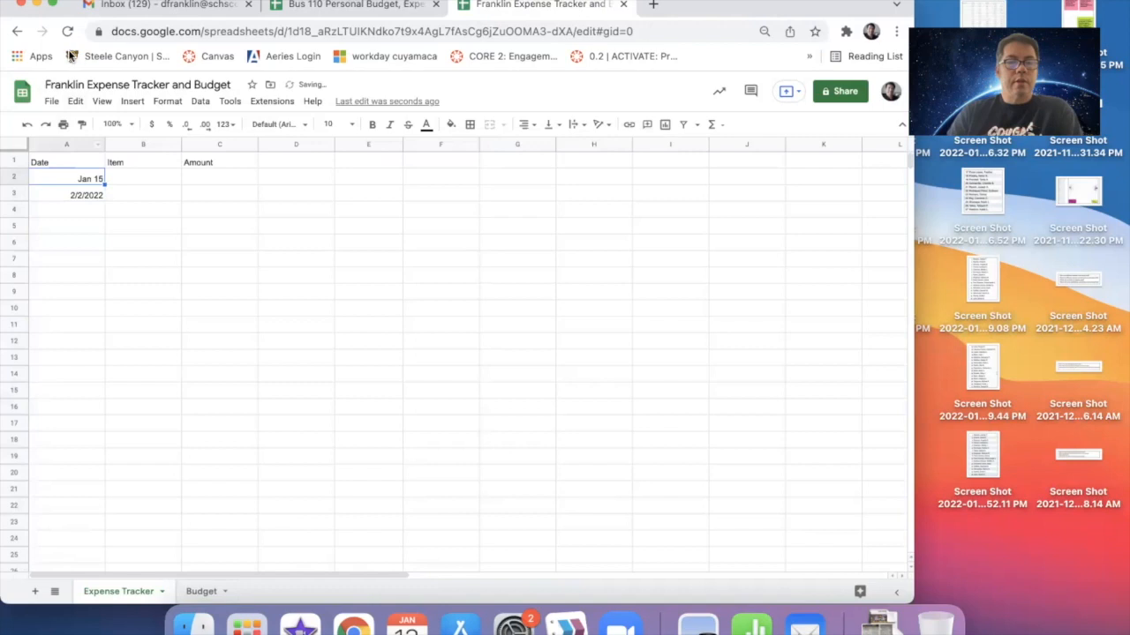
# Step: Apply the Date number format to cell A2
pyautogui.click(167, 102)
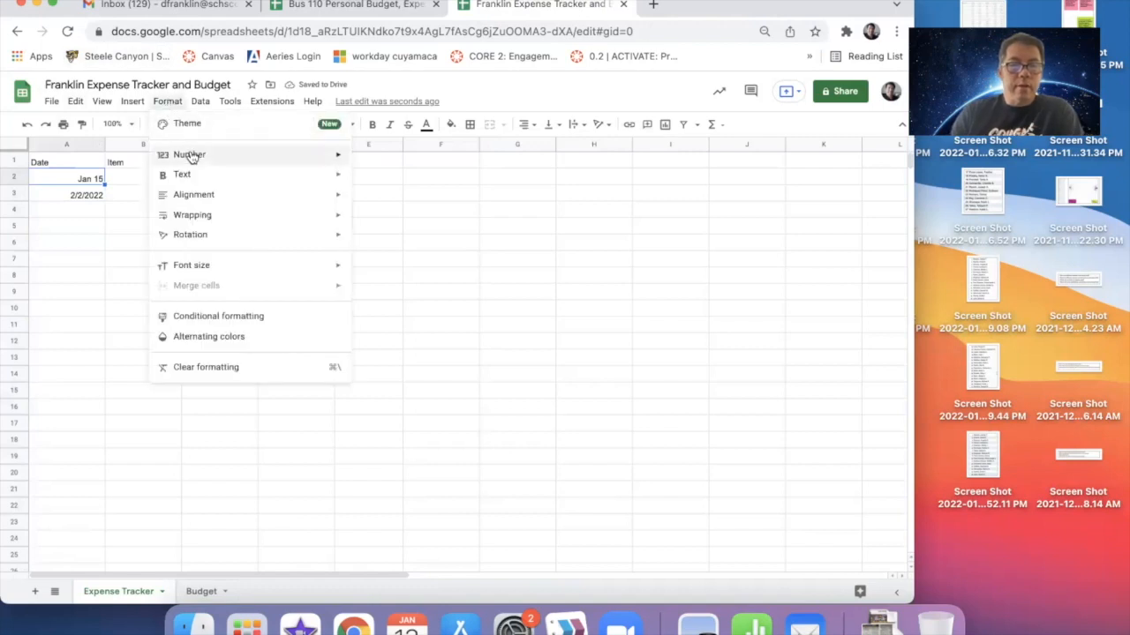
pyautogui.moveTo(210, 264)
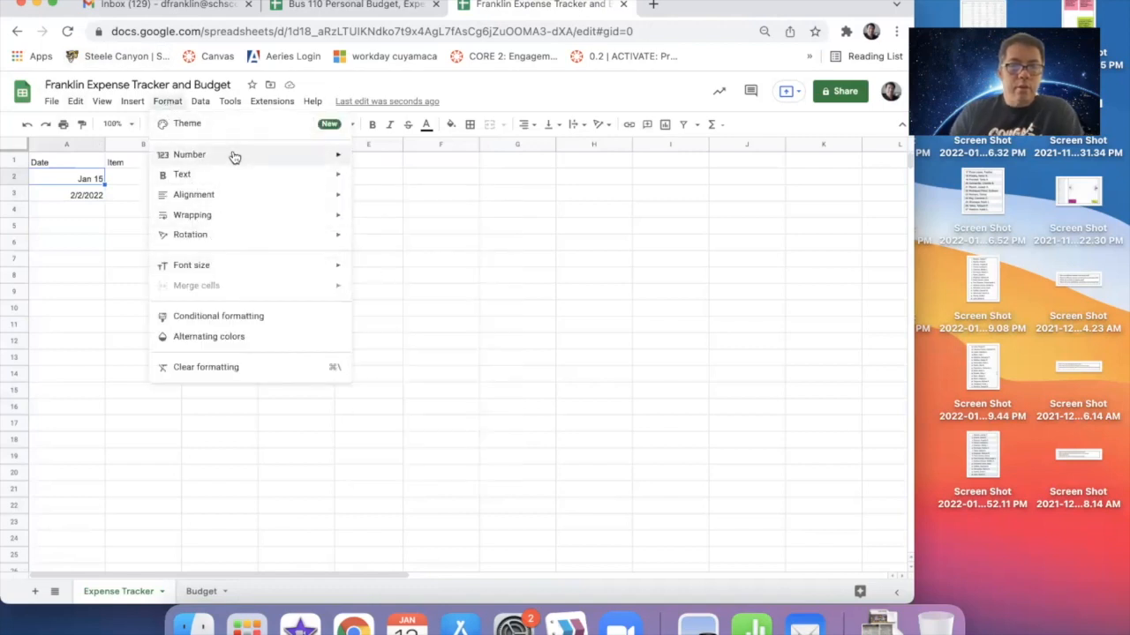
pyautogui.moveTo(305, 155)
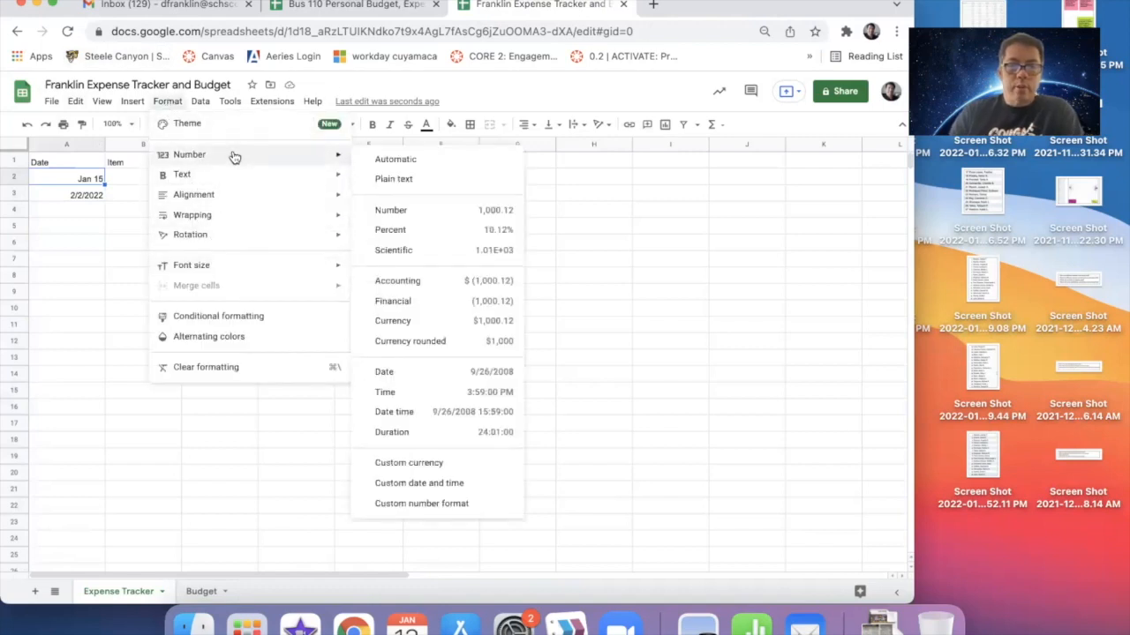
pyautogui.click(414, 376)
pyautogui.click(86, 194)
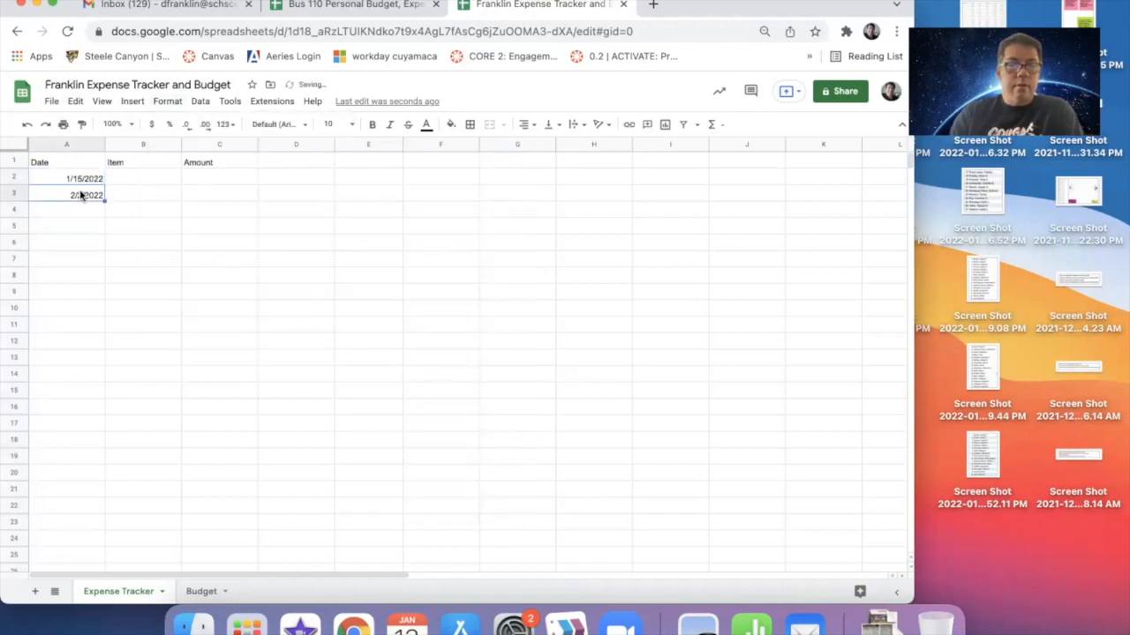
# Step: Try to re-enter the date in cell A2 without its year
pyautogui.doubleClick(86, 180)
pyautogui.press('BackSpace')
pyautogui.press('BackSpace')
pyautogui.press('BackSpace')
pyautogui.press('BackSpace')
pyautogui.press('BackSpace')
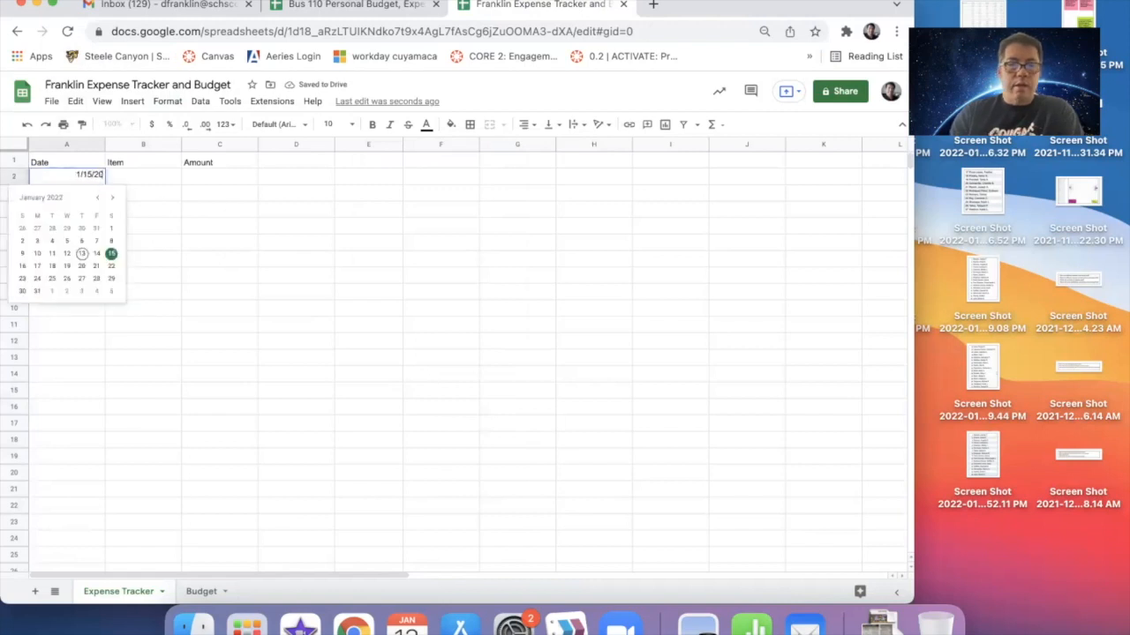
pyautogui.press('Return')
pyautogui.press('Up')
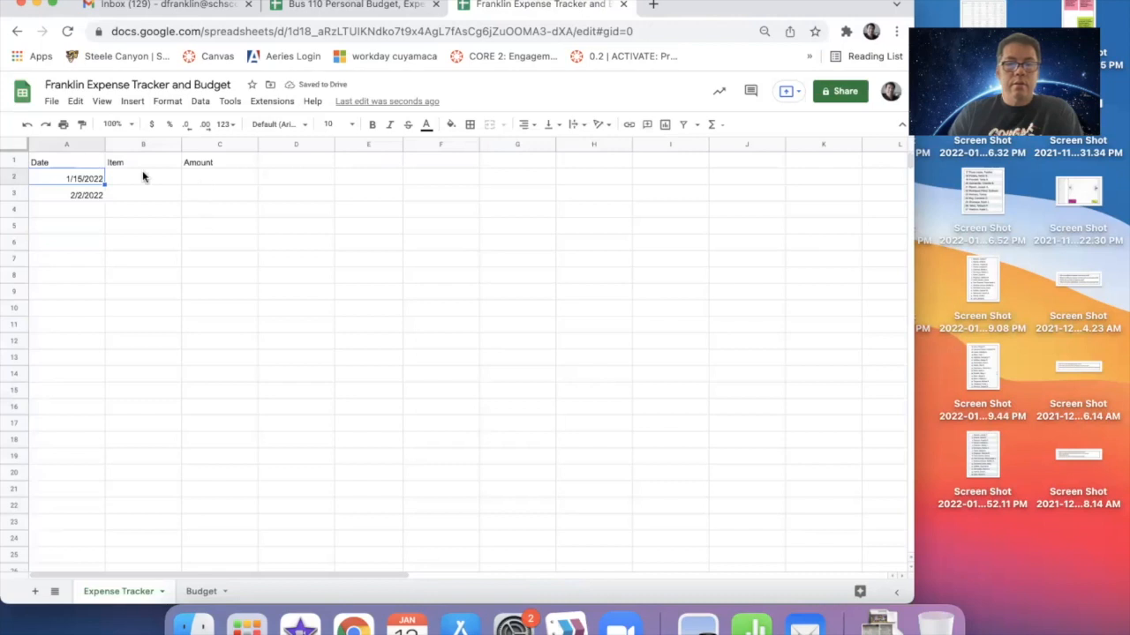
pyautogui.click(77, 198)
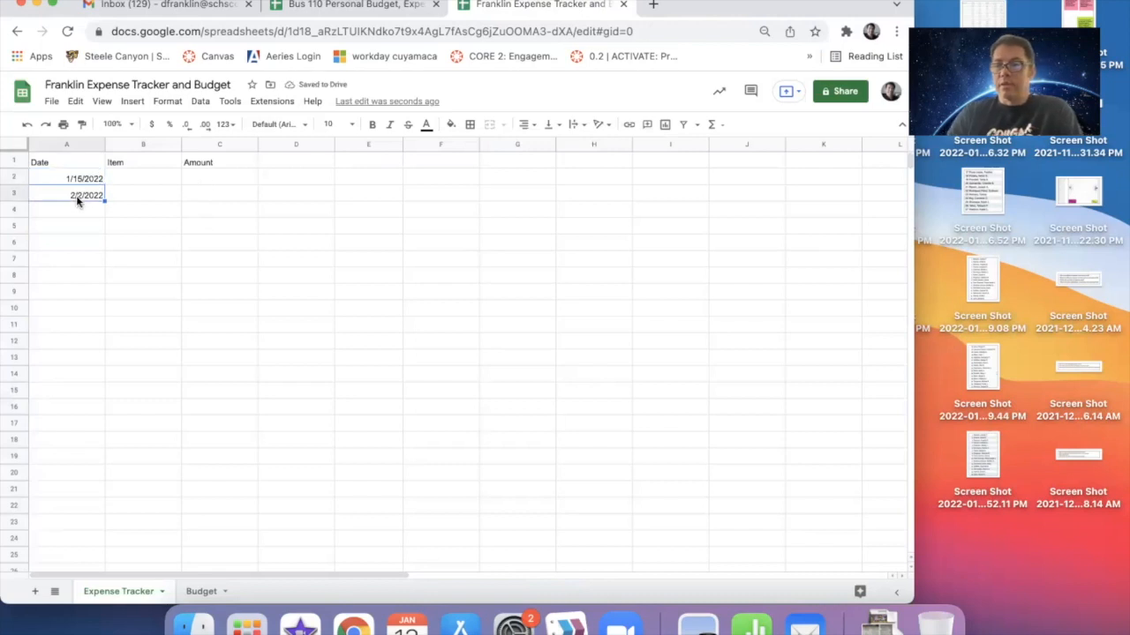
pyautogui.click(72, 211)
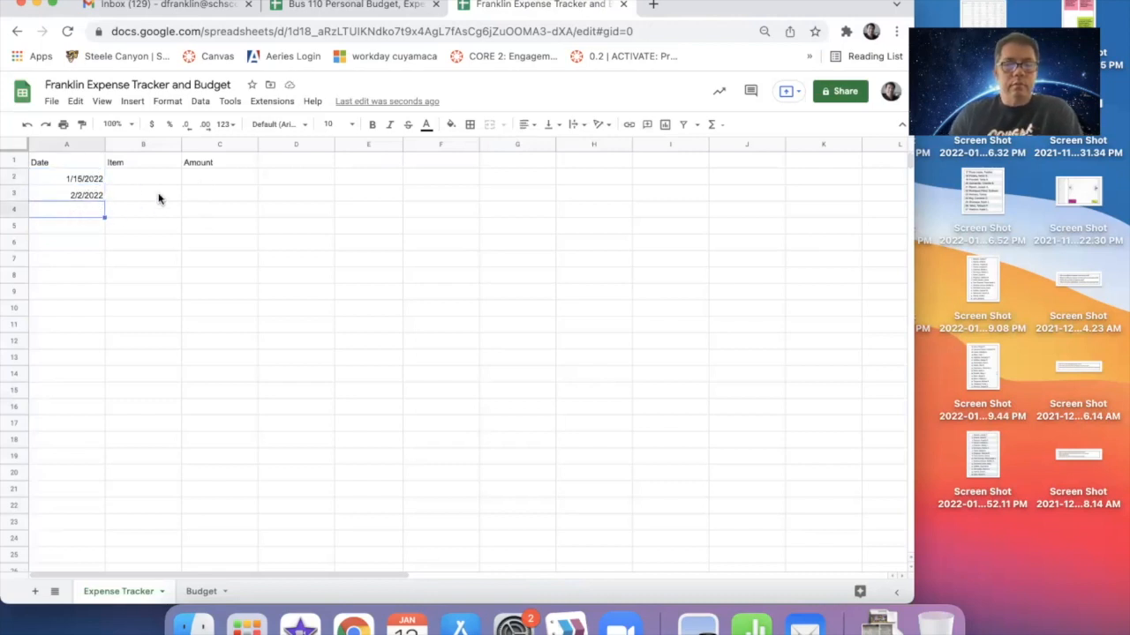
# Step: Record the first expense with Coffee in cell B2 and the amount 2.07 in cell C2
pyautogui.click(140, 178)
pyautogui.write('Coffee')
pyautogui.press('Tab')
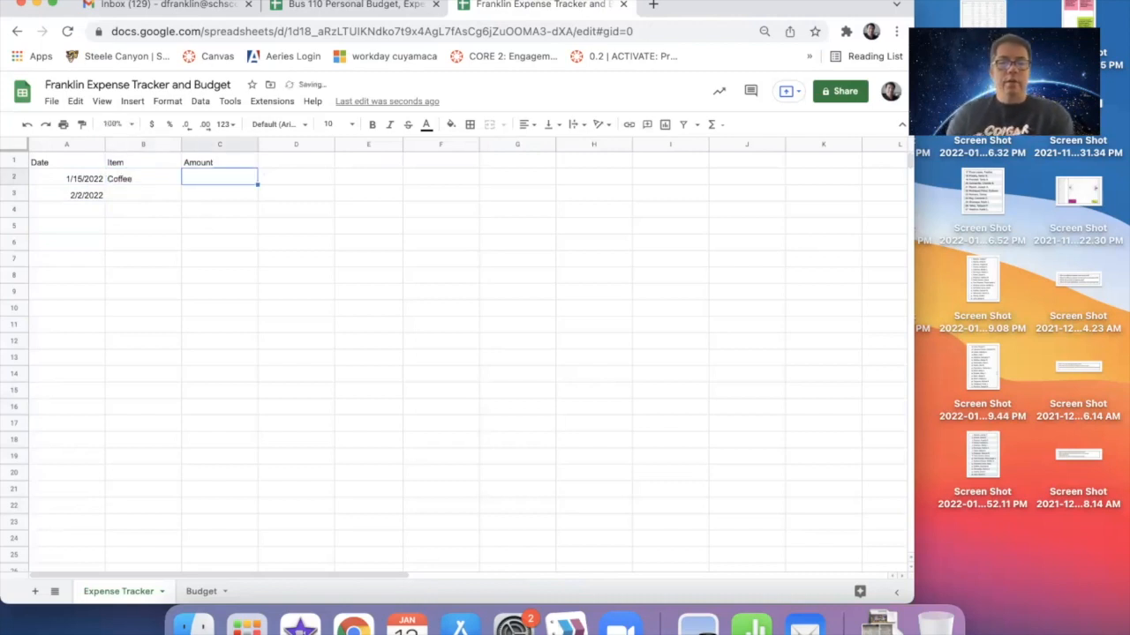
pyautogui.write('2.07')
pyautogui.press('Return')
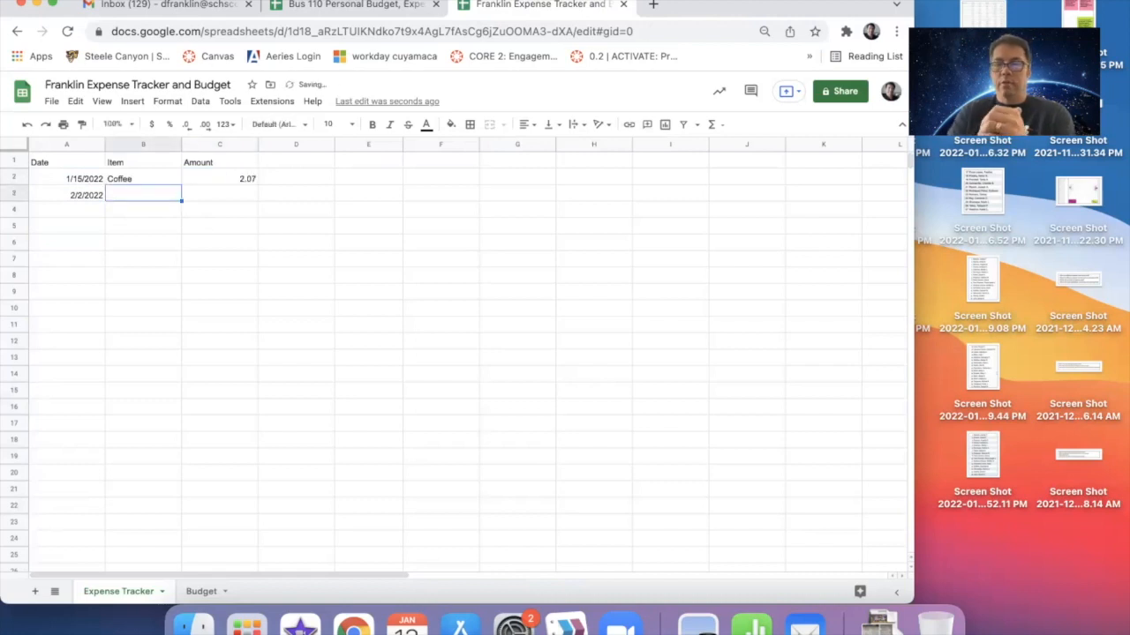
# Step: Record the second expense with mcdonald's in cell B3 and the amount 12.38 in cell C3
pyautogui.press('Tab')
pyautogui.press('Tab')
pyautogui.hotkey('shift', 'Tab')
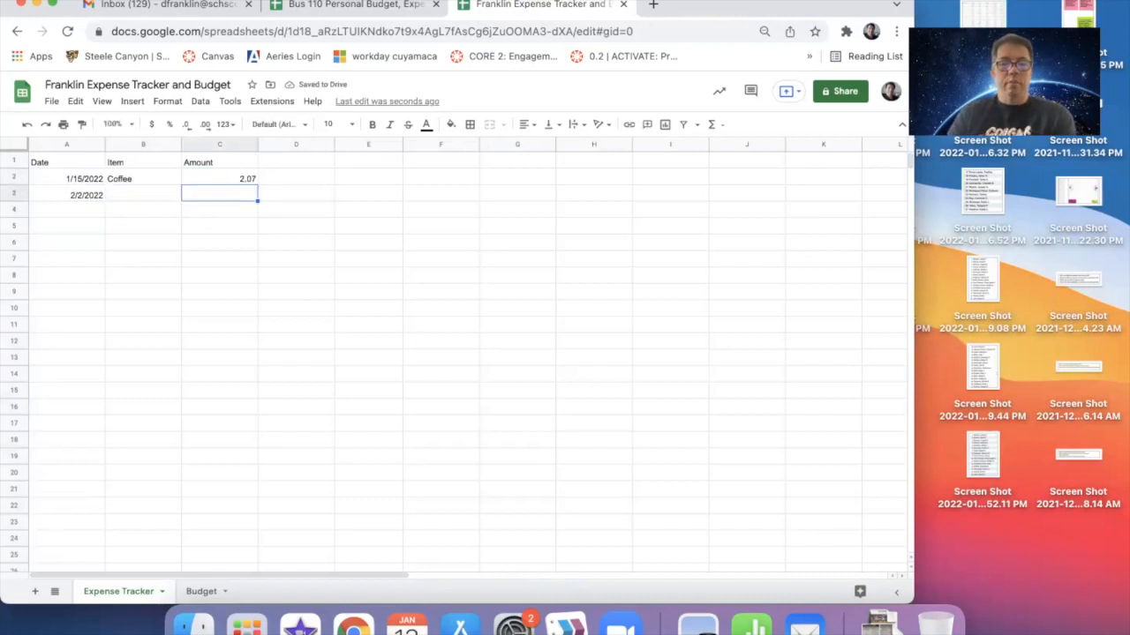
pyautogui.press('Left')
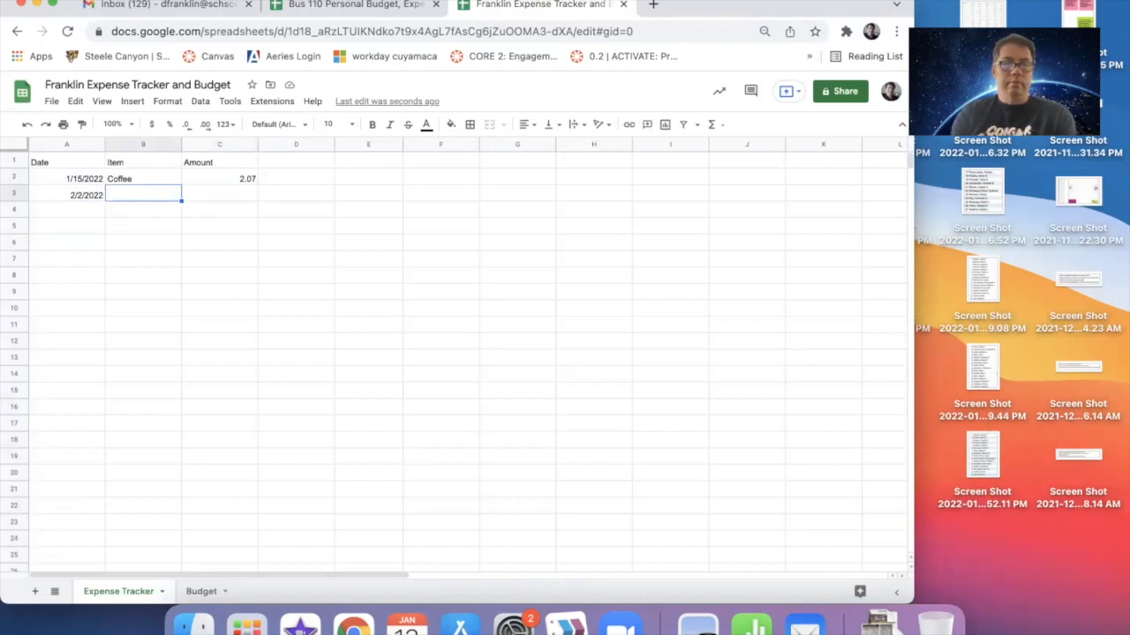
pyautogui.write("mcdonald's")
pyautogui.press('Tab')
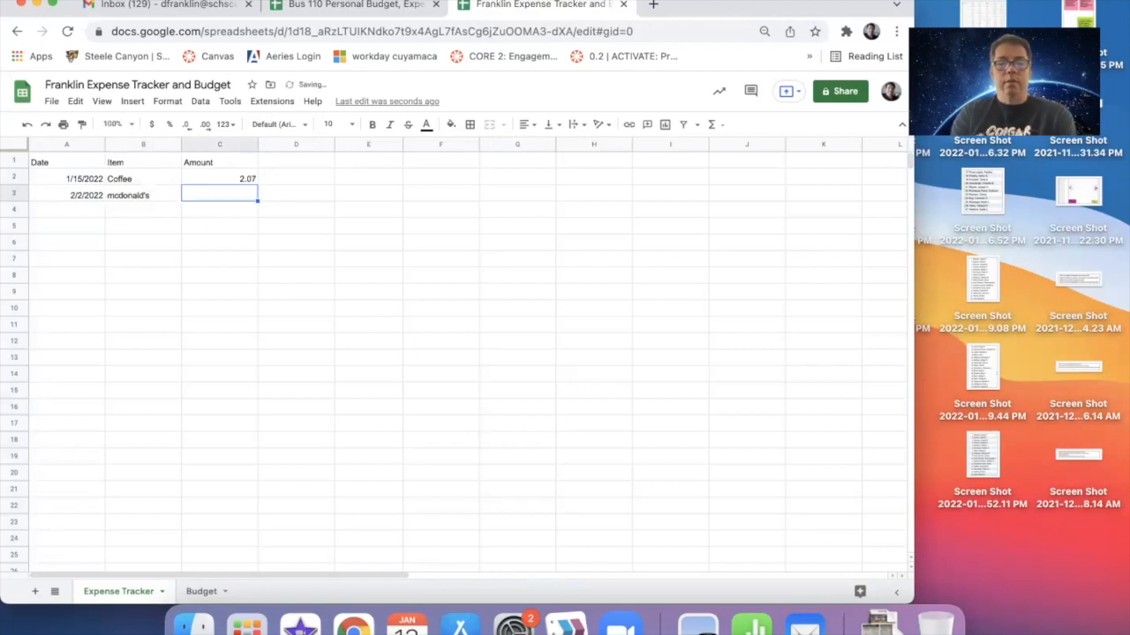
pyautogui.write('12.38')
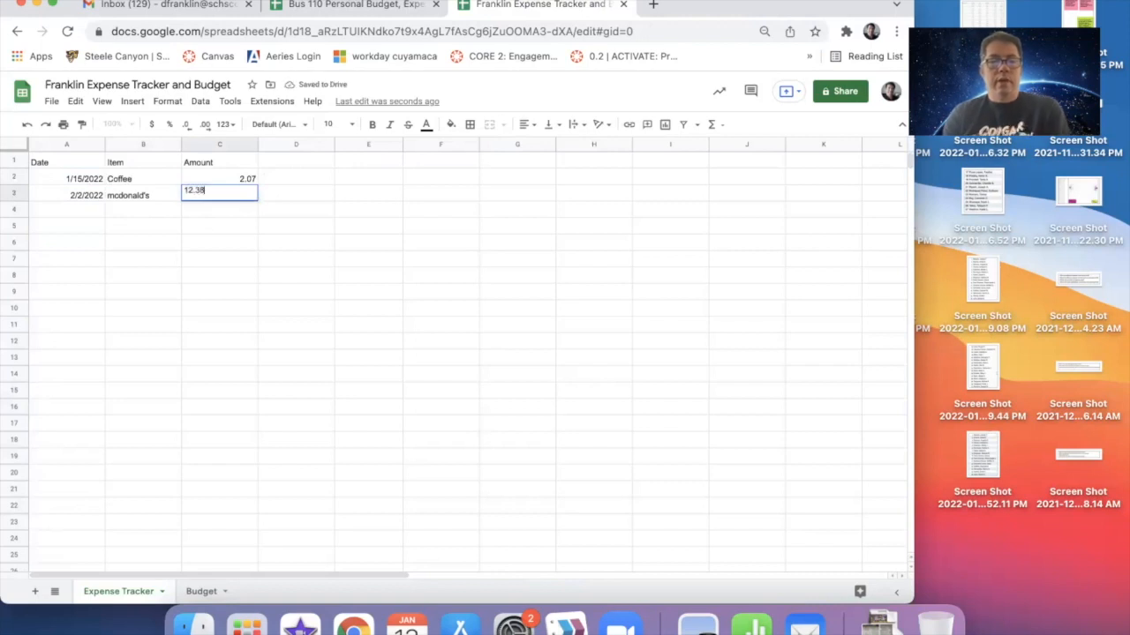
pyautogui.press('Return')
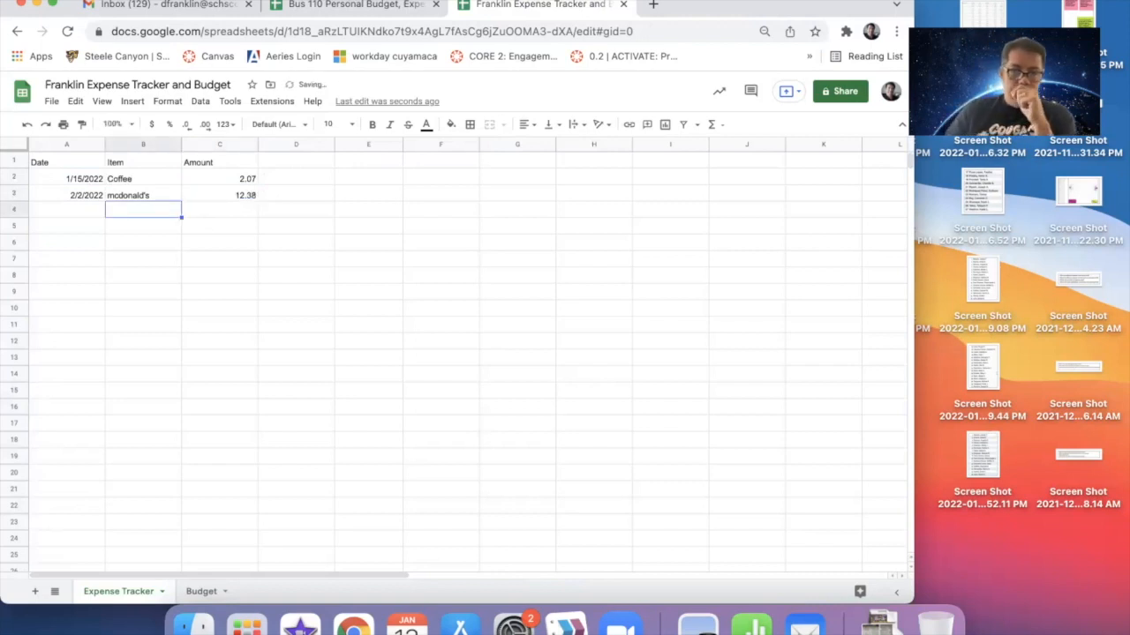
pyautogui.press('Right')
pyautogui.press('Down')
pyautogui.press('Down')
pyautogui.press('Down')
pyautogui.press('Down')
pyautogui.press('Down')
pyautogui.press('Up')
pyautogui.press('Up')
pyautogui.press('Up')
pyautogui.press('Up')
pyautogui.press('Up')
pyautogui.press('Up')
pyautogui.press('Up')
pyautogui.press('Up')
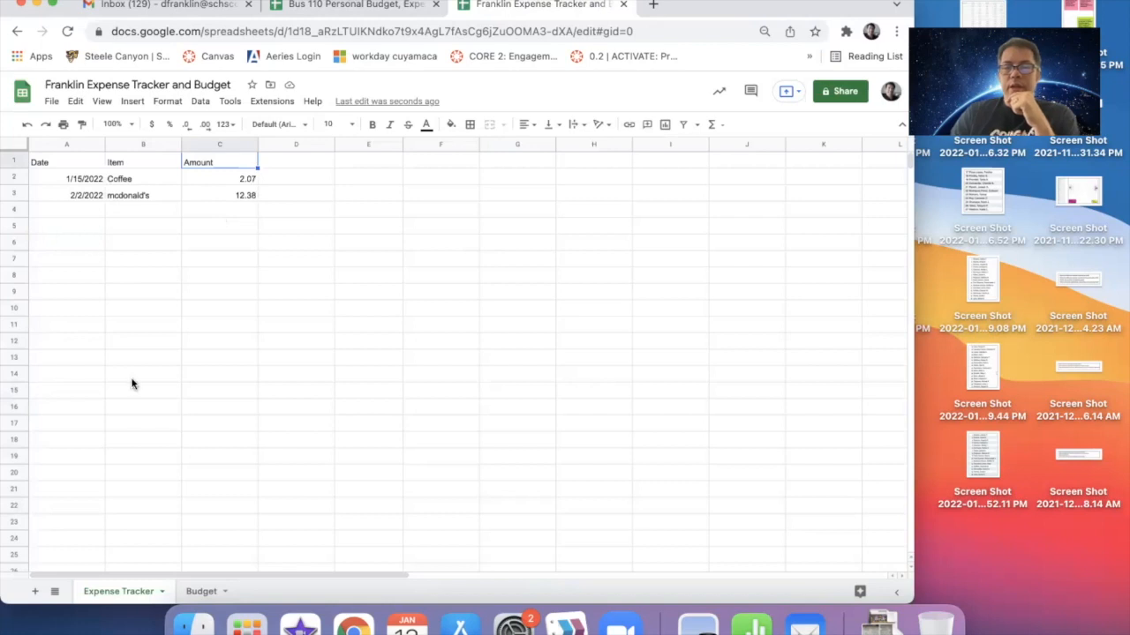
# Step: Add the column heading Category in cell D1 of the Expense Tracker sheet
pyautogui.click(277, 168)
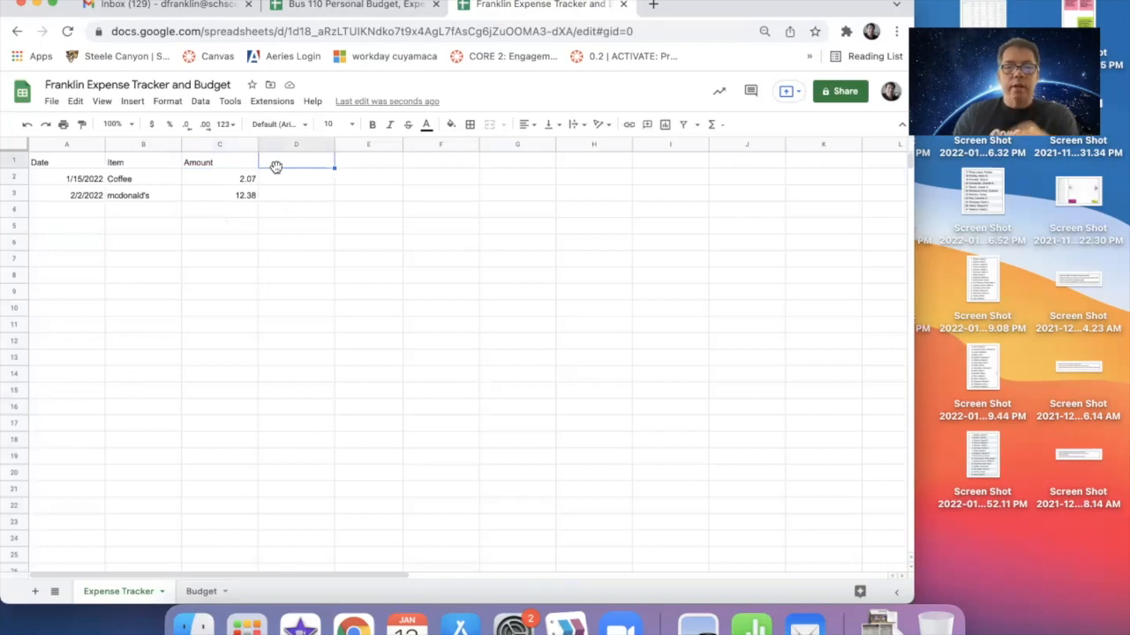
pyautogui.write('Category')
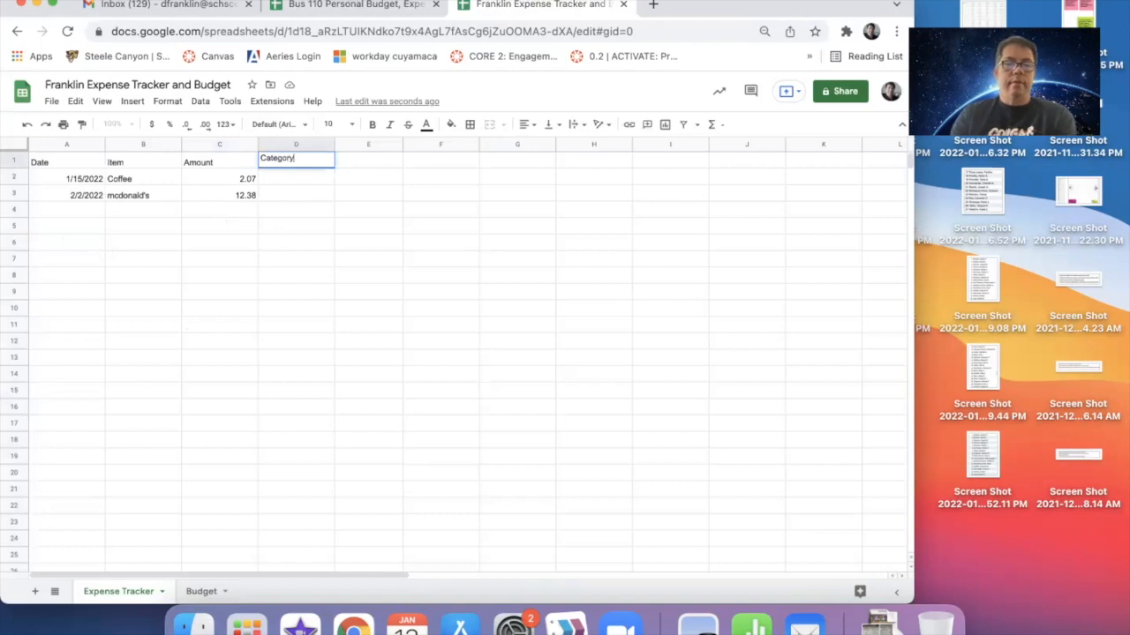
pyautogui.press('Return')
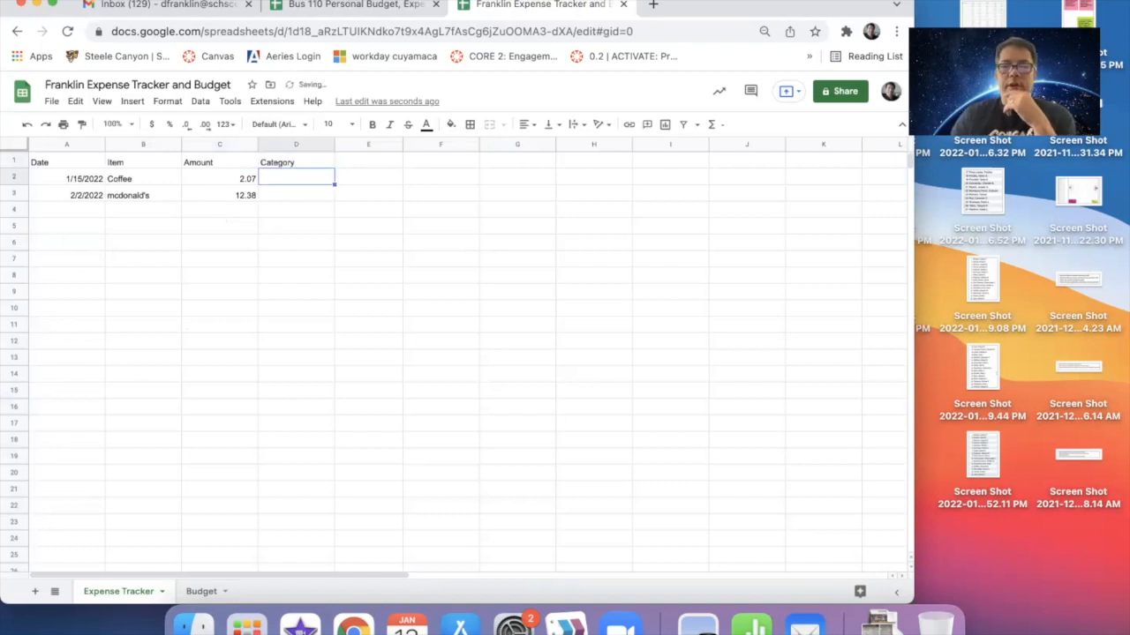
pyautogui.press('Down')
pyautogui.press('Down')
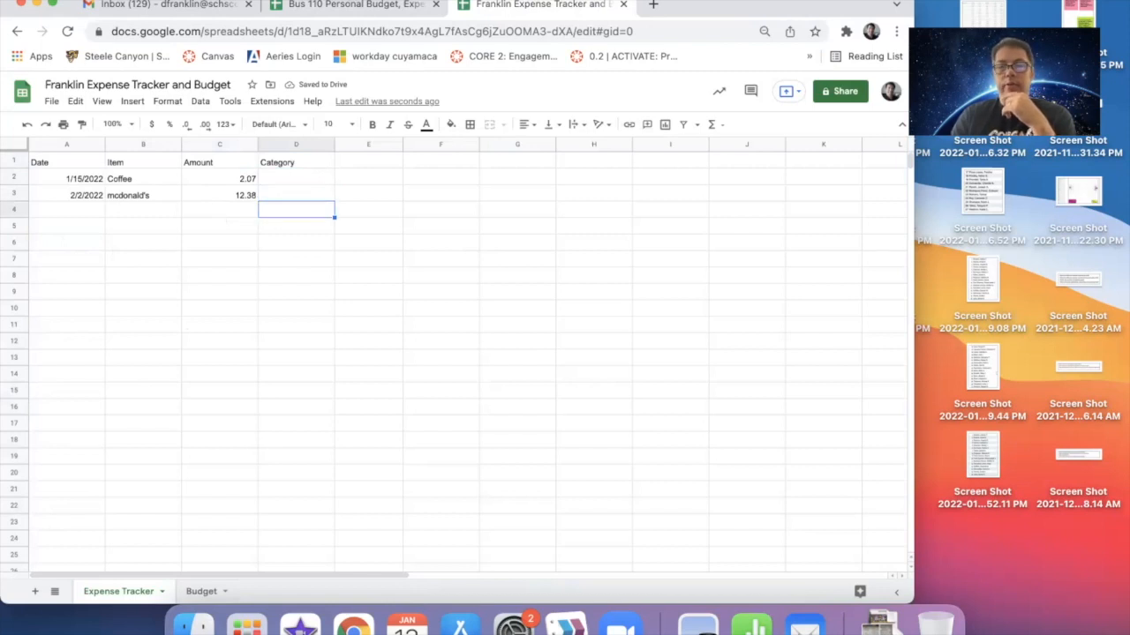
pyautogui.press('Down')
pyautogui.press('Down')
pyautogui.press('Down')
pyautogui.press('Down')
pyautogui.press('Down')
pyautogui.press('Down')
pyautogui.press('Down')
pyautogui.press('Down')
pyautogui.press('Down')
pyautogui.press('Down')
pyautogui.press('Down')
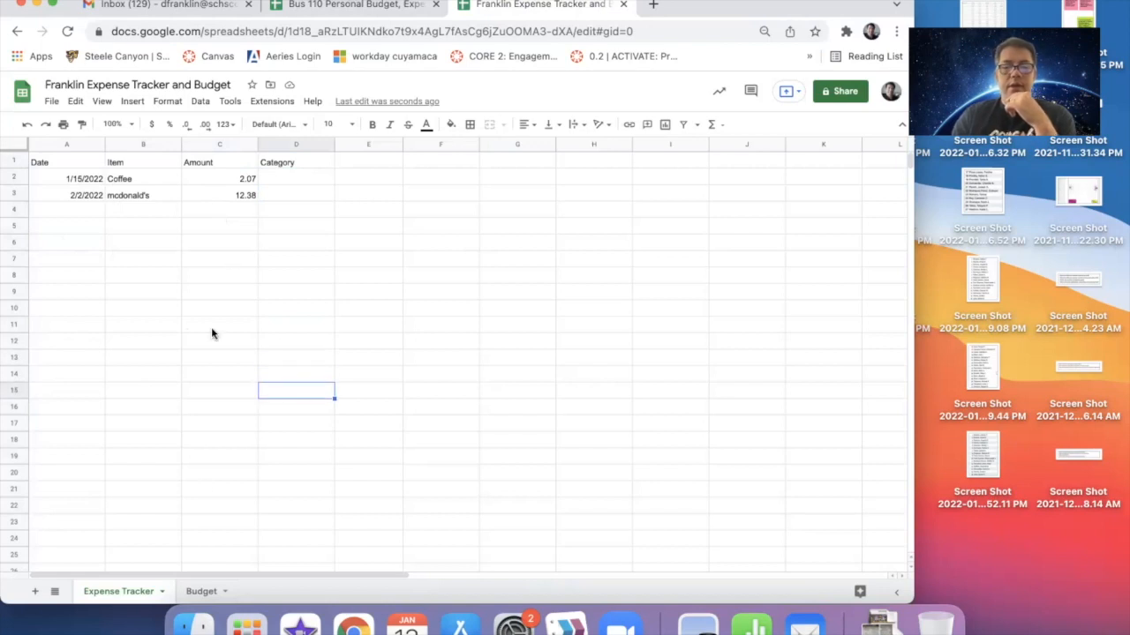
# Step: Add the column headings date, Item, Amount and Total in cells A1 to D1 of the Budget sheet
pyautogui.click(200, 592)
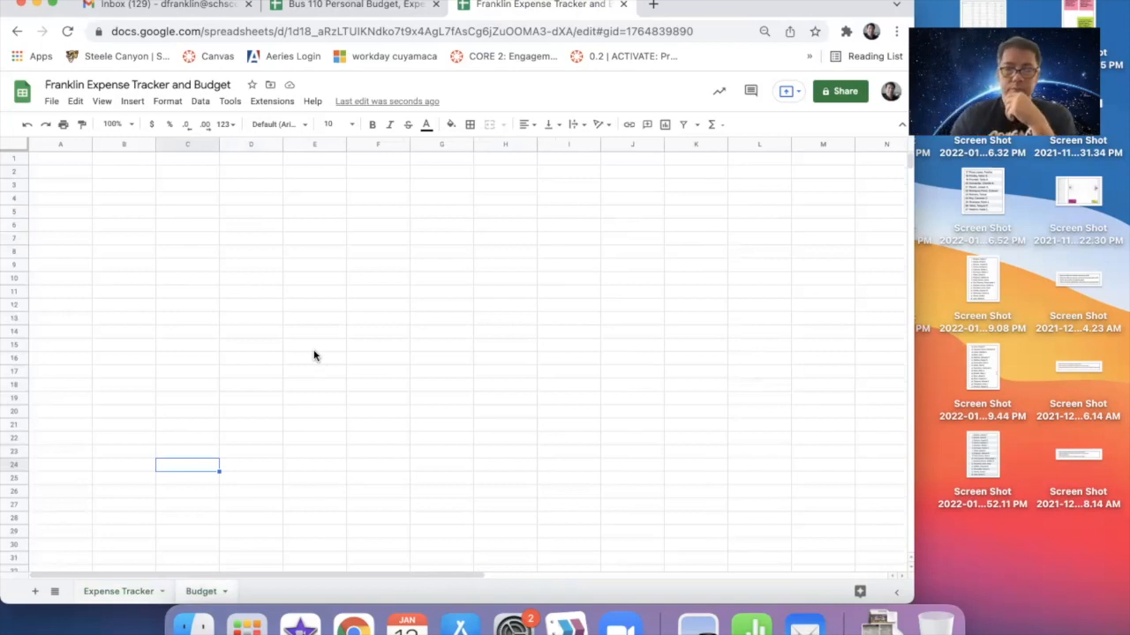
pyautogui.click(58, 161)
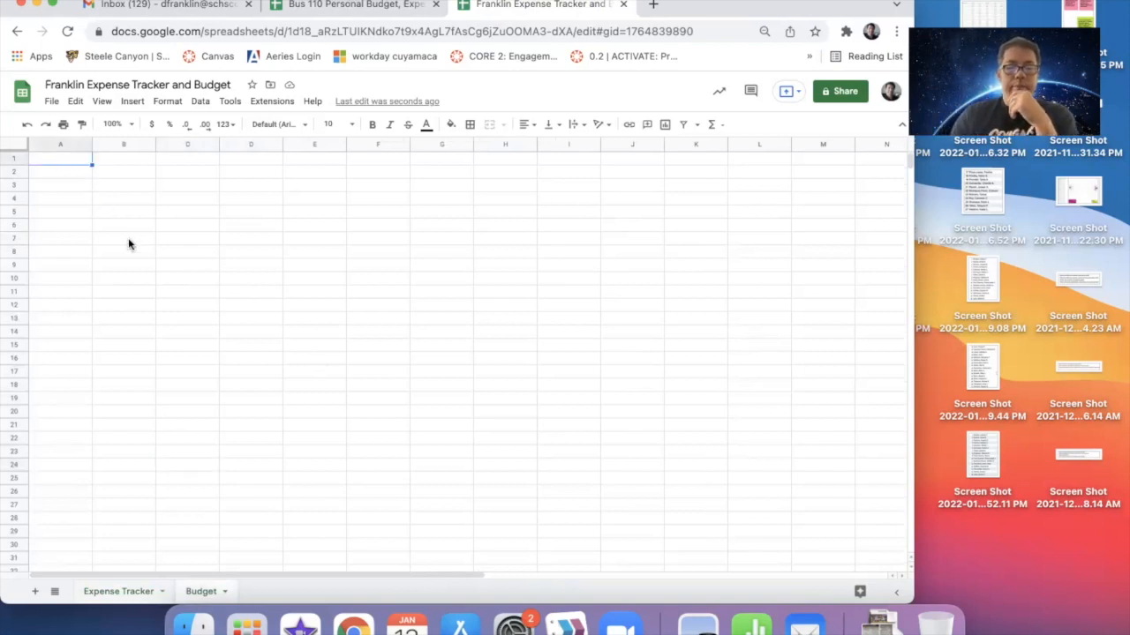
pyautogui.write('date')
pyautogui.press('Tab')
pyautogui.write('Item')
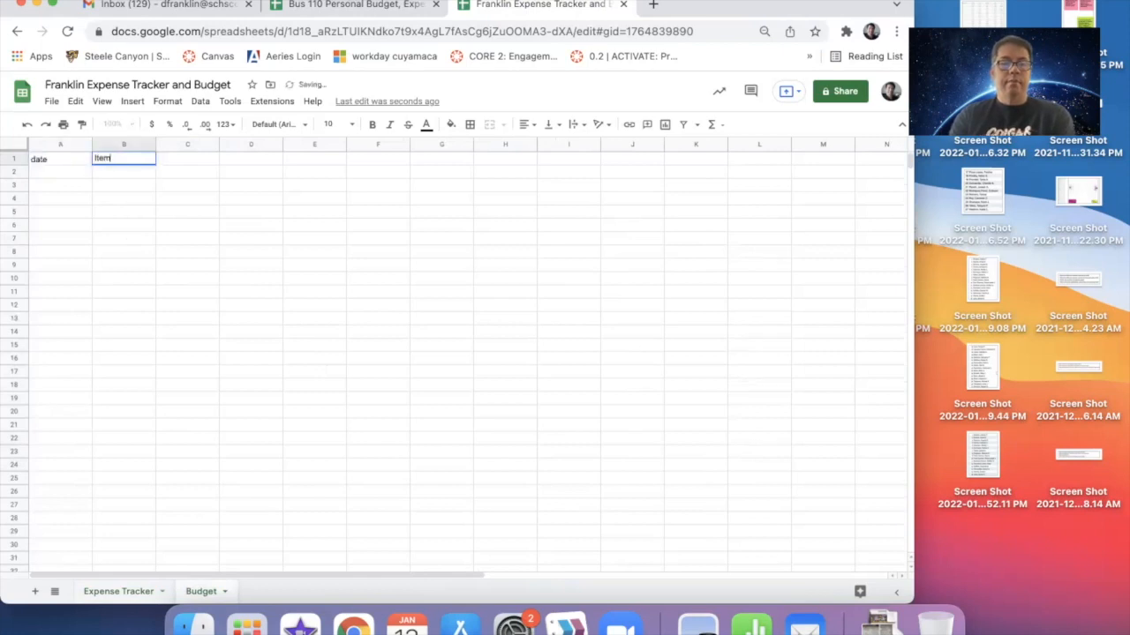
pyautogui.press('Tab')
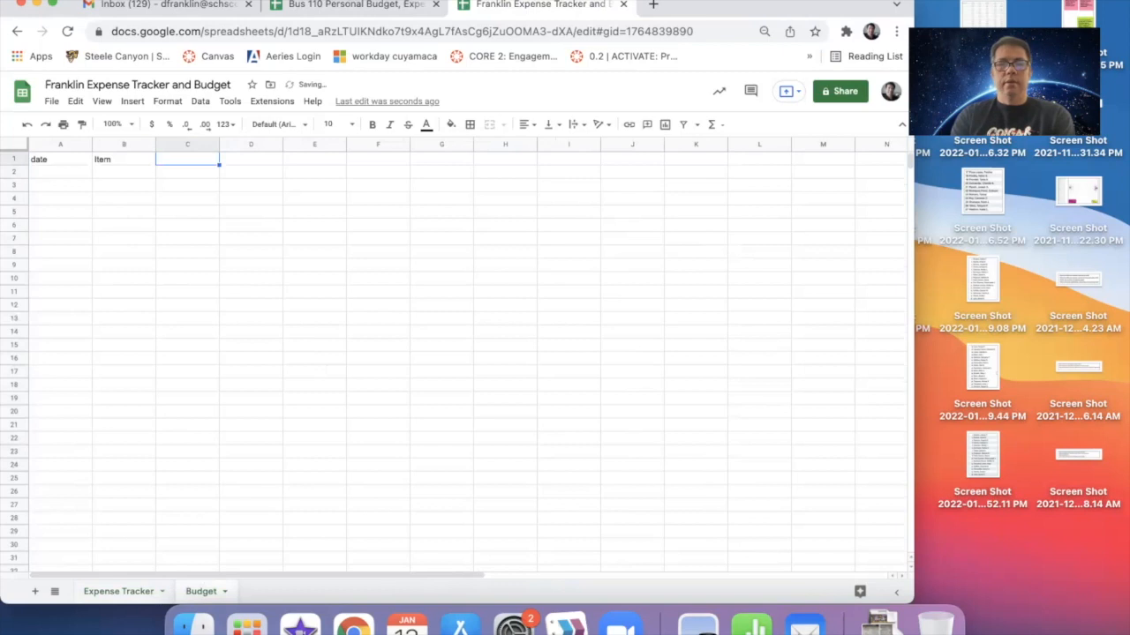
pyautogui.write('Amount')
pyautogui.press('Tab')
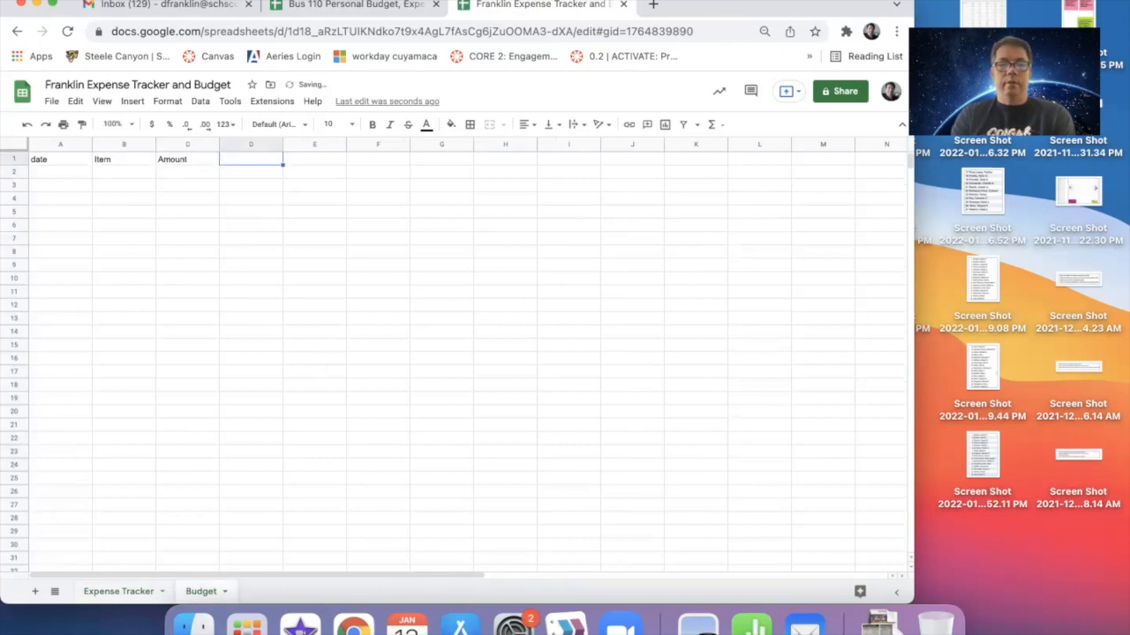
pyautogui.write('Total')
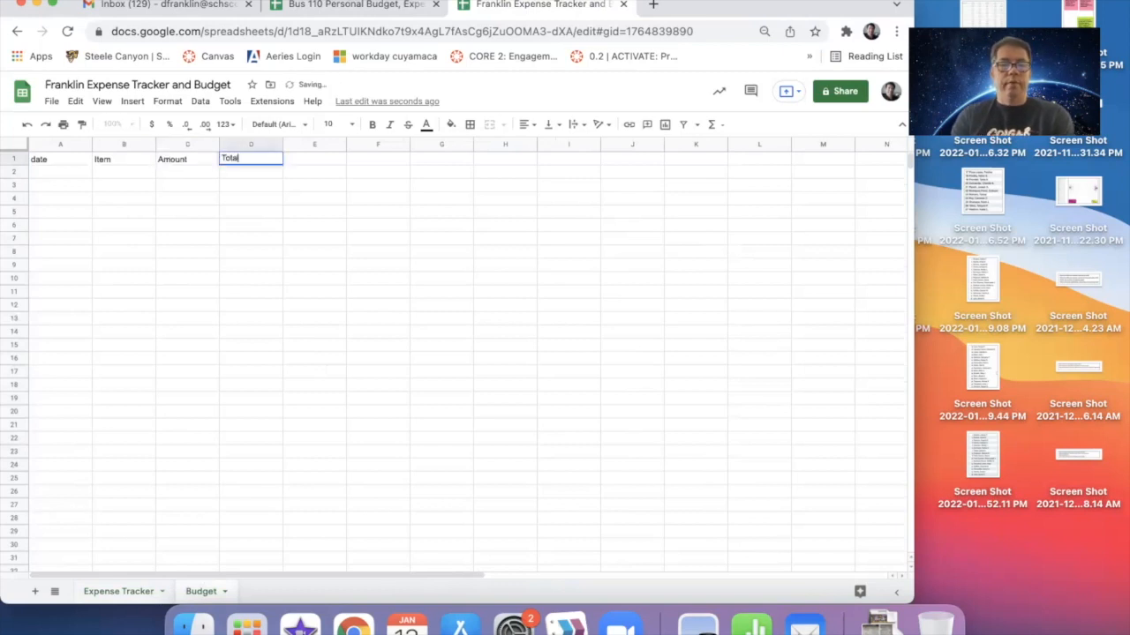
pyautogui.press('Return')
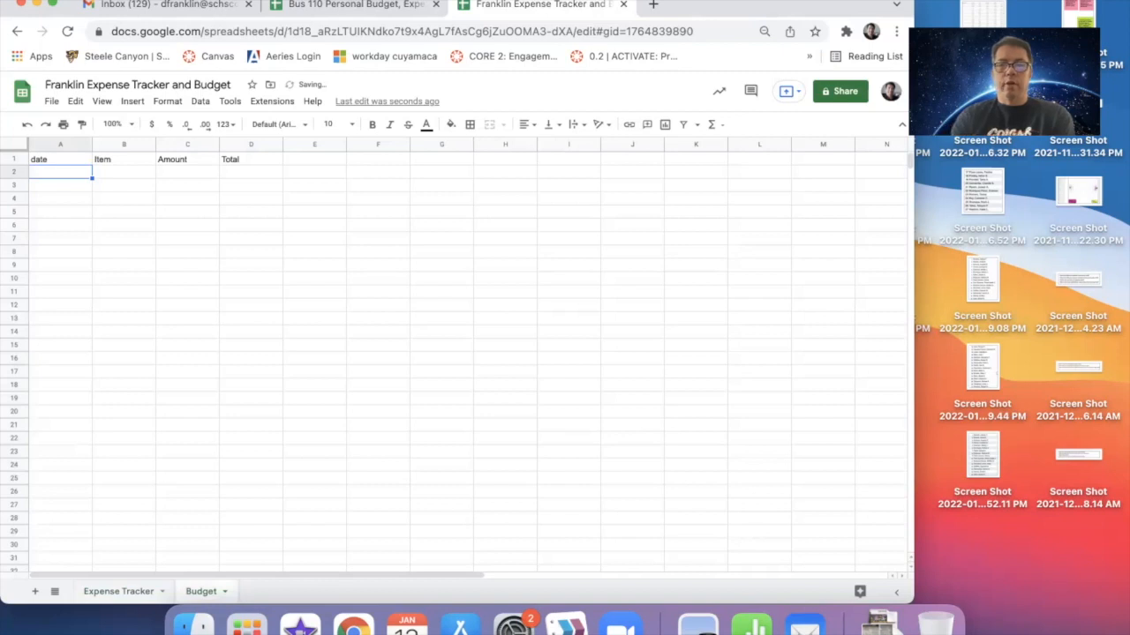
pyautogui.press('Right')
pyautogui.press('Right')
pyautogui.press('Right')
pyautogui.press('Right')
pyautogui.press('Right')
pyautogui.press('Right')
pyautogui.press('Right')
pyautogui.press('Up')
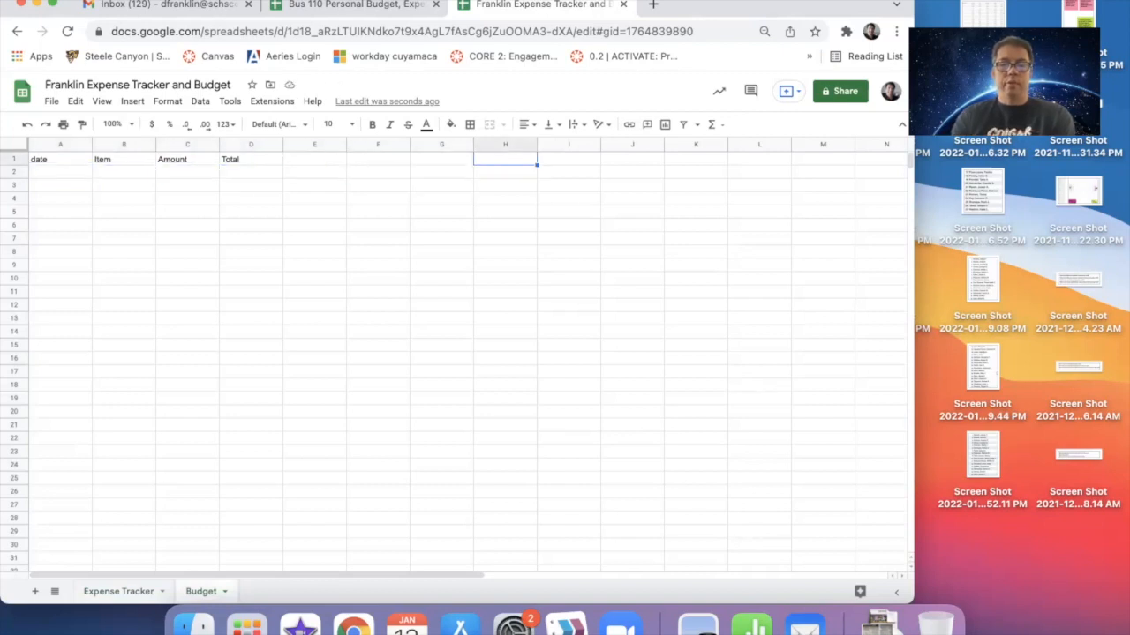
pyautogui.press('Down')
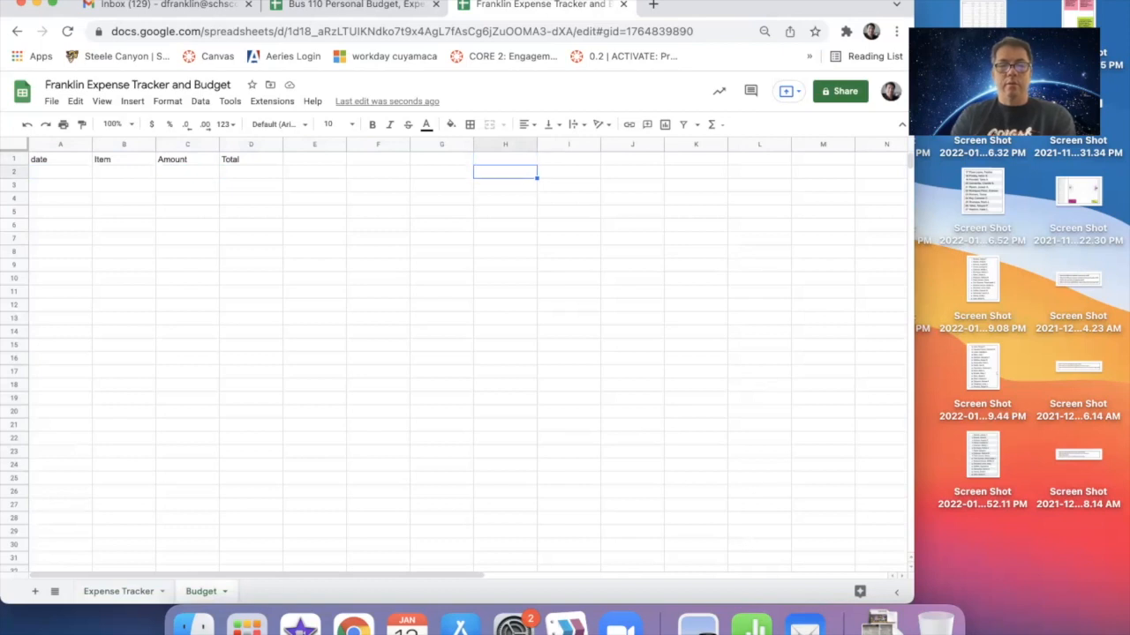
# Step: Insert one empty row above the heading row of the Budget sheet
pyautogui.click(14, 159)
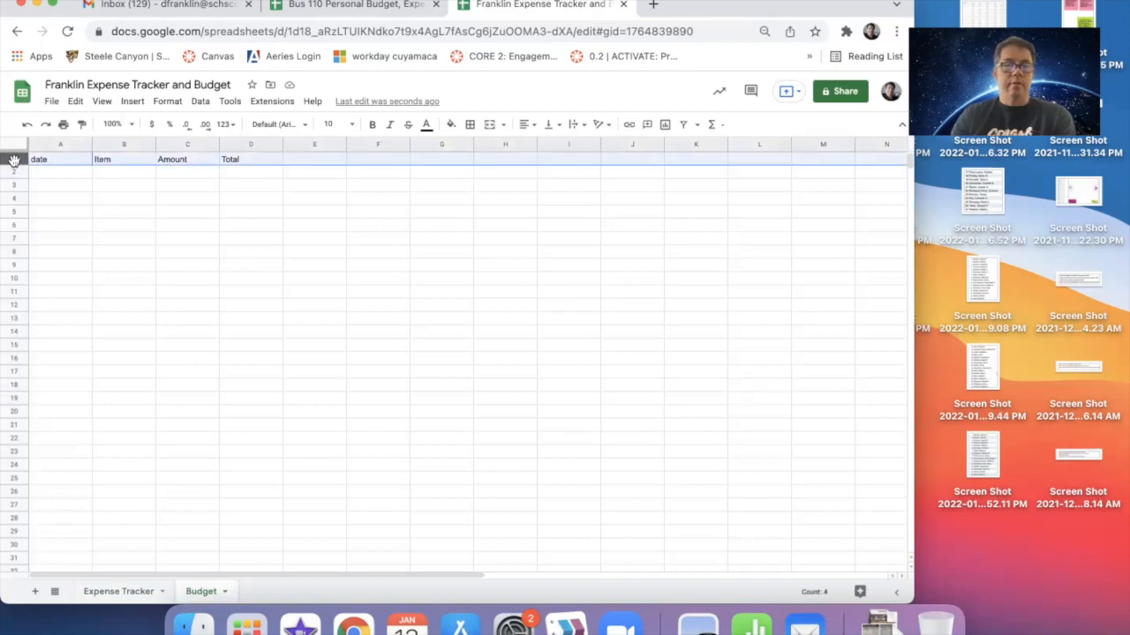
pyautogui.rightClick(14, 160)
pyautogui.click(12, 159)
pyautogui.rightClick(12, 159)
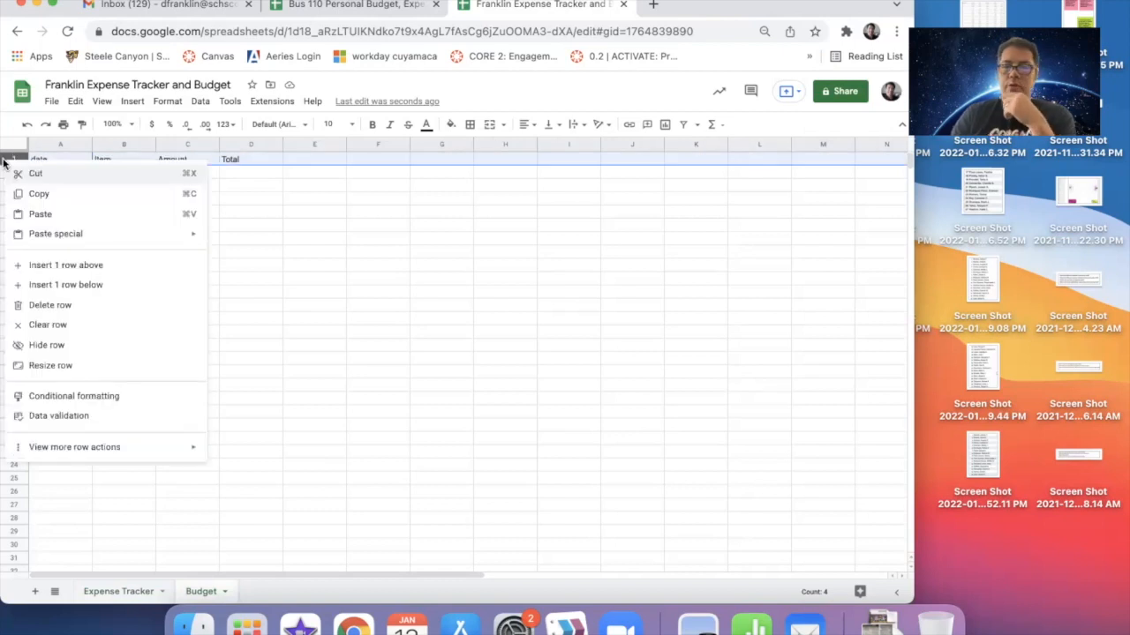
pyautogui.click(91, 268)
# Step: Merge cells A1 to D1 above the headings and enter the title Budget in the merged cell
pyautogui.click(114, 160)
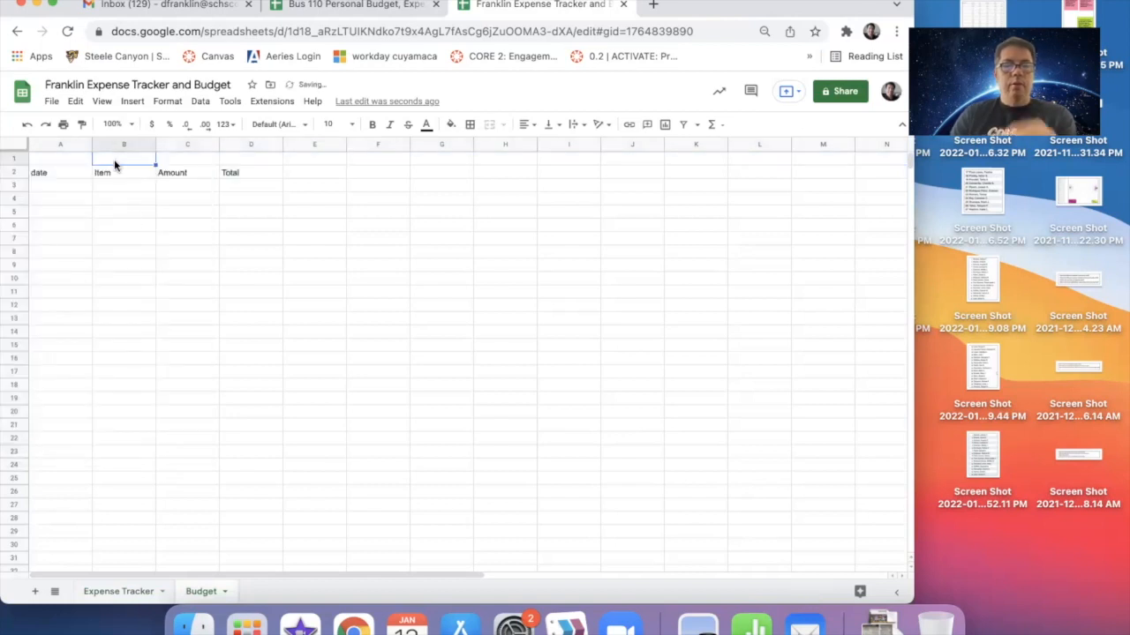
pyautogui.click(248, 159)
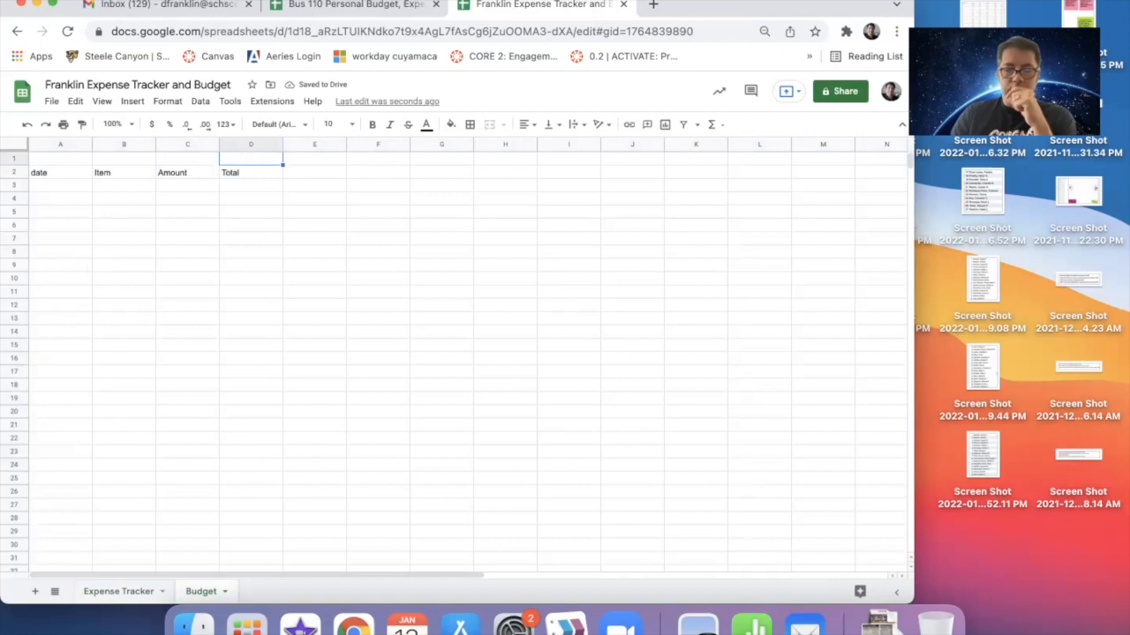
pyautogui.moveTo(248, 158); pyautogui.dragTo(61, 159)
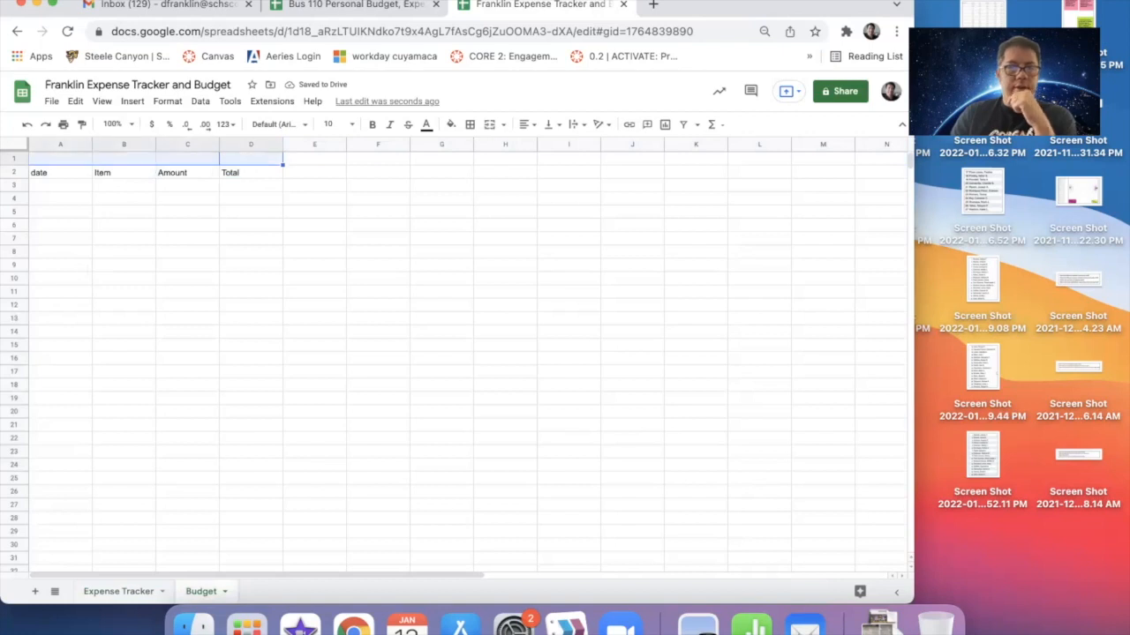
pyautogui.rightClick(225, 158)
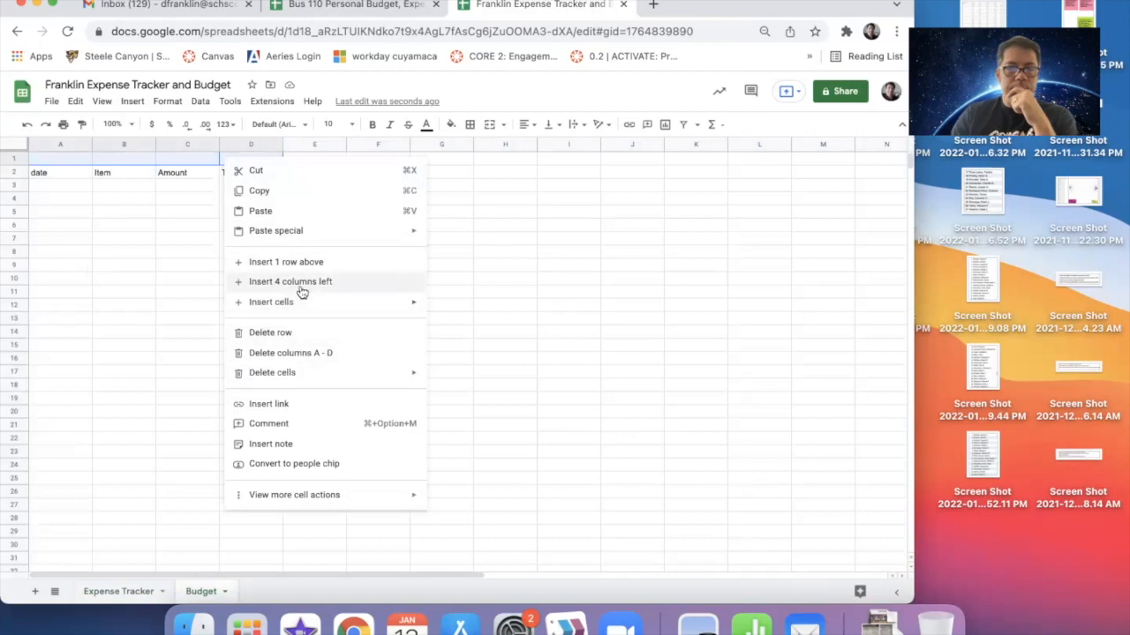
pyautogui.click(155, 103)
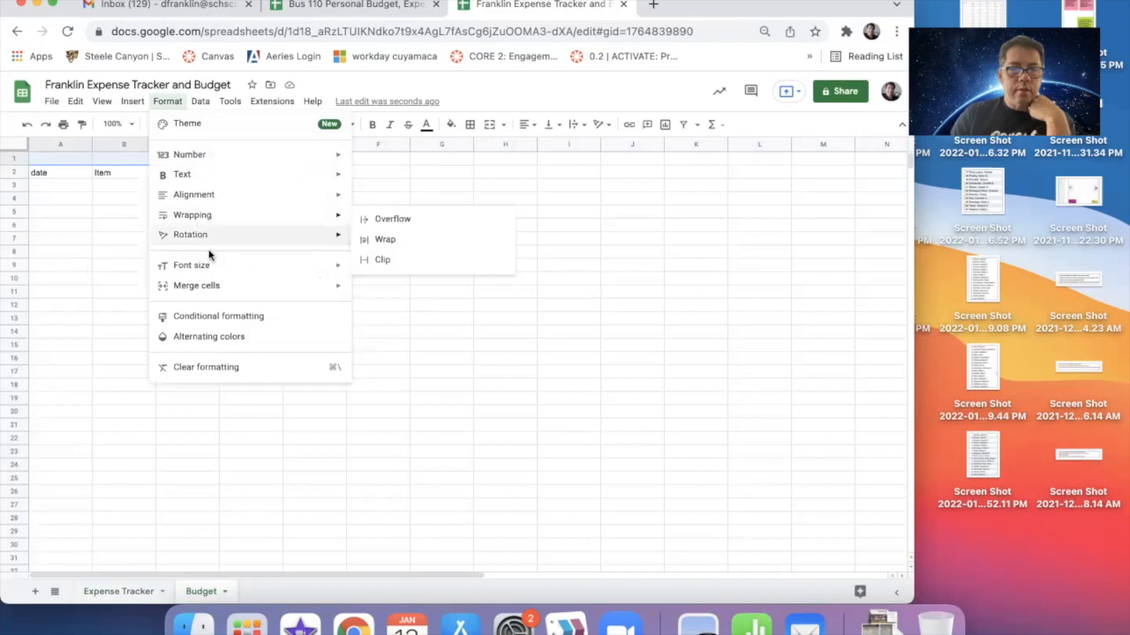
pyautogui.moveTo(226, 291)
pyautogui.click(391, 291)
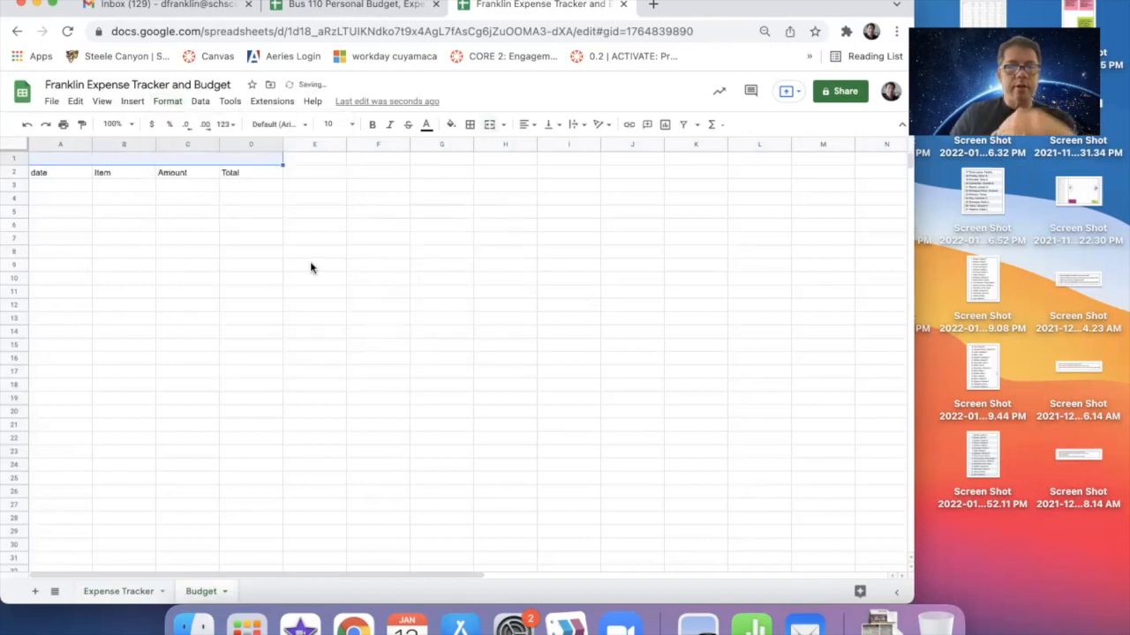
pyautogui.write('Budget')
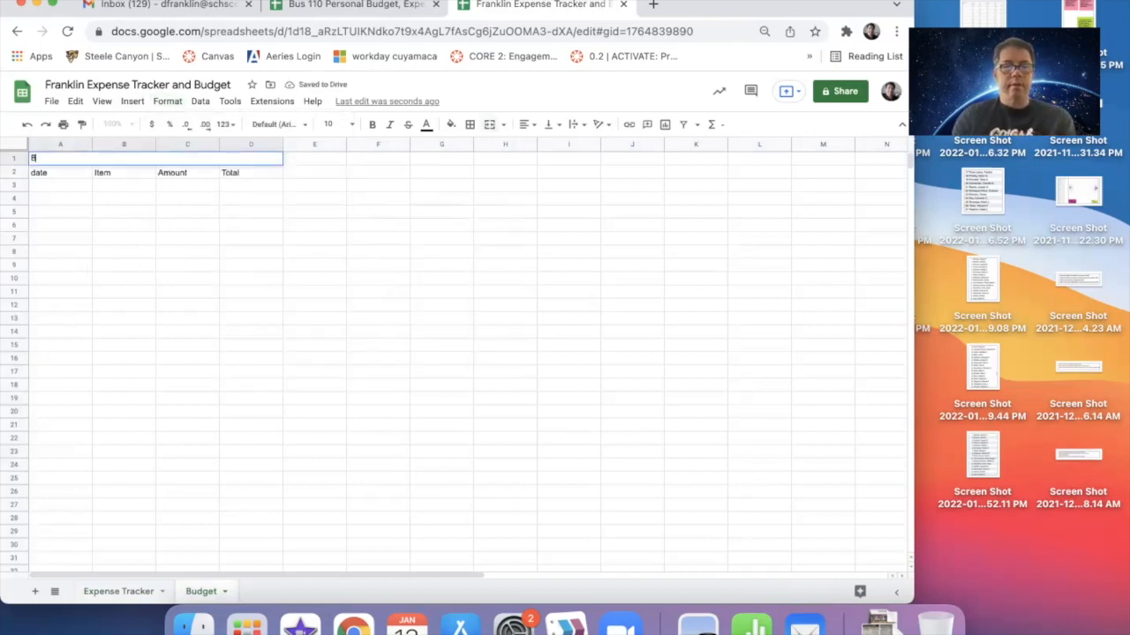
pyautogui.press('Return')
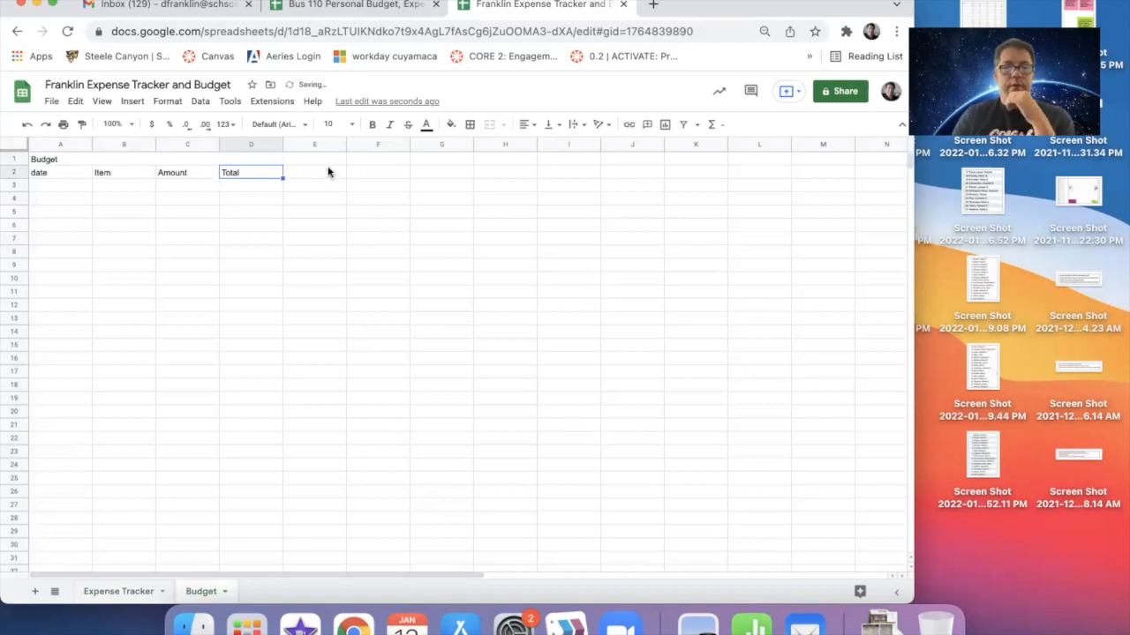
# Step: Merge cells G1 to J1 on the Budget sheet into one title cell
pyautogui.click(450, 164)
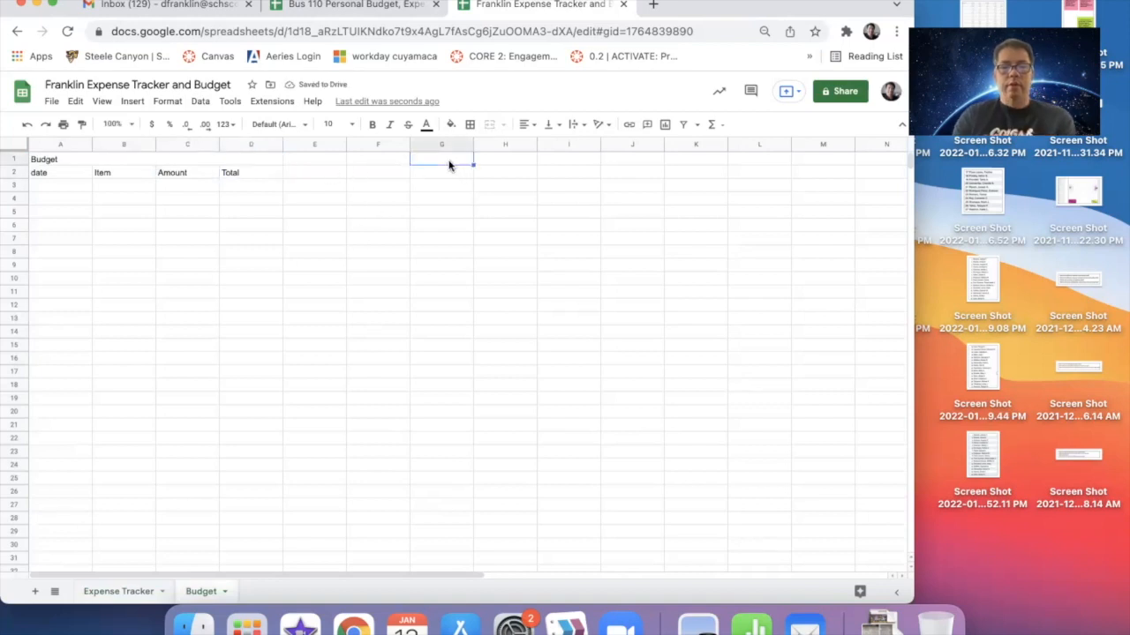
pyautogui.hotkey('shift', 'Right')
pyautogui.hotkey('shift', 'Right')
pyautogui.hotkey('shift', 'Right')
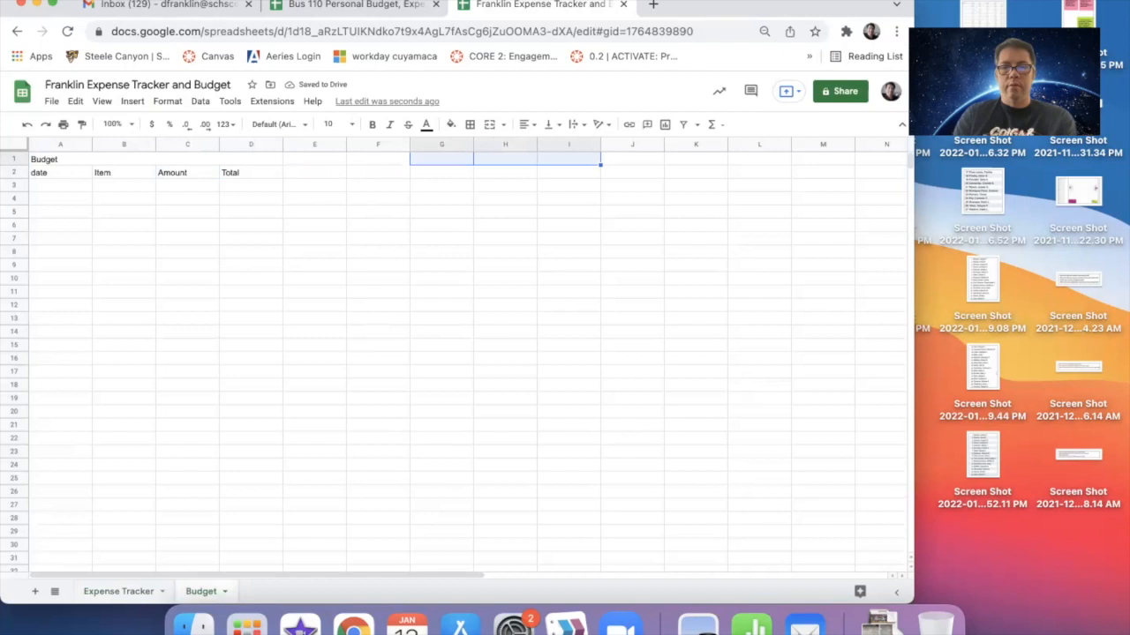
pyautogui.click(162, 104)
pyautogui.moveTo(212, 286)
pyautogui.click(385, 292)
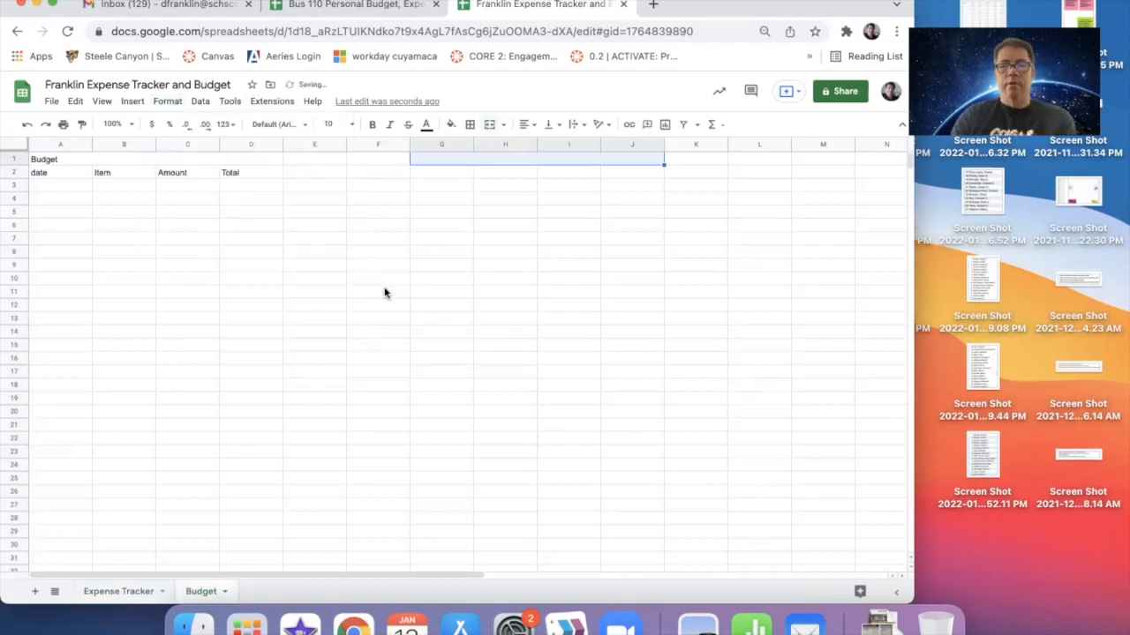
# Step: Enter the title Ledger in the merged cell starting at G1
pyautogui.write('Expen')
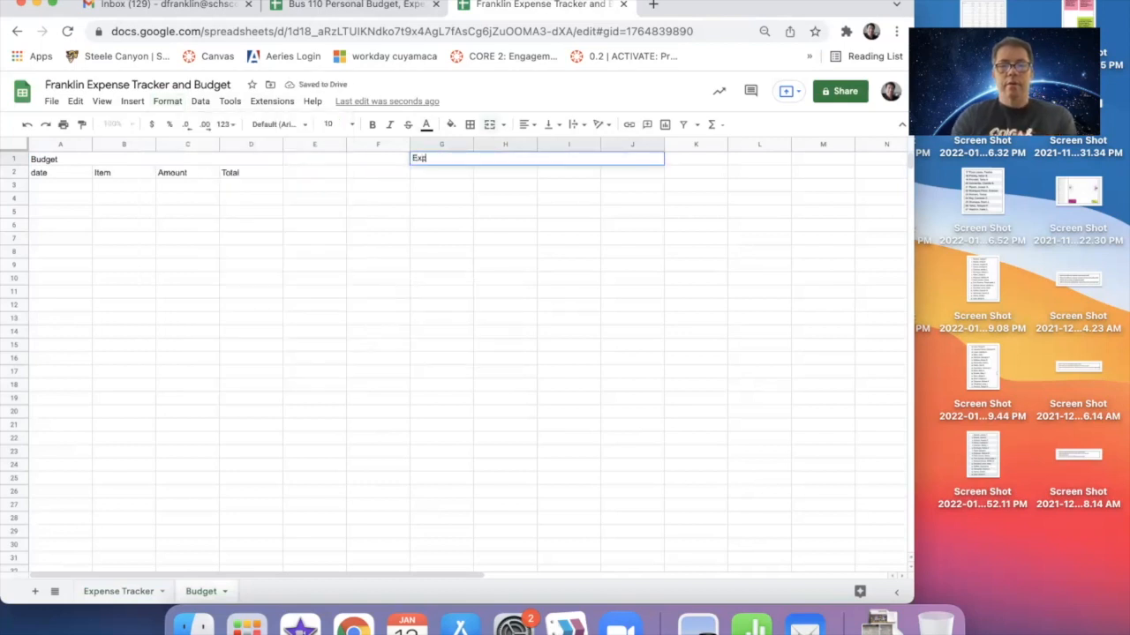
pyautogui.press('BackSpace')
pyautogui.press('BackSpace')
pyautogui.press('BackSpace')
pyautogui.press('BackSpace')
pyautogui.press('BackSpace')
pyautogui.write('Ledger')
pyautogui.press('Return')
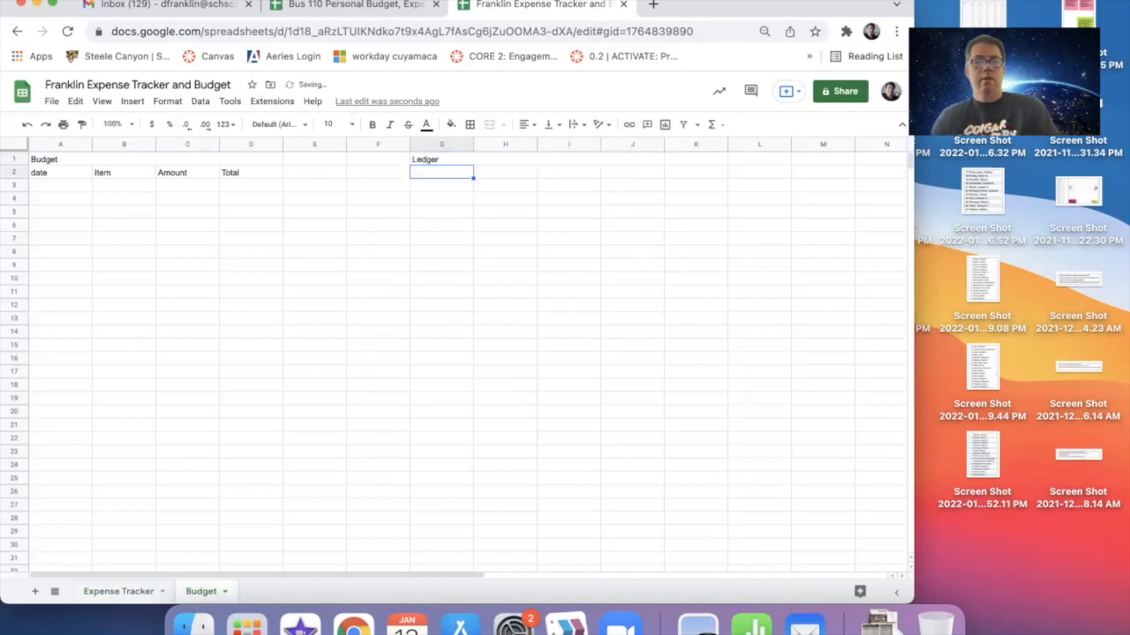
# Step: Add the column headings Date, Item, Amount and Total in cells G2 to J2 under the Ledger title
pyautogui.write('Date')
pyautogui.press('Tab')
pyautogui.write('Item')
pyautogui.press('Tab')
pyautogui.write('Amount')
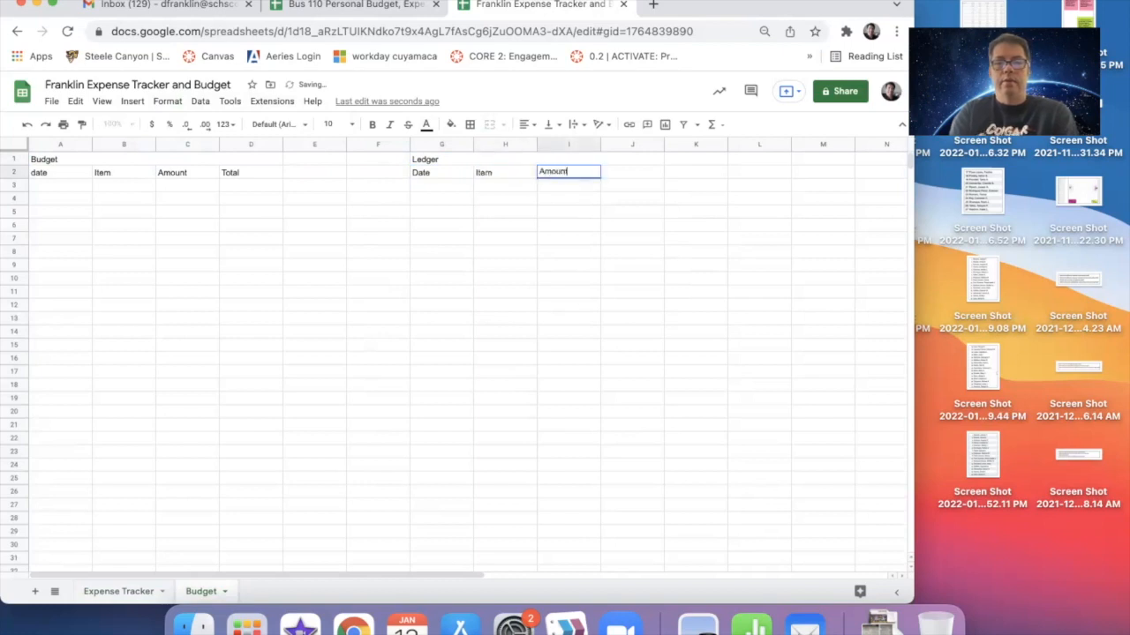
pyautogui.press('Tab')
pyautogui.write('Total')
pyautogui.press('Return')
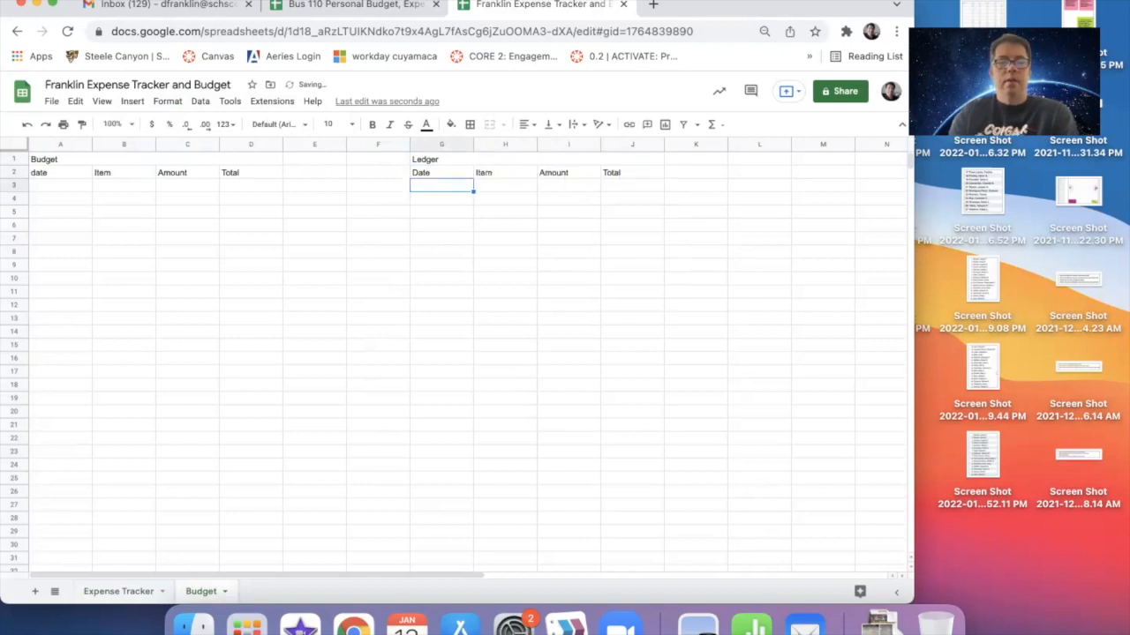
# Step: List Housing, Rent/Mortgage and HOA in cells B3 to B5 of the Budget's Item column
pyautogui.click(51, 191)
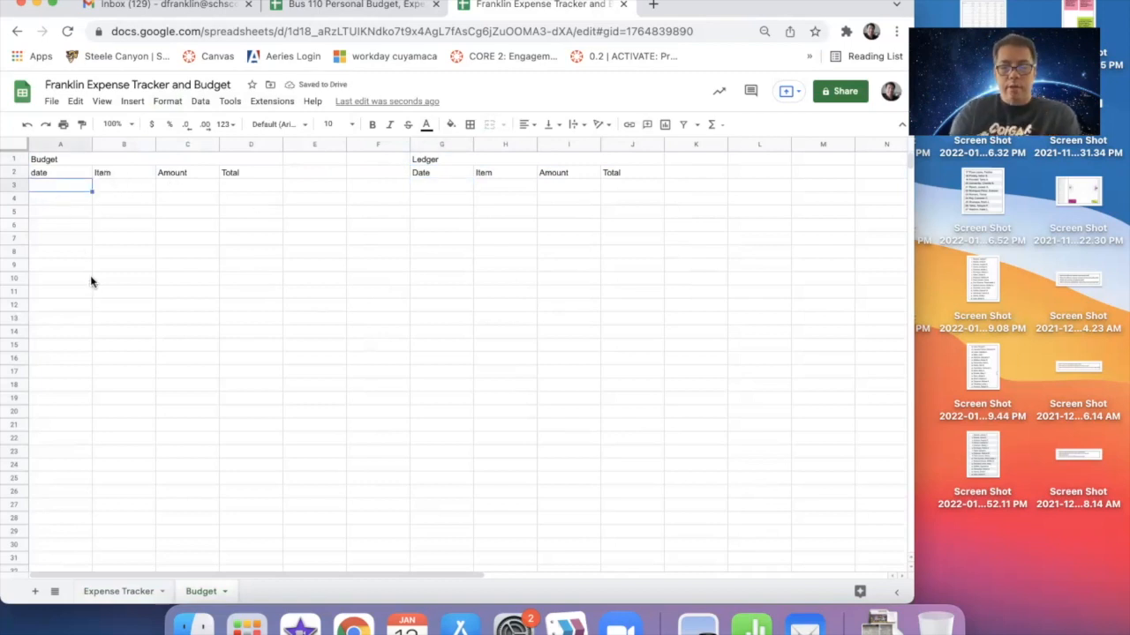
pyautogui.press('Tab')
pyautogui.press('Tab')
pyautogui.press('Left')
pyautogui.write('H')
pyautogui.write('ouse')
pyautogui.write('ing')
pyautogui.press('Return')
pyautogui.write('Rent/Mortgage')
pyautogui.press('Return')
pyautogui.write('HOA')
pyautogui.press('Return')
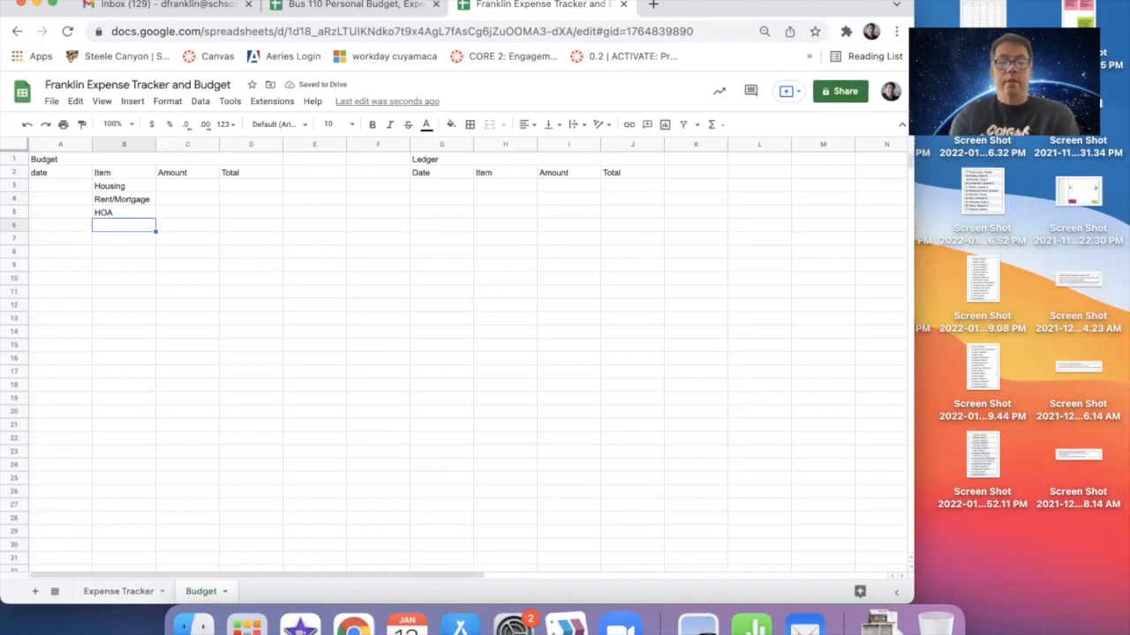
# Step: Add the item Home/Renter's Insurance in cell B6
pyautogui.write('Renter')
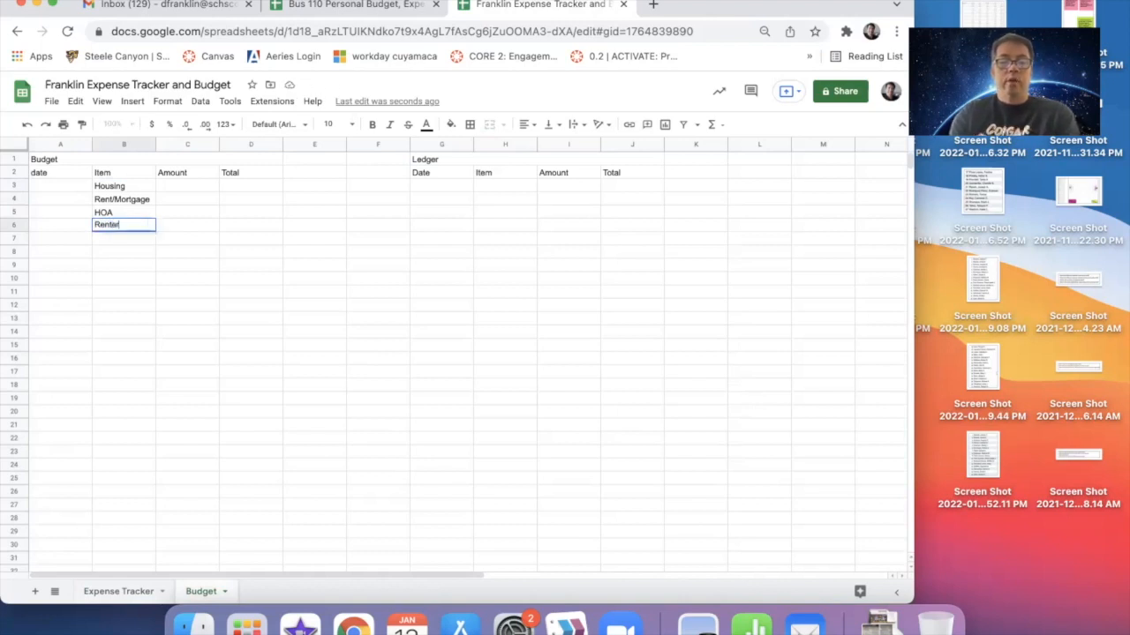
pyautogui.write("'s Ins")
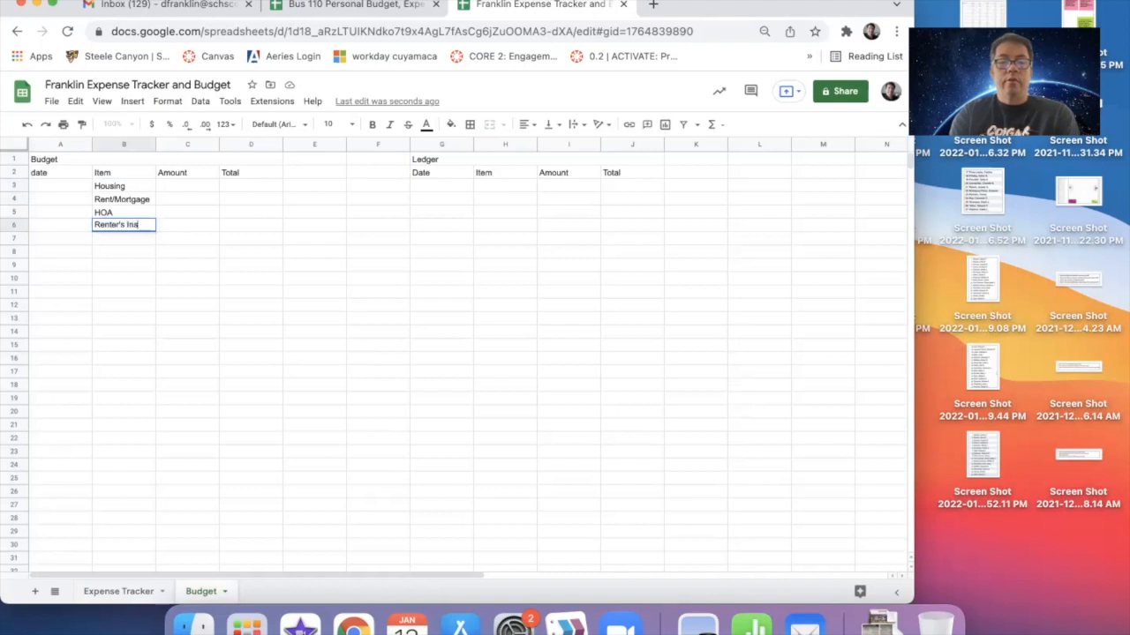
pyautogui.write('urance')
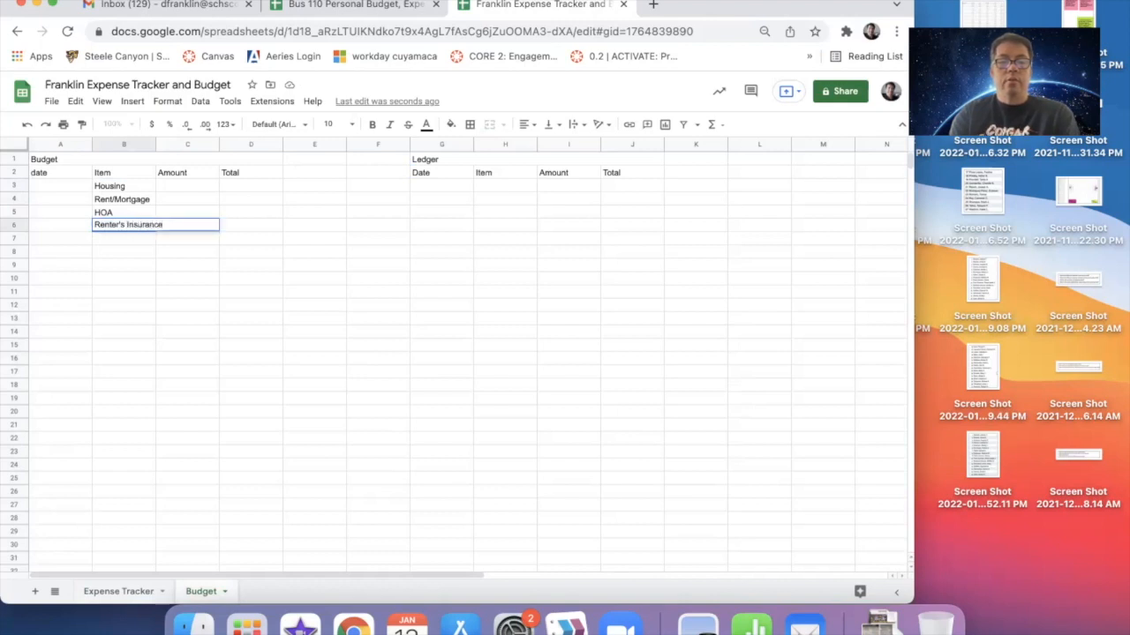
pyautogui.click(95, 224)
pyautogui.write('Home/')
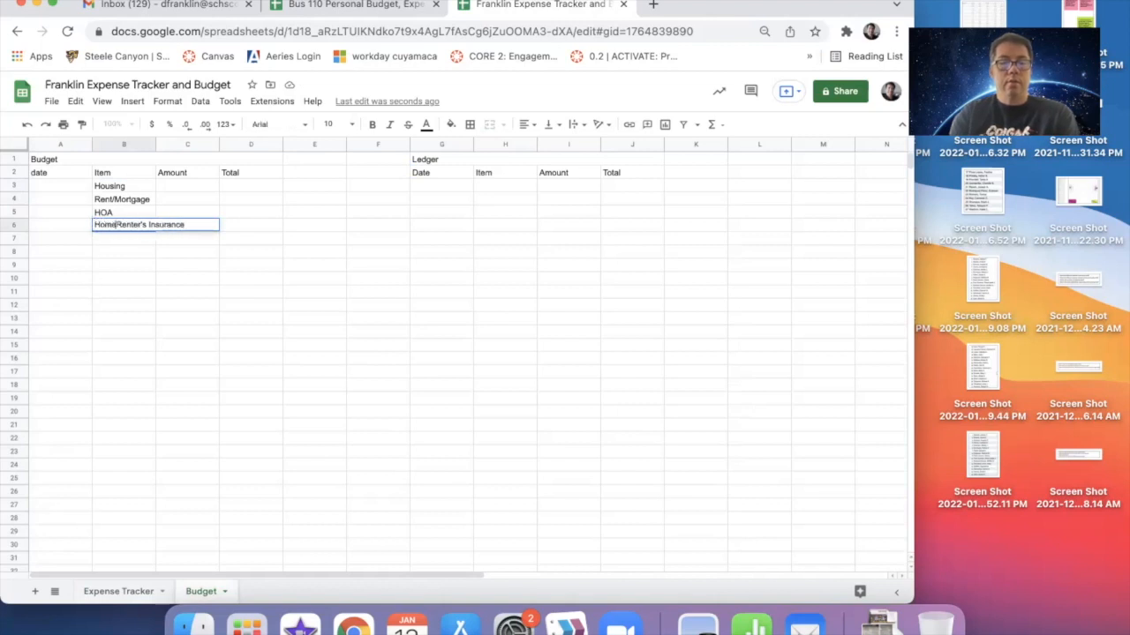
pyautogui.press('Return')
# Step: Enter the filler text al;kdfj in cell C6 and widen column B to give the long item name more room
pyautogui.click(126, 227)
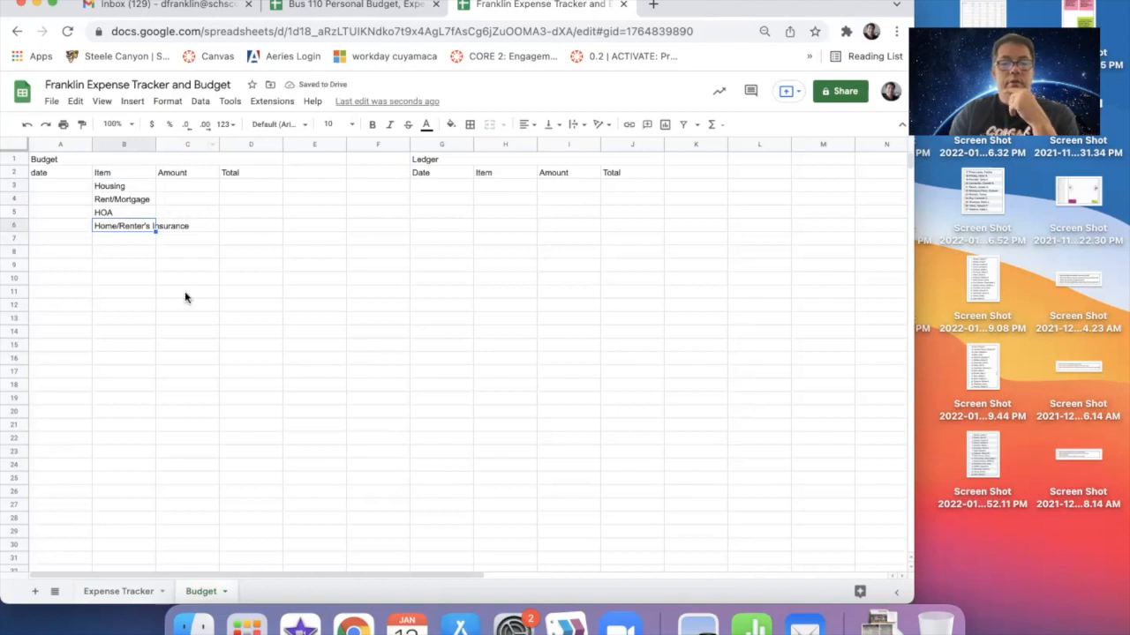
pyautogui.click(188, 227)
pyautogui.write('al;kdf')
pyautogui.press('Return')
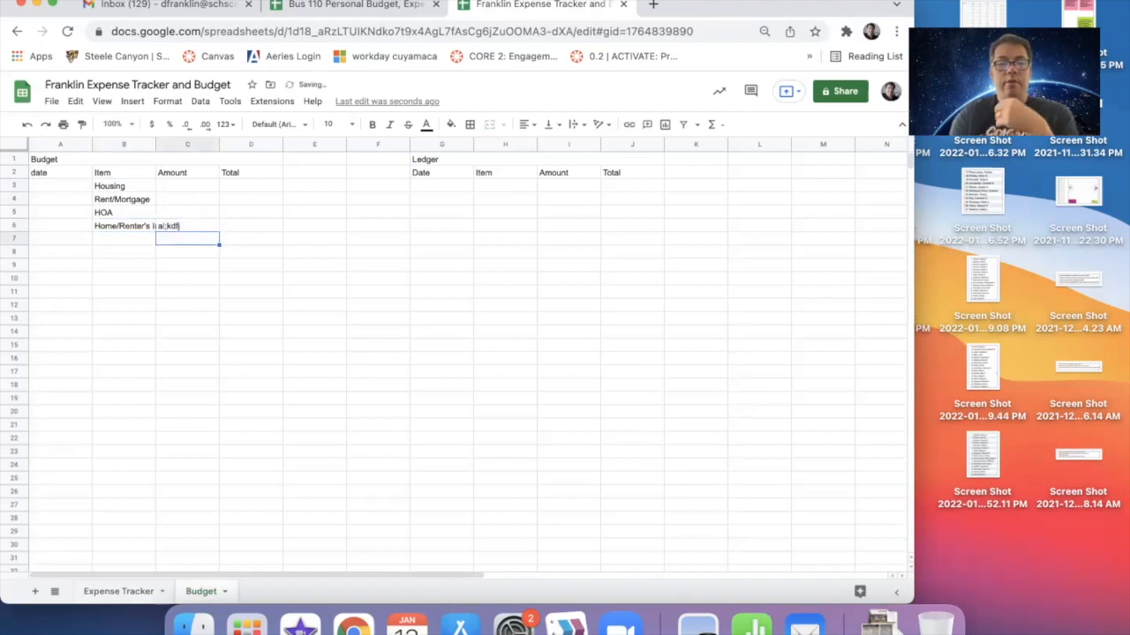
pyautogui.click(124, 144)
pyautogui.moveTo(156, 146); pyautogui.dragTo(185, 144)
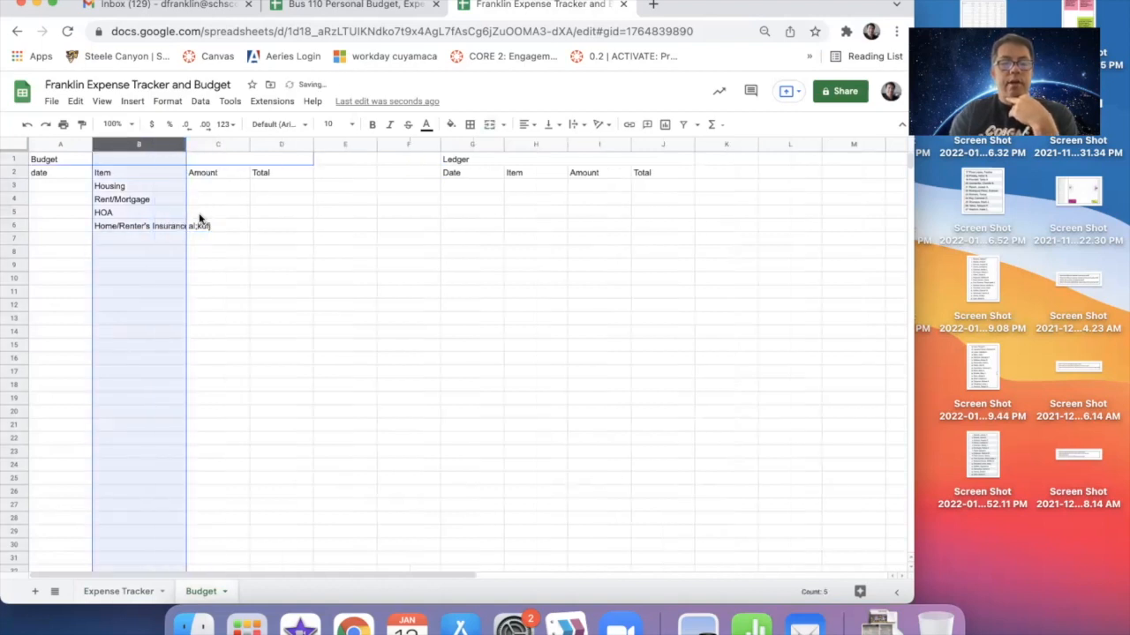
# Step: Widen column B until the full Home/Renter's Insurance name fits, and clear the filler text from cell C6
pyautogui.moveTo(186, 144); pyautogui.dragTo(196, 144)
pyautogui.click(162, 232)
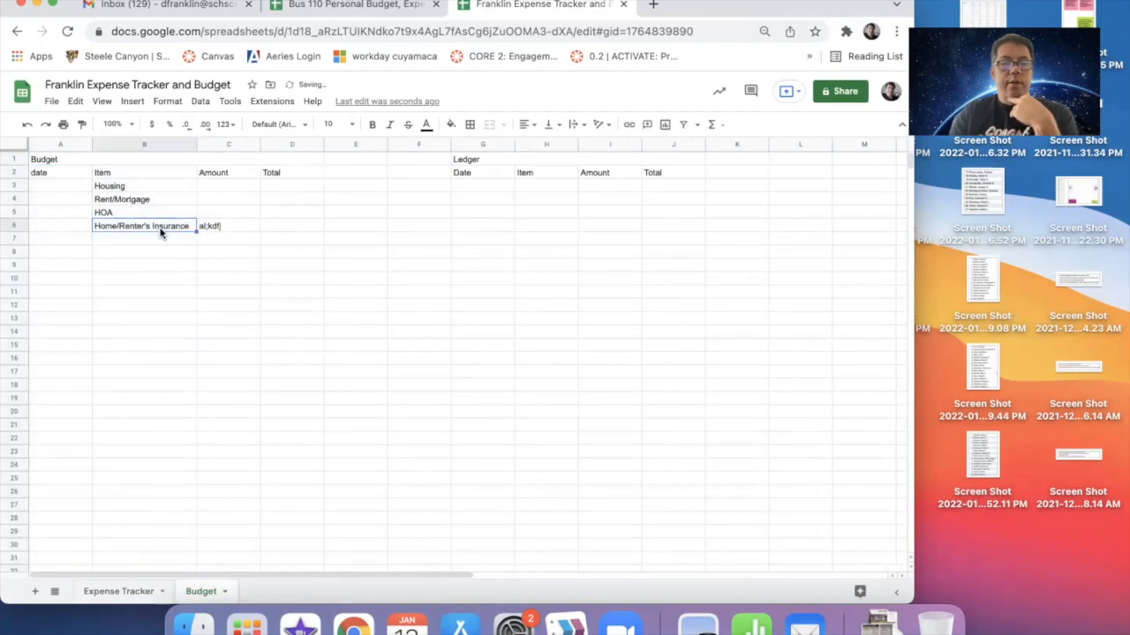
pyautogui.click(230, 227)
pyautogui.press('BackSpace')
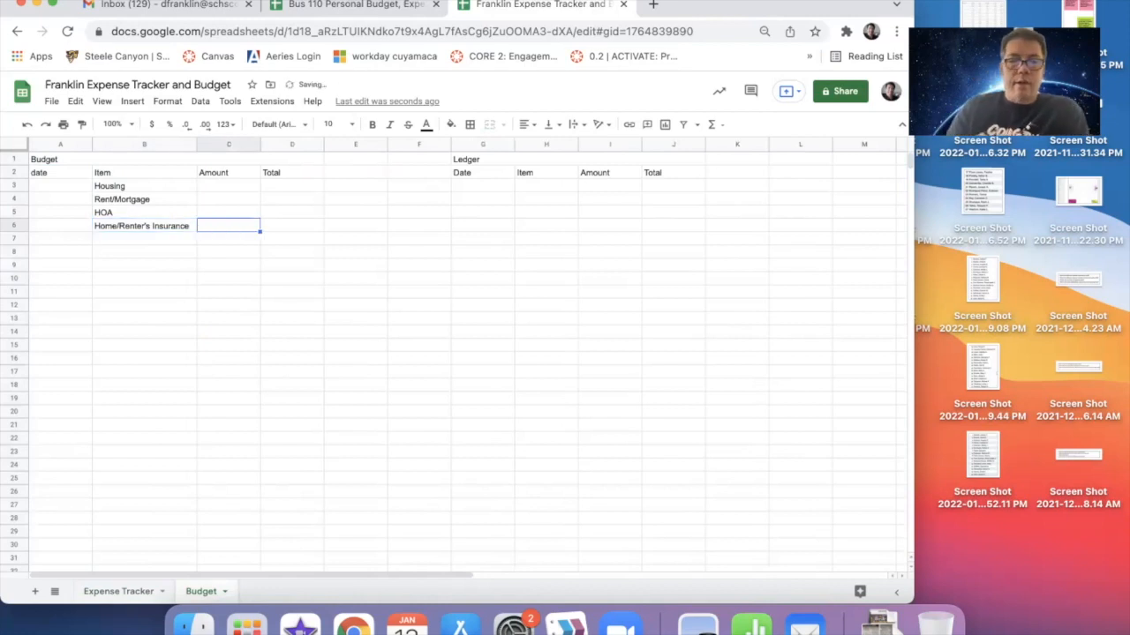
# Step: Turn on text wrapping for cell B6, narrow column B to test it, and widen the column to fit the name on one line
pyautogui.click(156, 225)
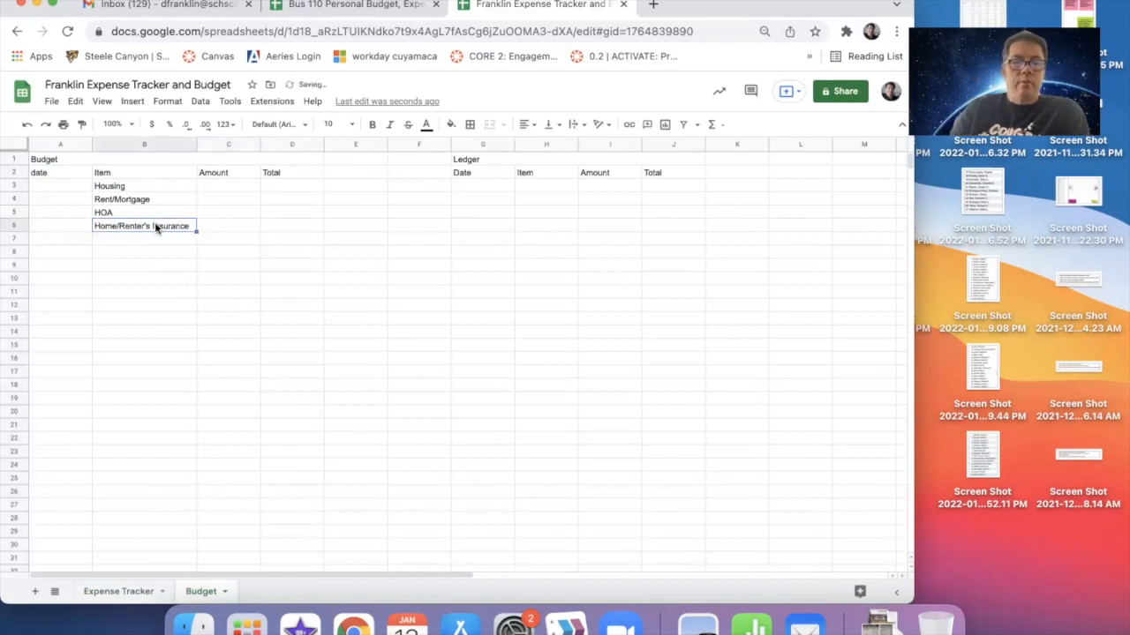
pyautogui.click(575, 124)
pyautogui.click(590, 147)
pyautogui.moveTo(196, 145); pyautogui.dragTo(175, 145)
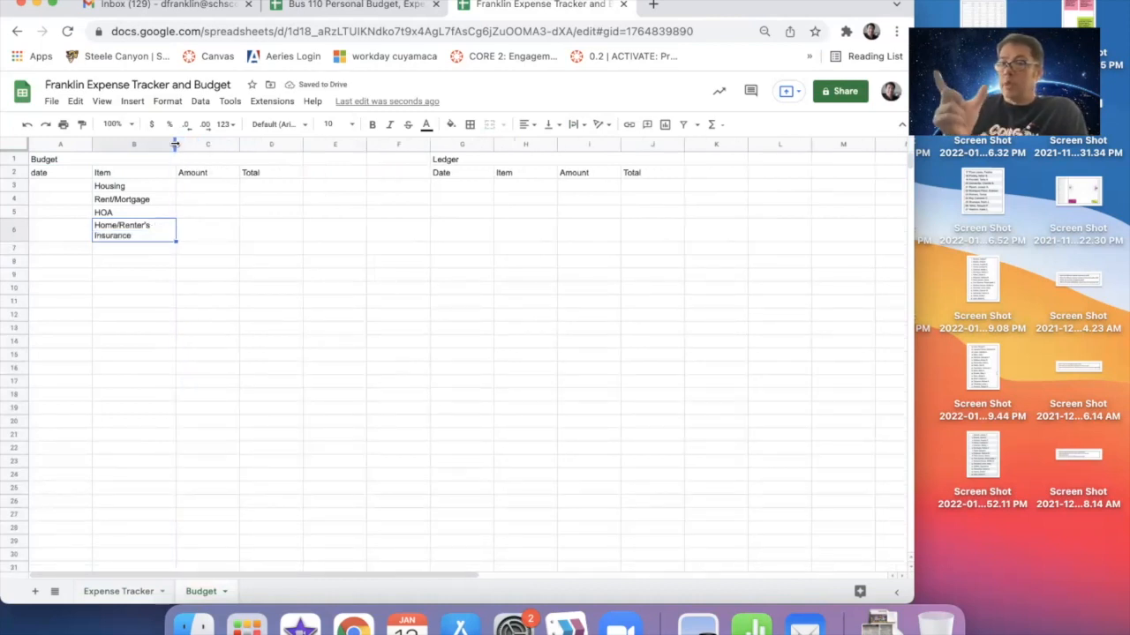
pyautogui.moveTo(175, 143); pyautogui.dragTo(198, 143)
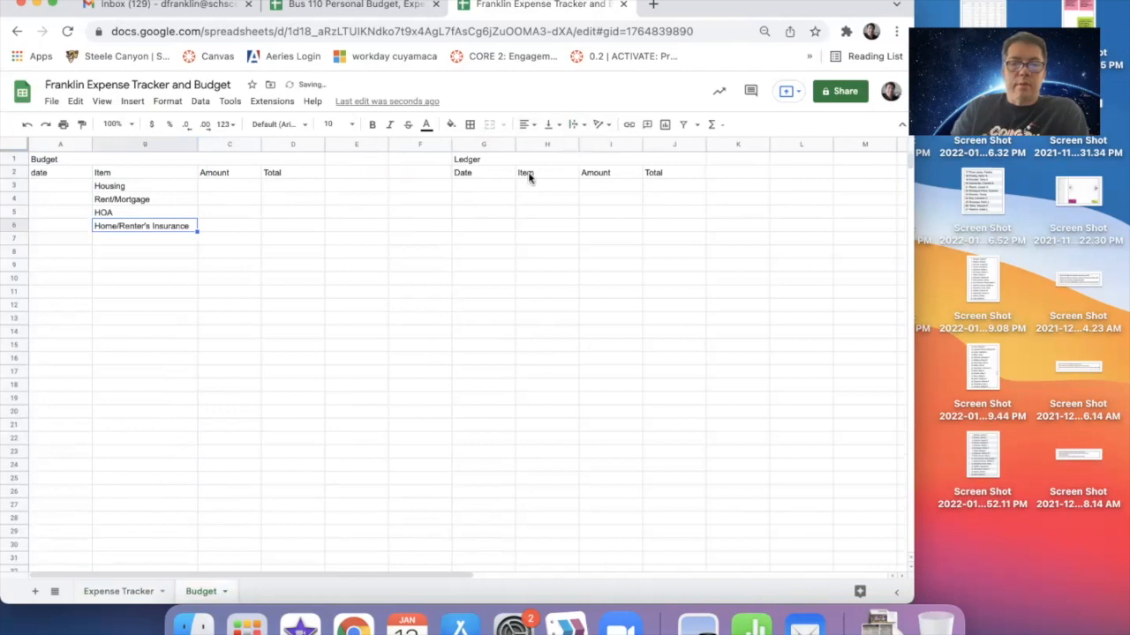
# Step: Enter $1300 as the Rent/Mortgage amount in cell C4
pyautogui.click(225, 226)
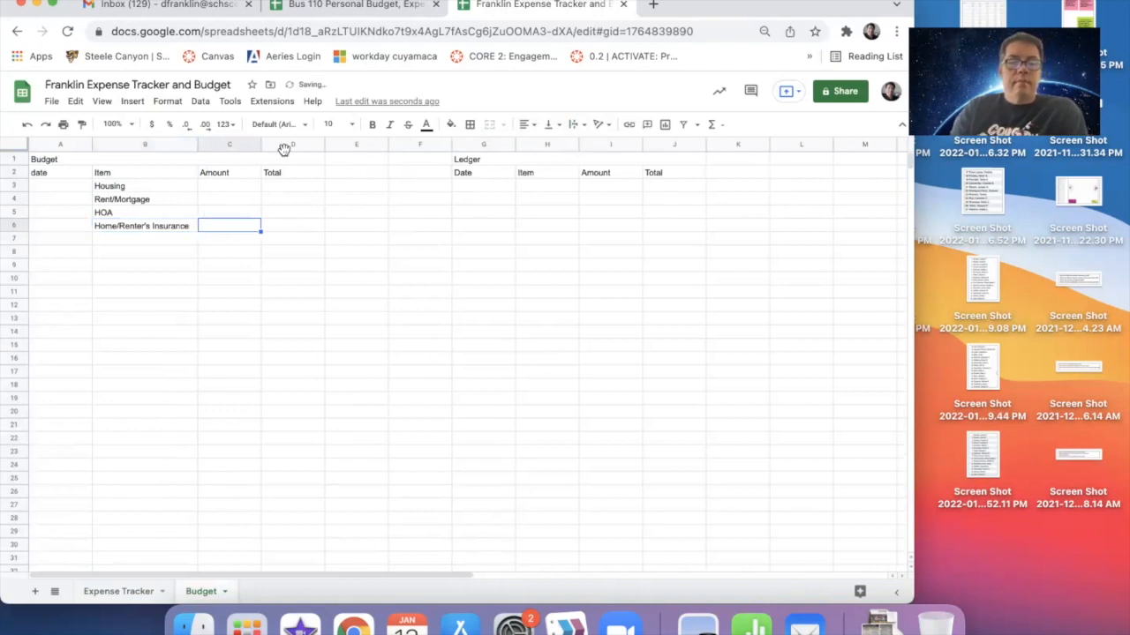
pyautogui.click(226, 186)
pyautogui.press('Down')
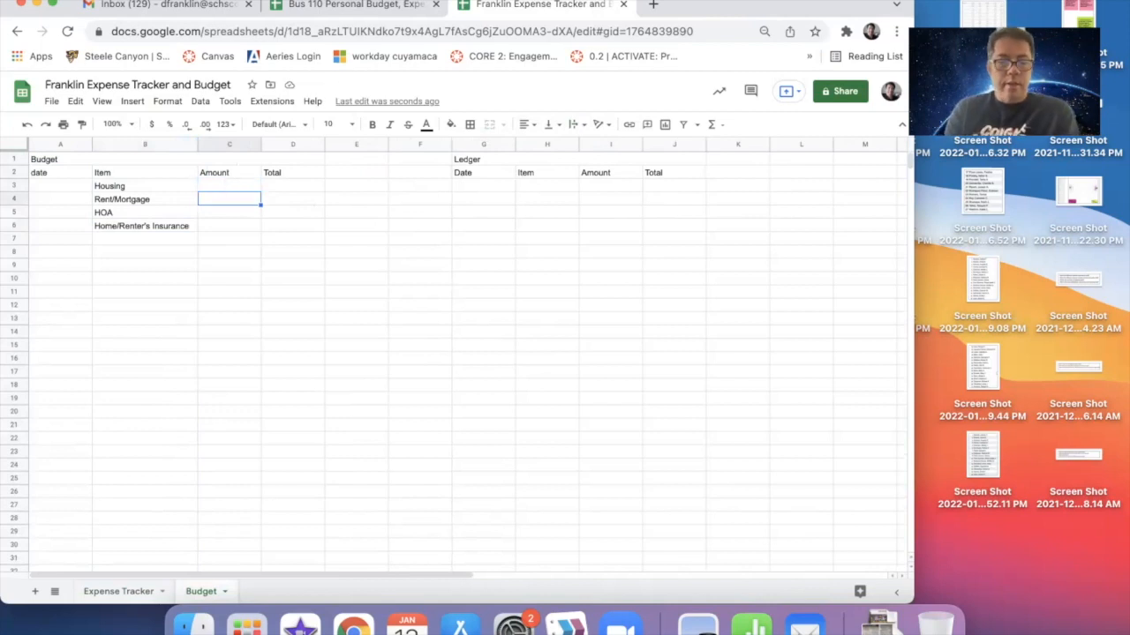
pyautogui.write('$1300')
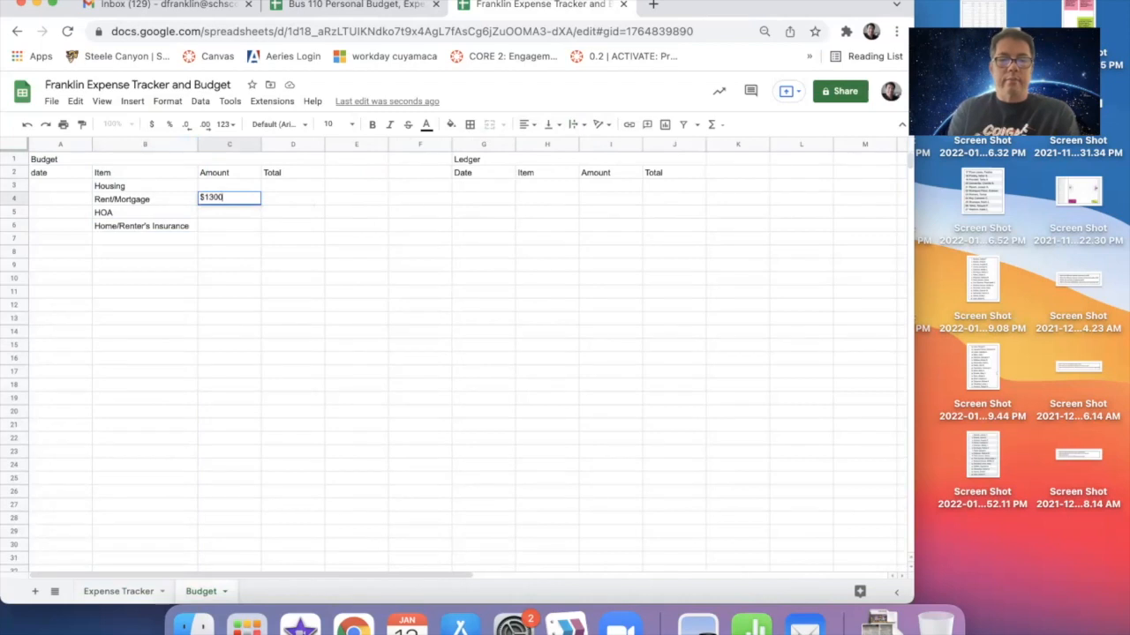
pyautogui.press('Tab')
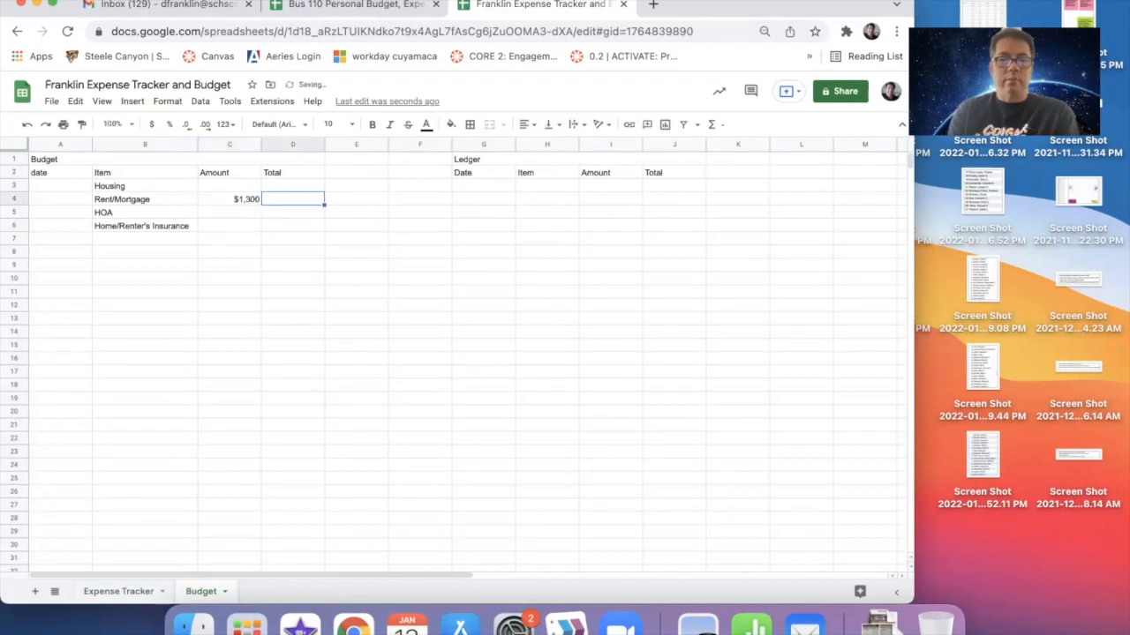
# Step: Enter the formula =C4 in cell D4 as the first total of the Budget section
pyautogui.write('=')
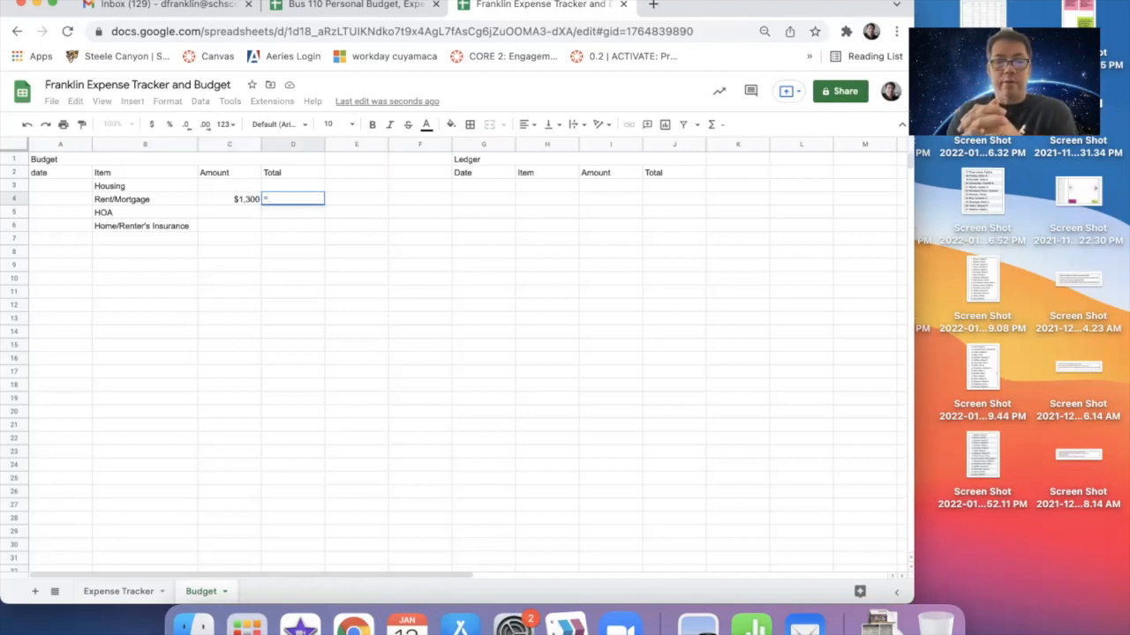
pyautogui.click(234, 204)
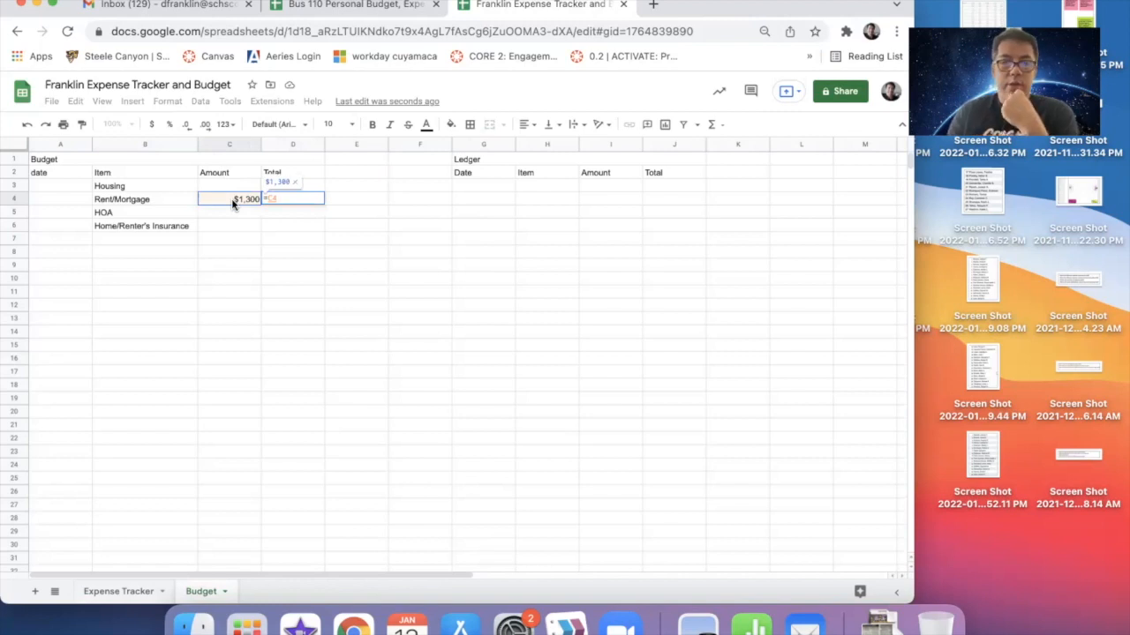
pyautogui.press('Return')
# Step: Change the Rent/Mortgage amount in cell C4 to 1200
pyautogui.press('Up')
pyautogui.press('Right')
pyautogui.press('Left')
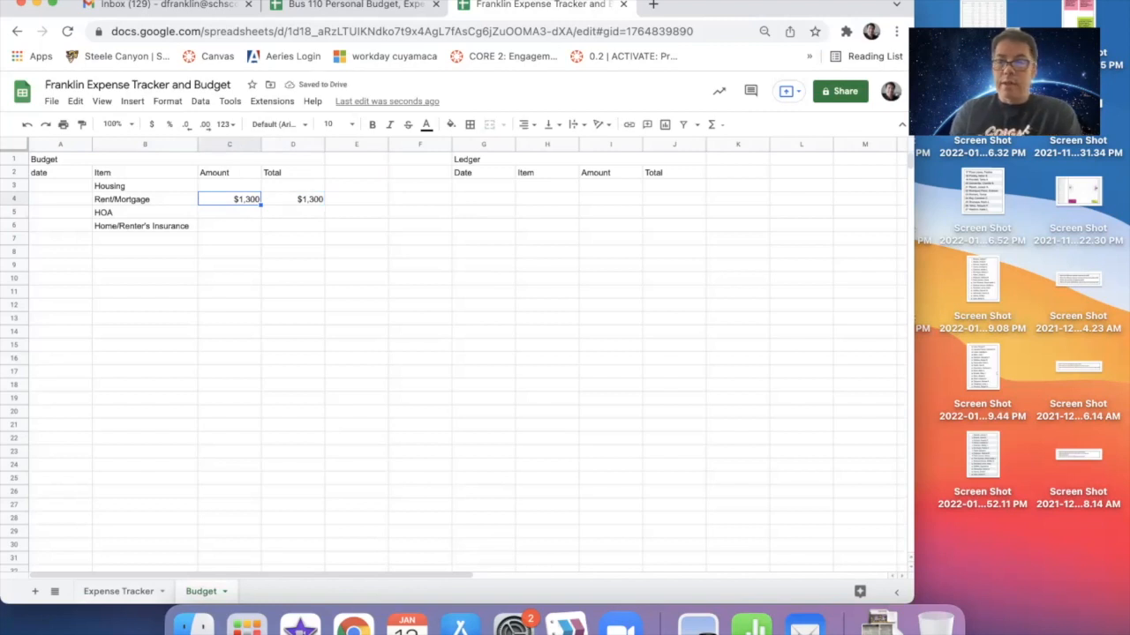
pyautogui.write('1200')
pyautogui.press('Return')
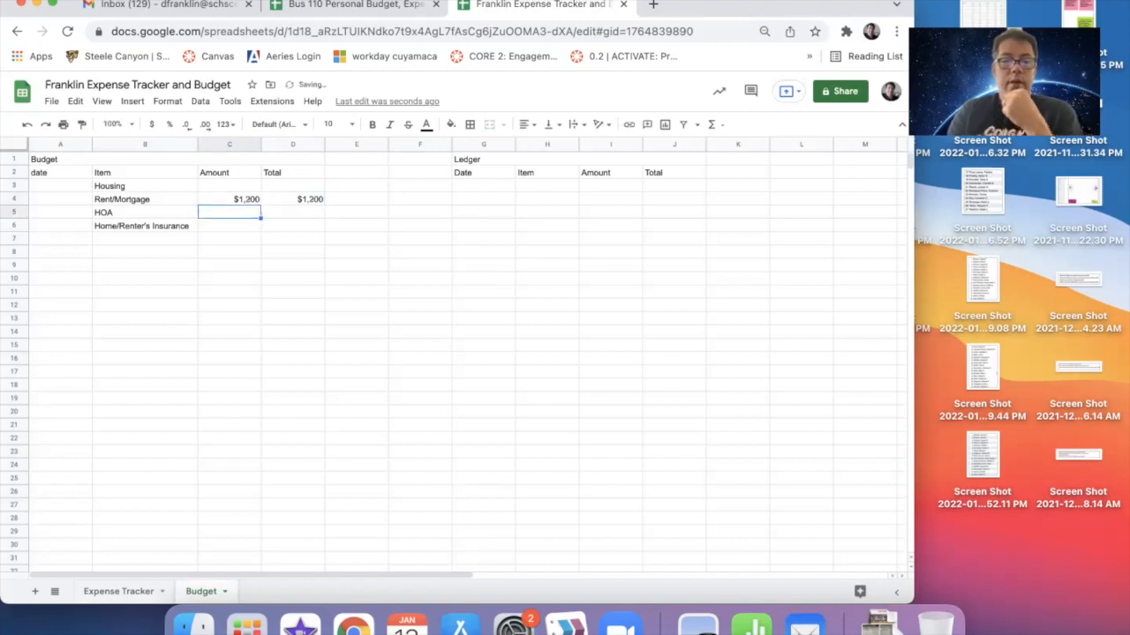
# Step: Fill the formula of cell D4 down the Budget's Total column through cell D8
pyautogui.press('Right')
pyautogui.press('Up')
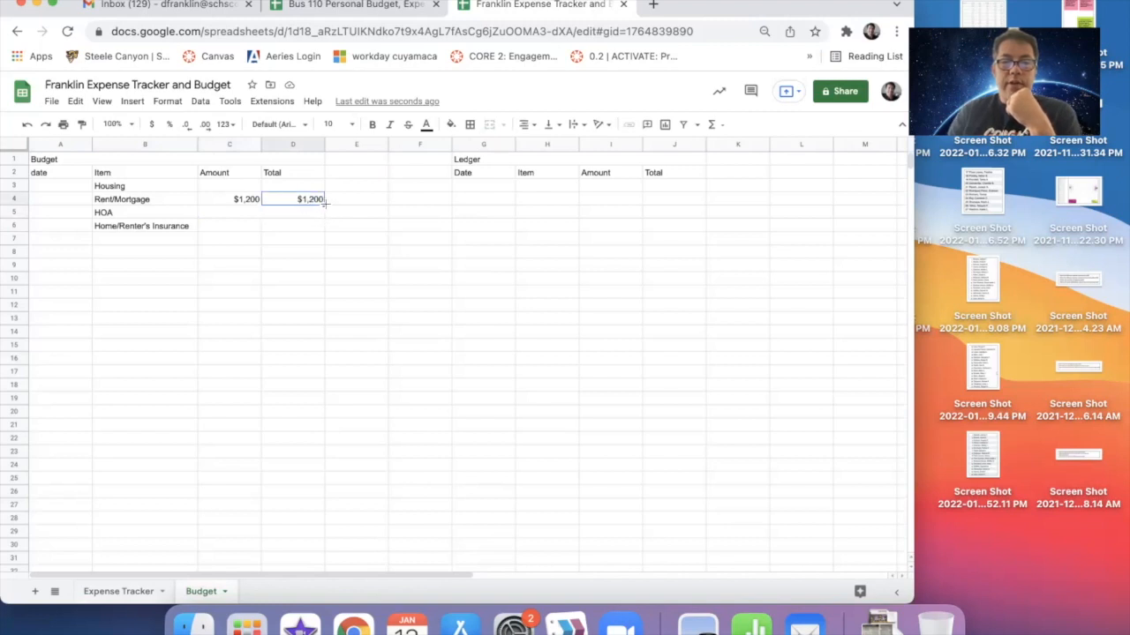
pyautogui.moveTo(324, 203); pyautogui.dragTo(303, 363)
pyautogui.click(246, 213)
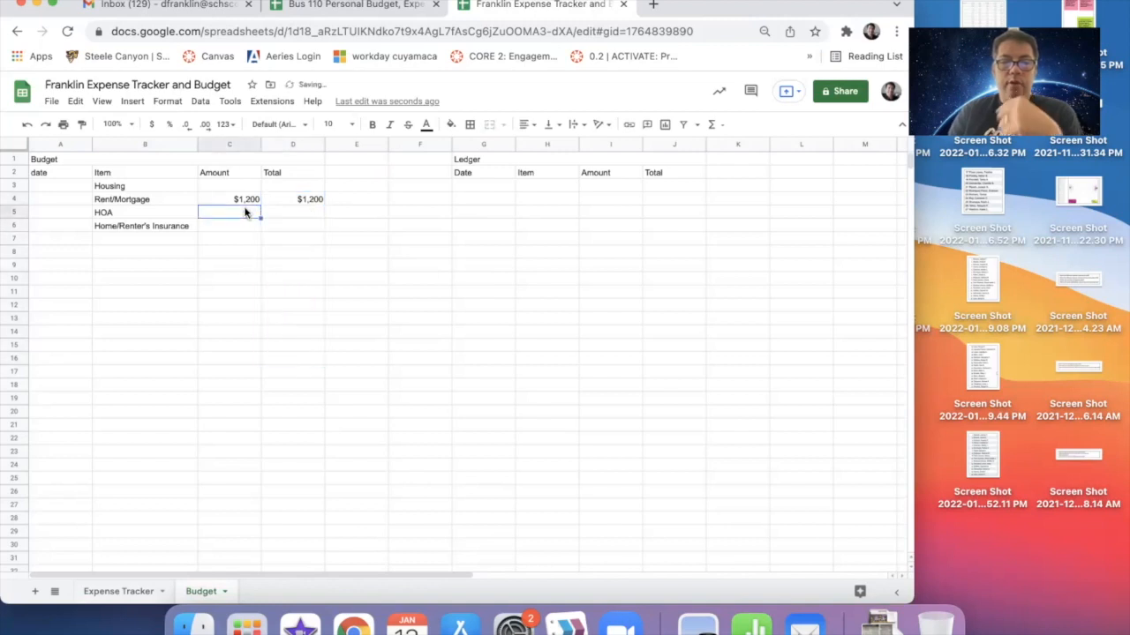
pyautogui.click(308, 201)
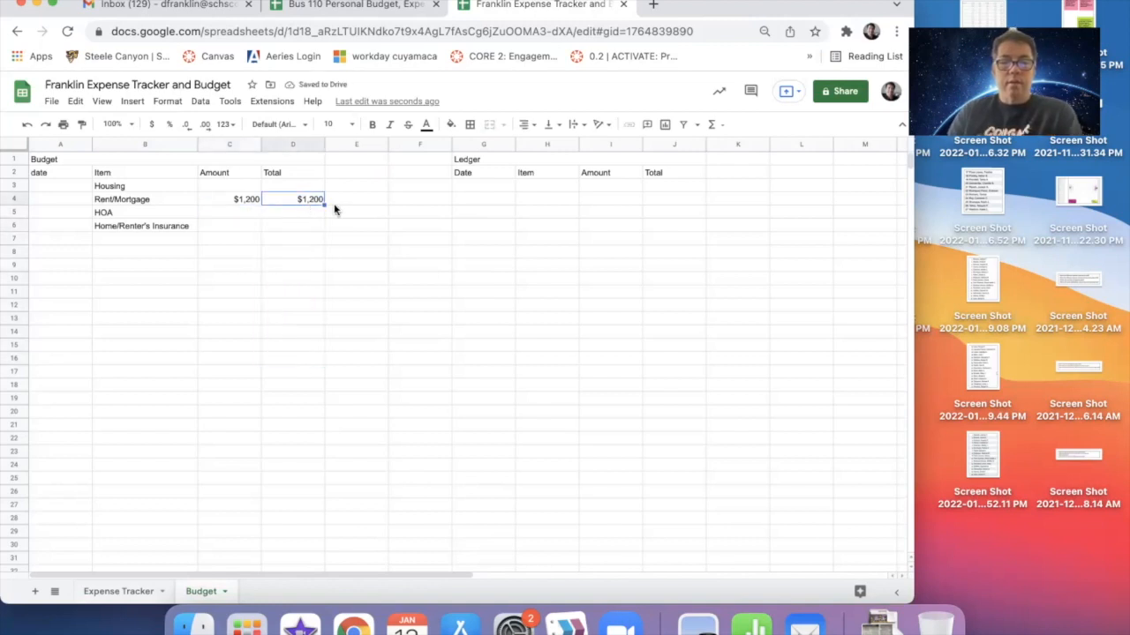
pyautogui.moveTo(323, 204); pyautogui.dragTo(320, 257)
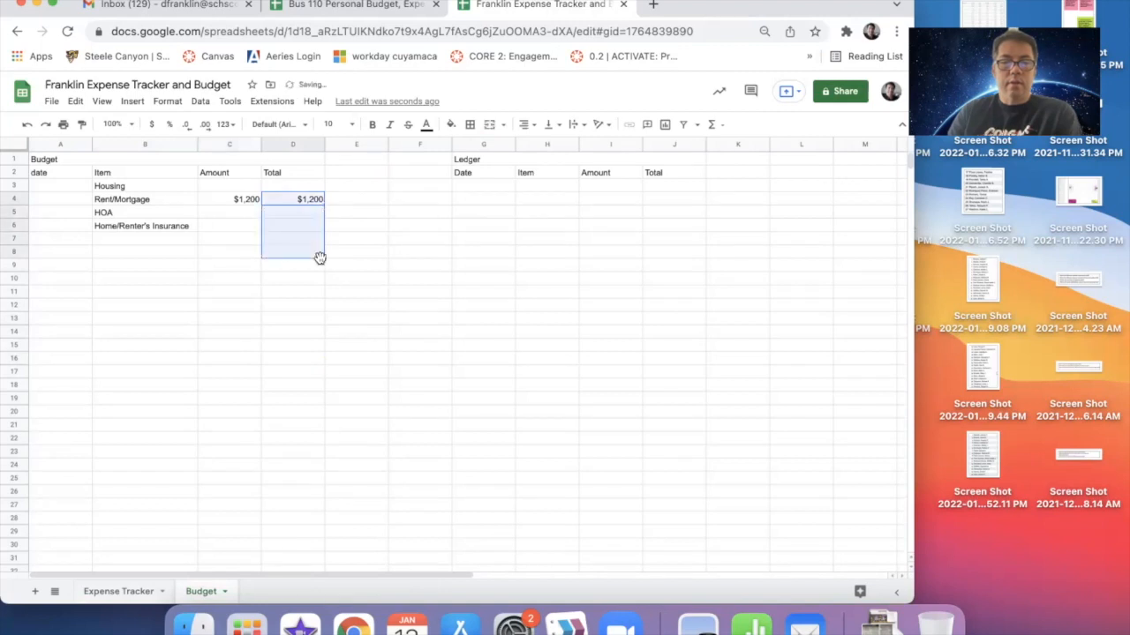
# Step: Enter the amounts 300 for HOA in cell C5 and 200 for Home/Renter's Insurance in cell C6
pyautogui.click(244, 215)
pyautogui.write('a400')
pyautogui.press('BackSpace')
pyautogui.press('BackSpace')
pyautogui.press('BackSpace')
pyautogui.write('300')
pyautogui.press('Return')
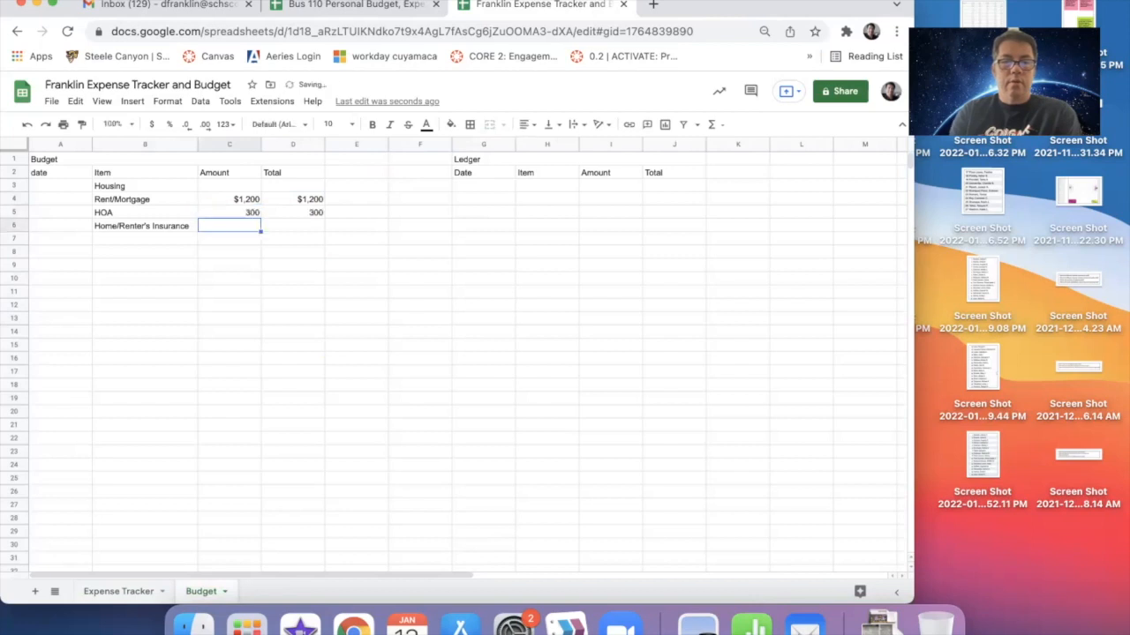
pyautogui.write('200')
pyautogui.press('Return')
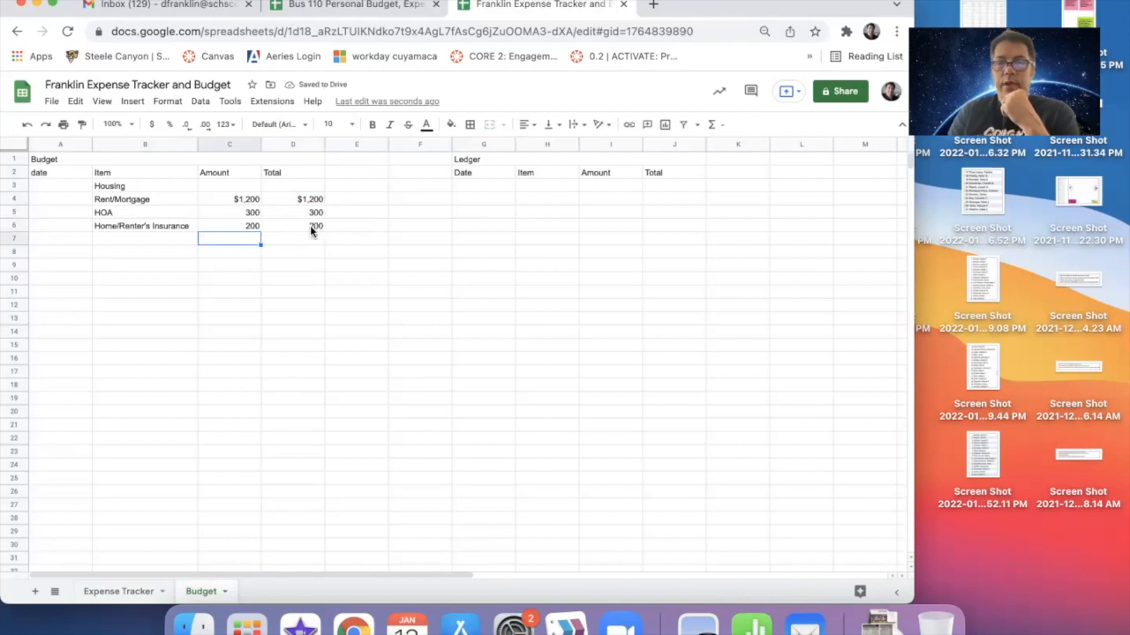
# Step: Clear the totals in cells D5 and D6 and fill the D4 formula down to cell D8 again
pyautogui.click(315, 199)
pyautogui.click(313, 212)
pyautogui.press('BackSpace')
pyautogui.press('Down')
pyautogui.press('BackSpace')
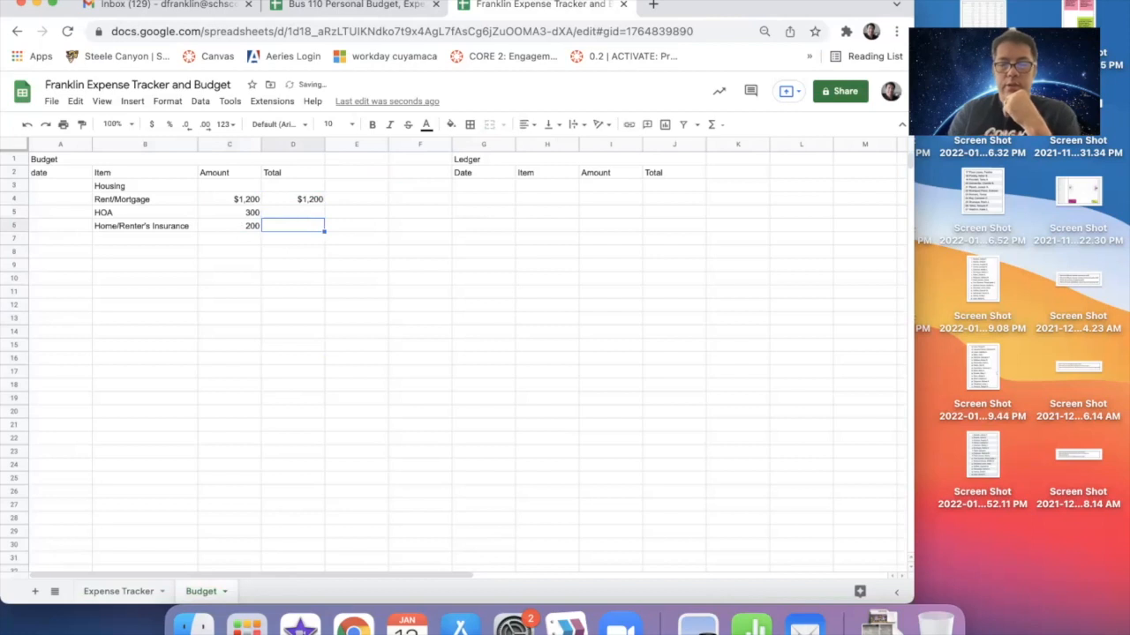
pyautogui.click(311, 198)
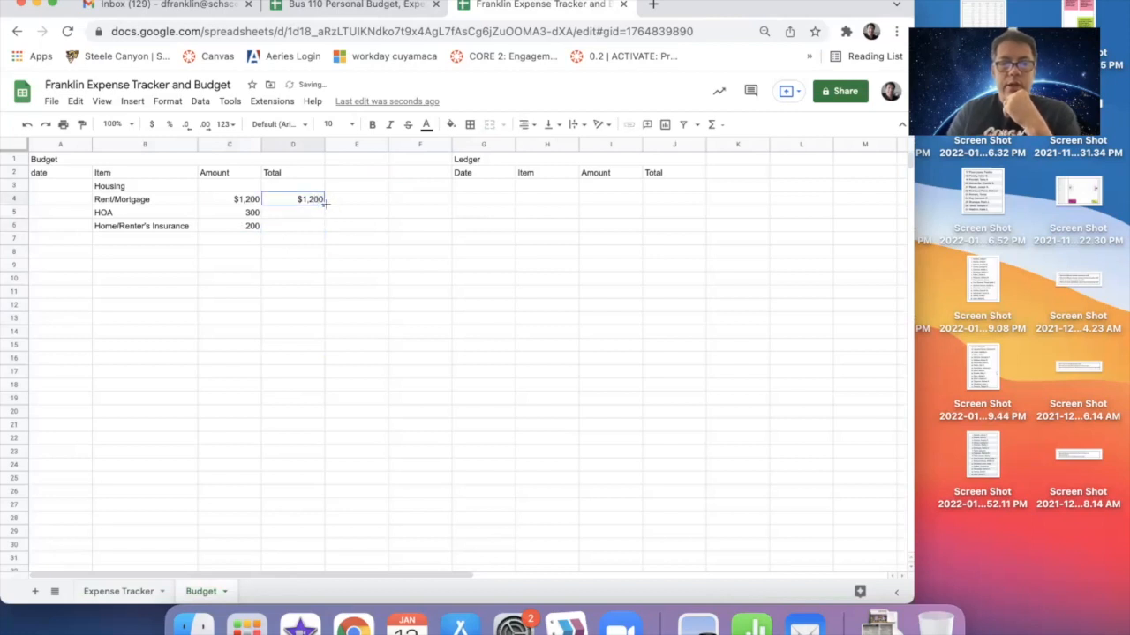
pyautogui.moveTo(324, 205); pyautogui.dragTo(323, 251)
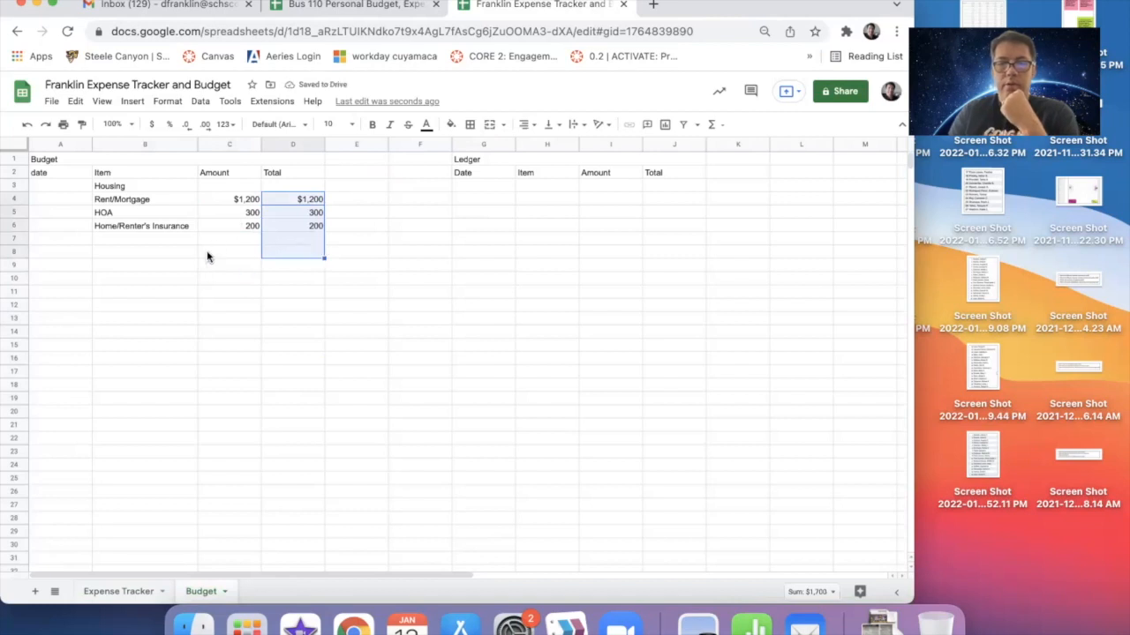
# Step: Replace the HOA total in cell D5 with the running-total formula =D4+C5
pyautogui.click(300, 215)
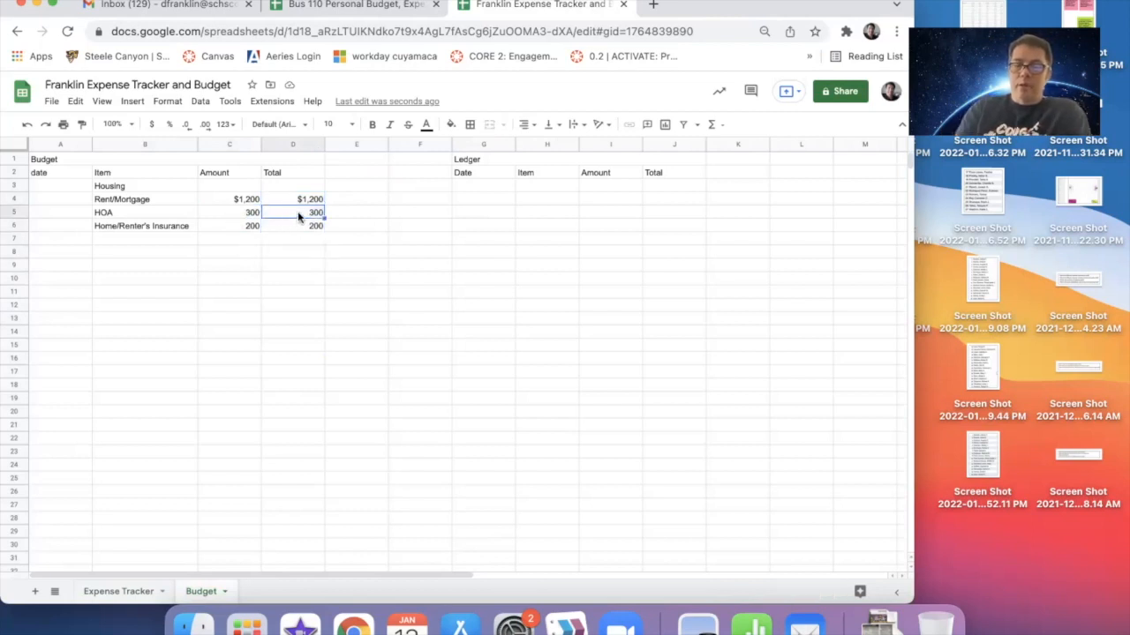
pyautogui.write('=')
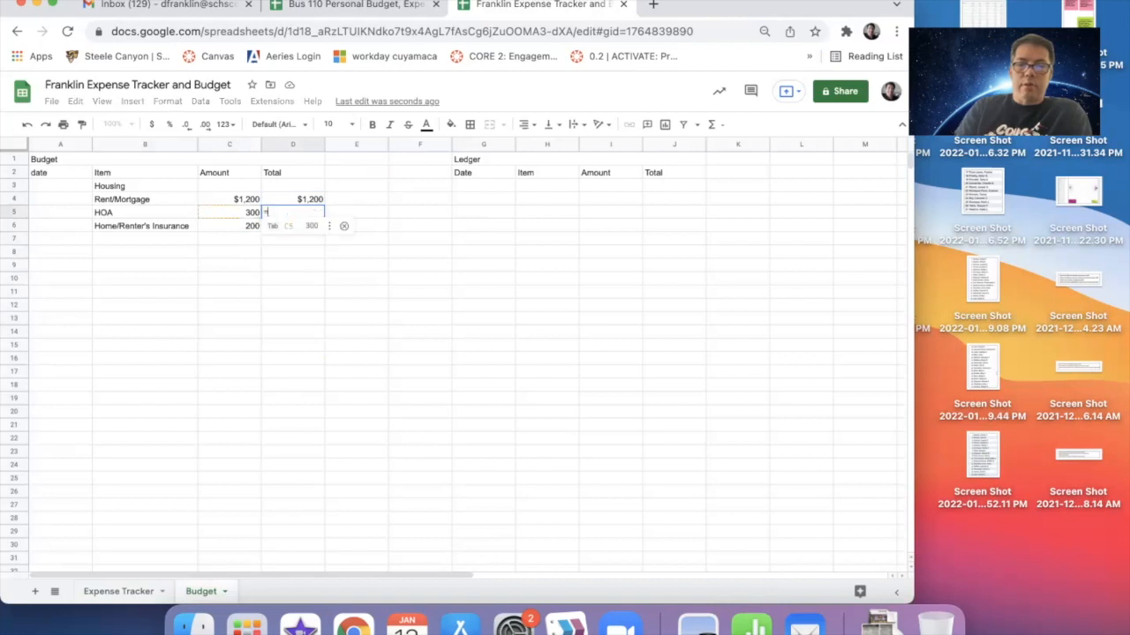
pyautogui.click(309, 201)
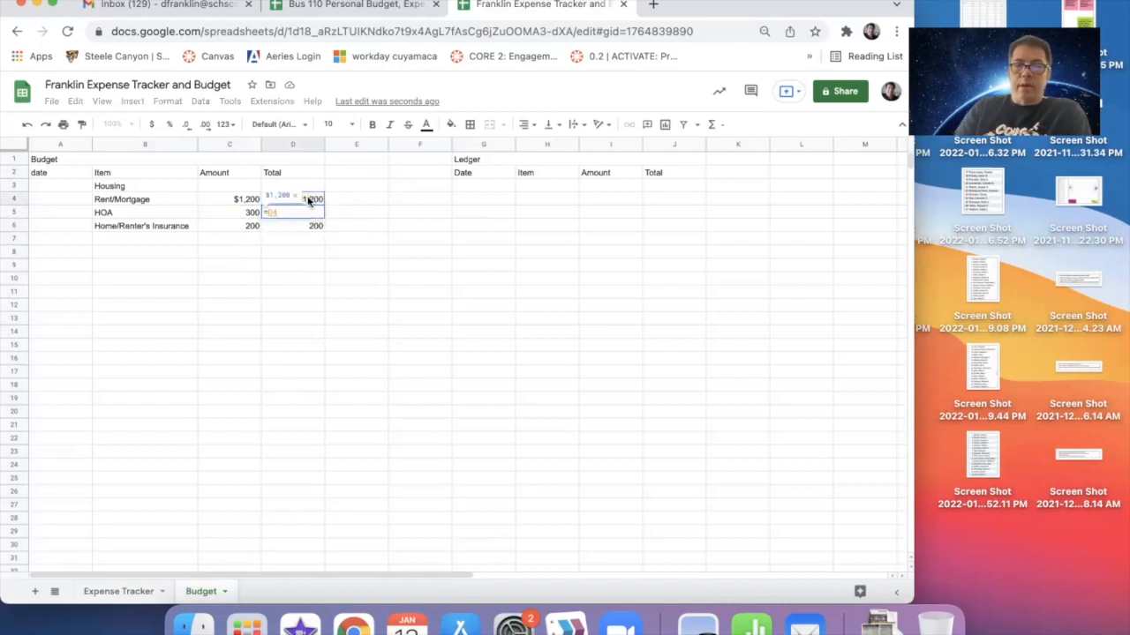
pyautogui.write('+')
pyautogui.click(248, 218)
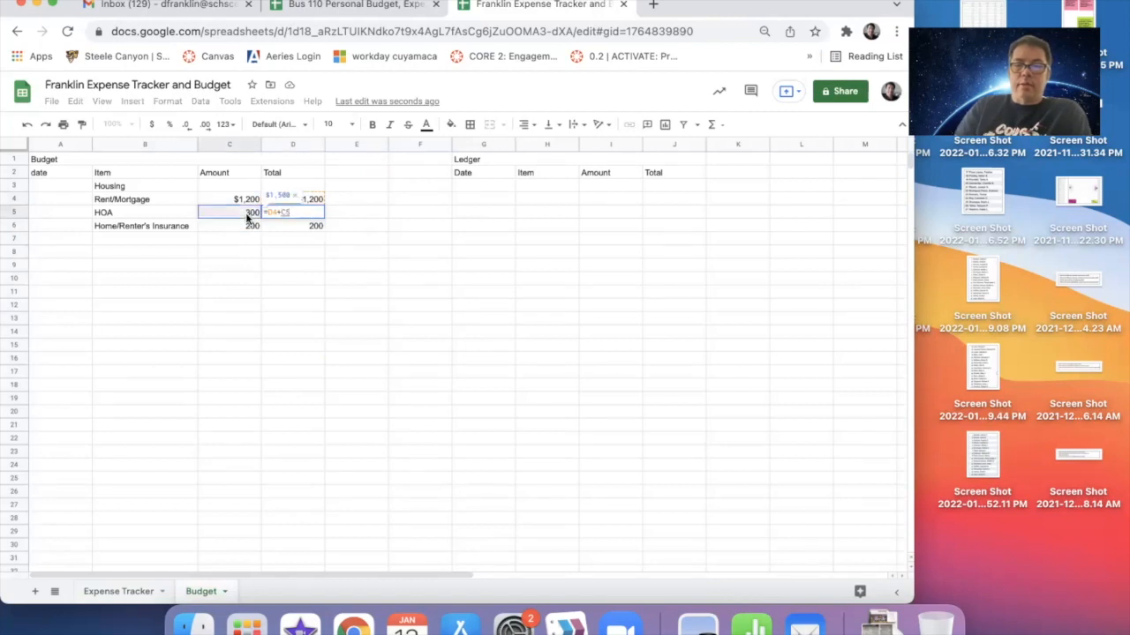
pyautogui.press('Return')
# Step: Review the running-total formula in cell D5 and fill it down the Total column through cell D11
pyautogui.click(305, 213)
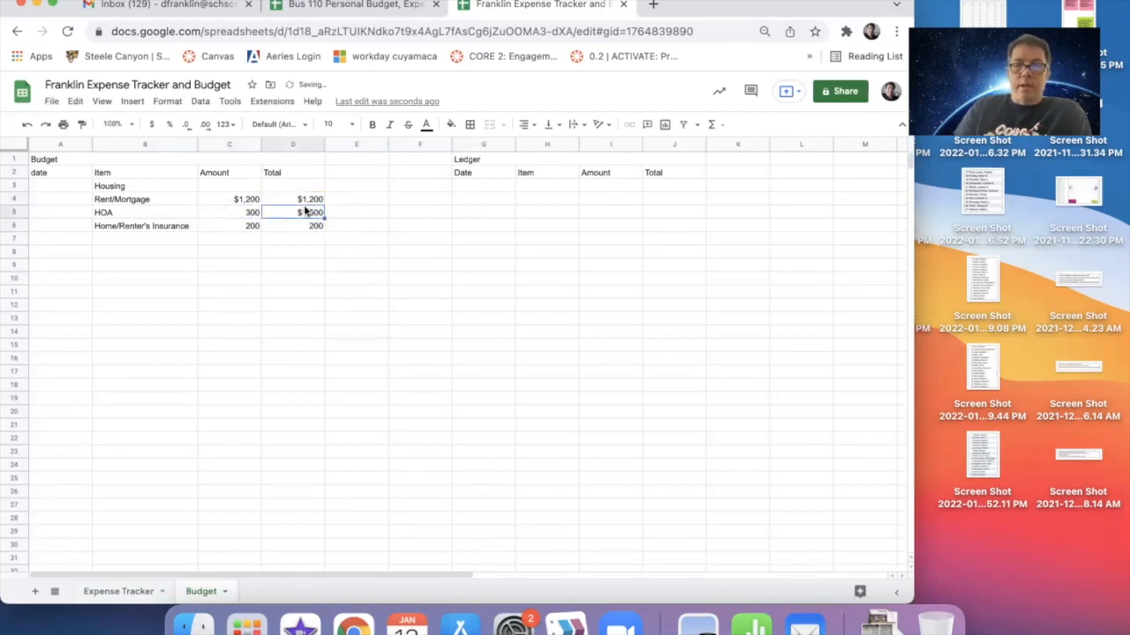
pyautogui.doubleClick(304, 213)
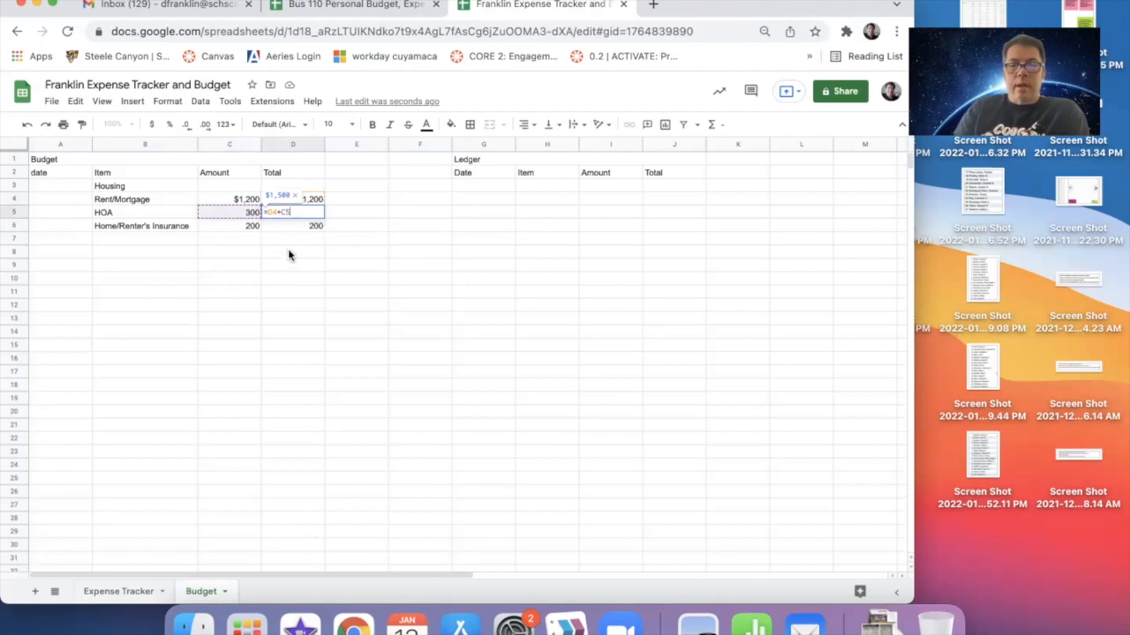
pyautogui.press('Return')
pyautogui.click(313, 215)
pyautogui.moveTo(324, 218); pyautogui.dragTo(313, 297)
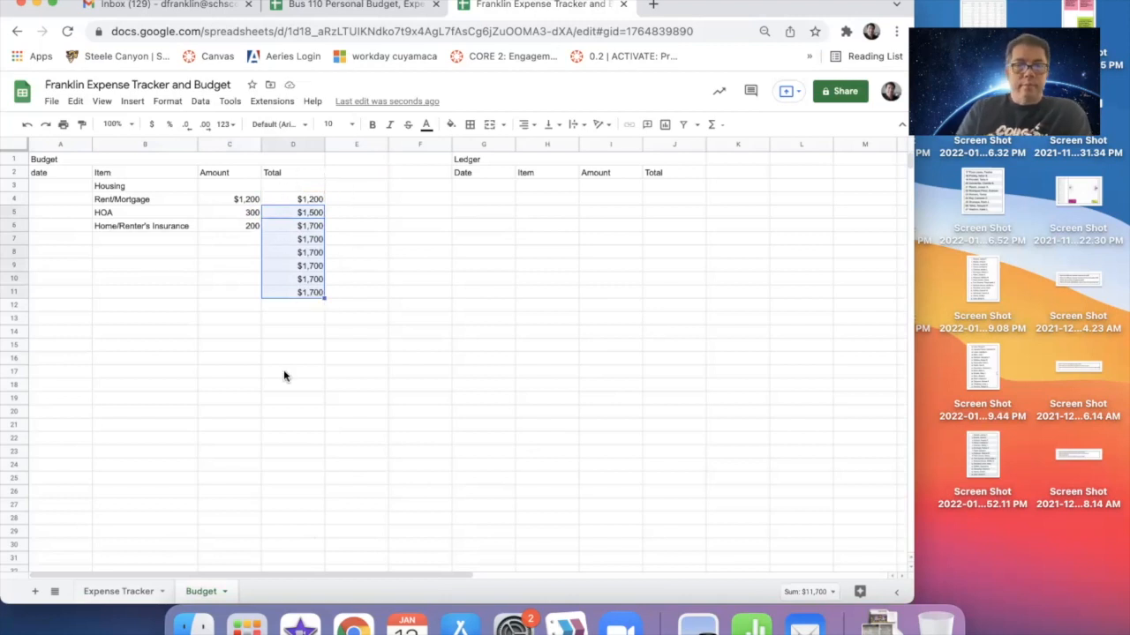
# Step: Check the next budget category in the Bus 110 Personal Budget, Expense Tracker, and Ledger spreadsheet, and return to the Franklin Budget sheet
pyautogui.click(229, 239)
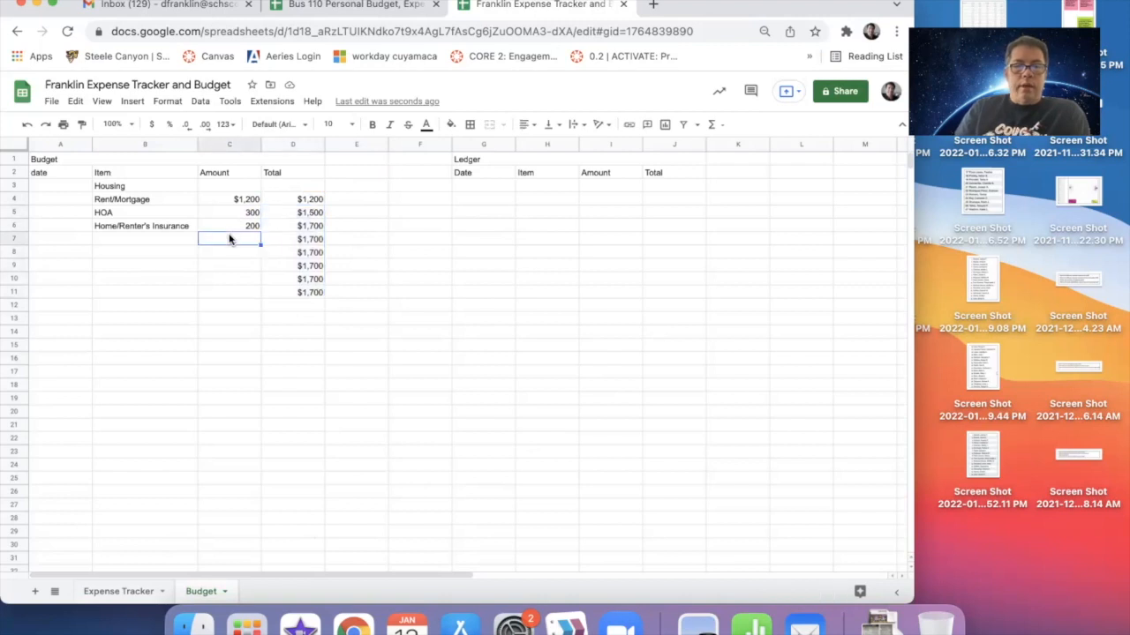
pyautogui.click(139, 242)
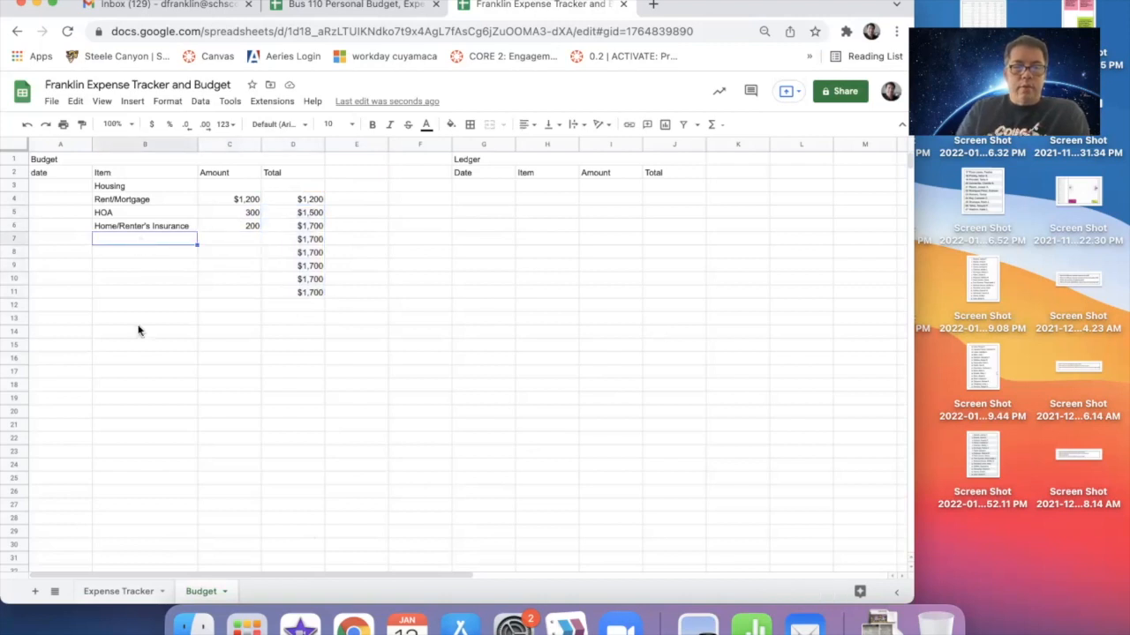
pyautogui.click(352, 7)
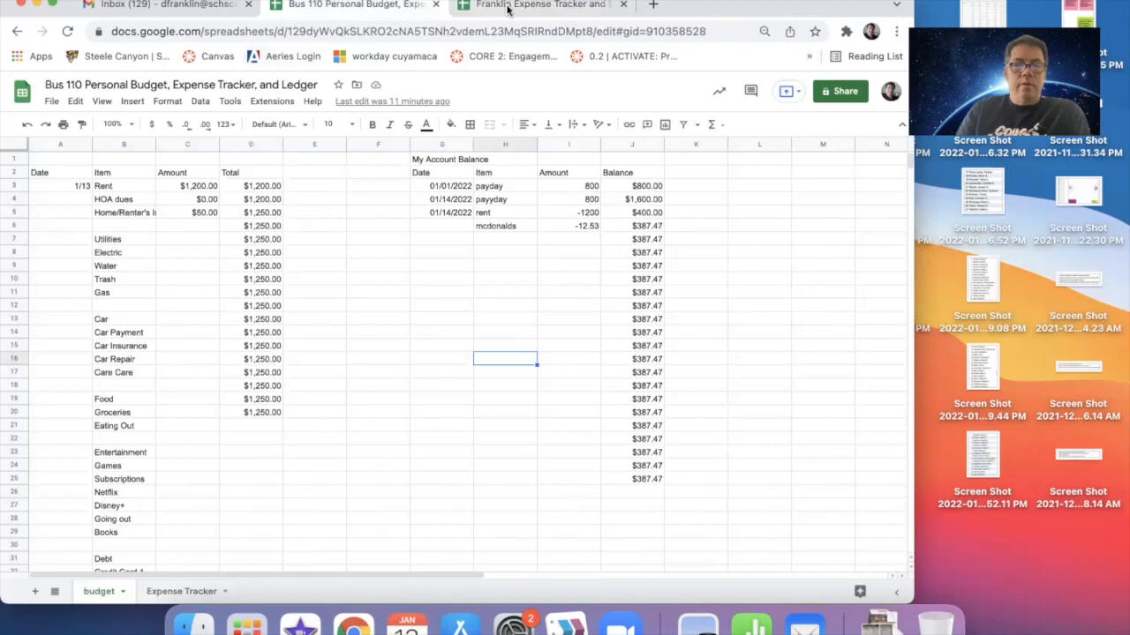
pyautogui.click(467, 7)
pyautogui.press('Down')
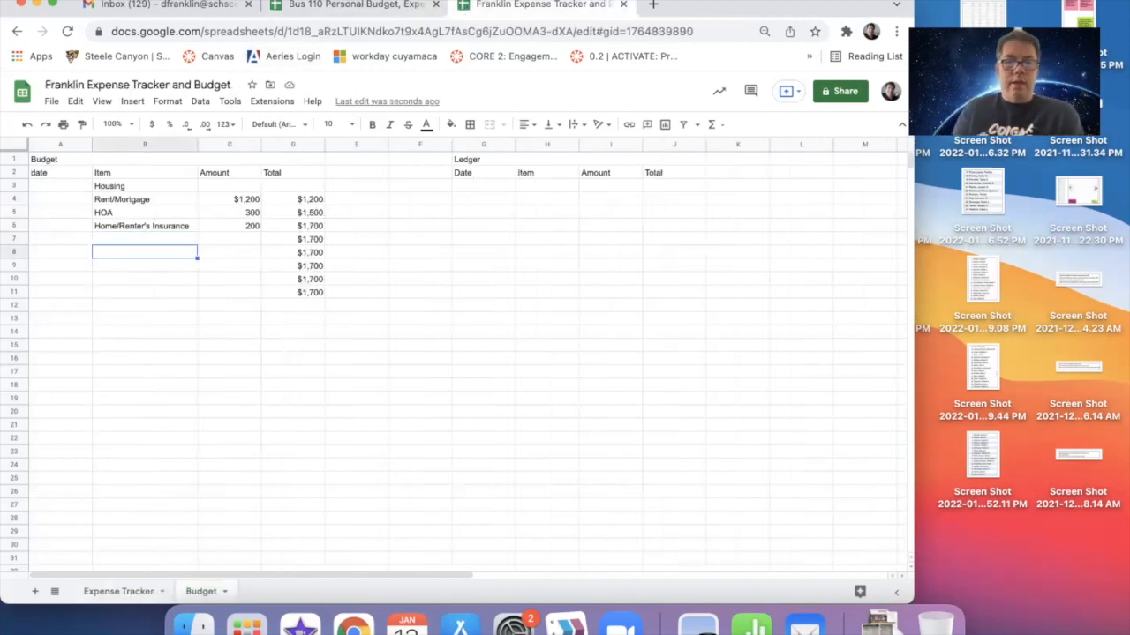
pyautogui.click(13, 238)
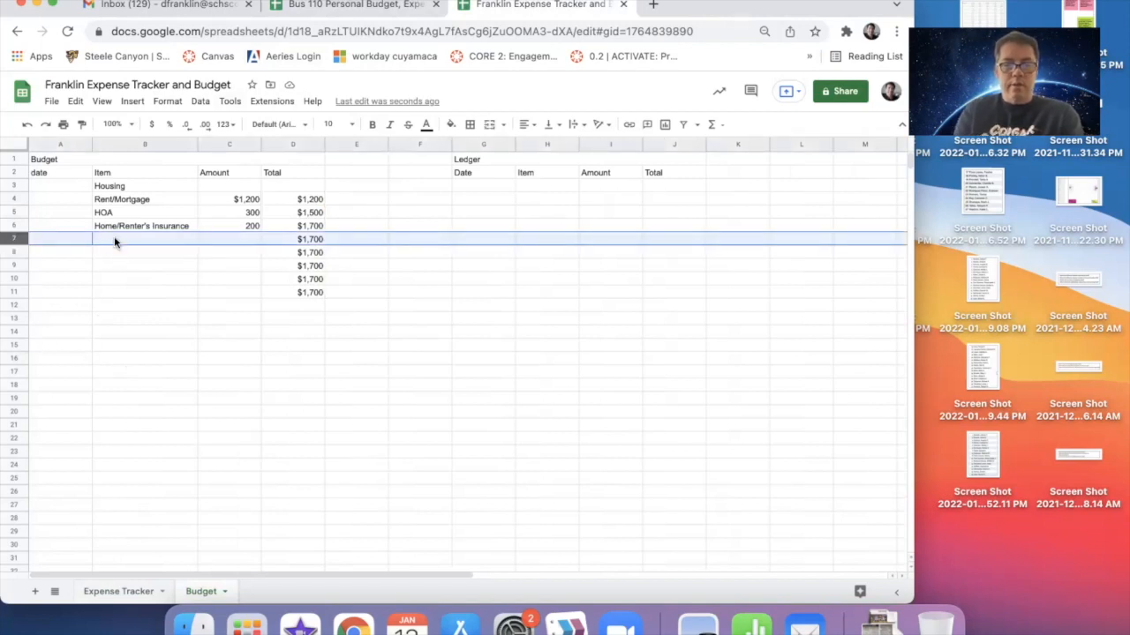
pyautogui.write('Ut')
pyautogui.press('BackSpace')
pyautogui.press('BackSpace')
pyautogui.press('Escape')
pyautogui.press('Right')
pyautogui.press('Right')
pyautogui.press('Left')
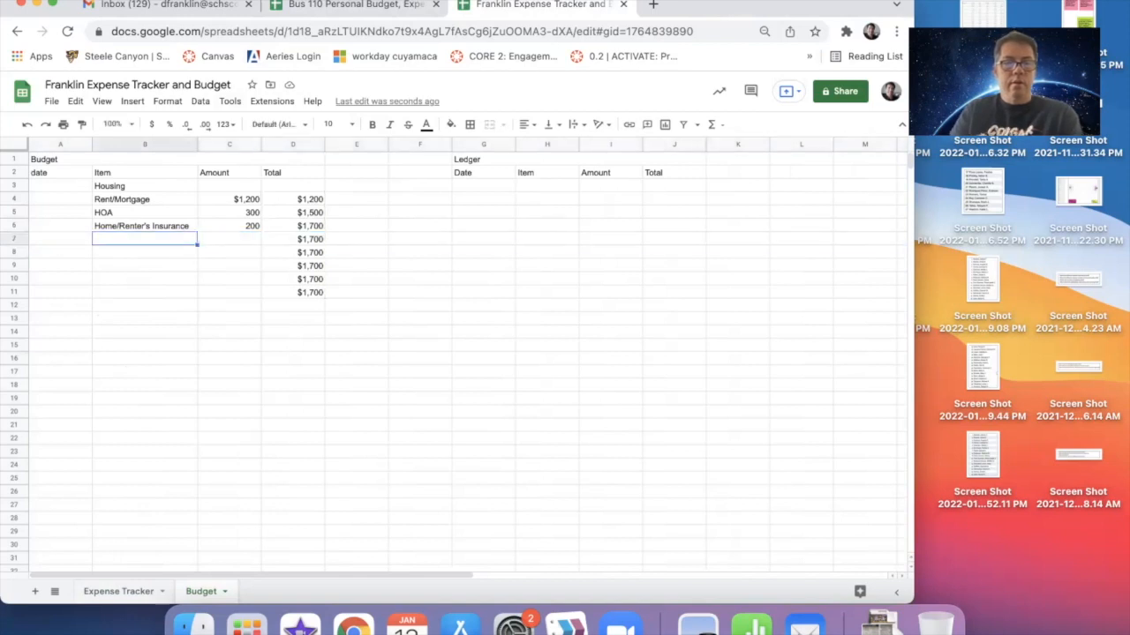
# Step: Add a Utilites category heading in cell B7 with the items Water, Electric, Gas and Trash below it
pyautogui.write('Utili')
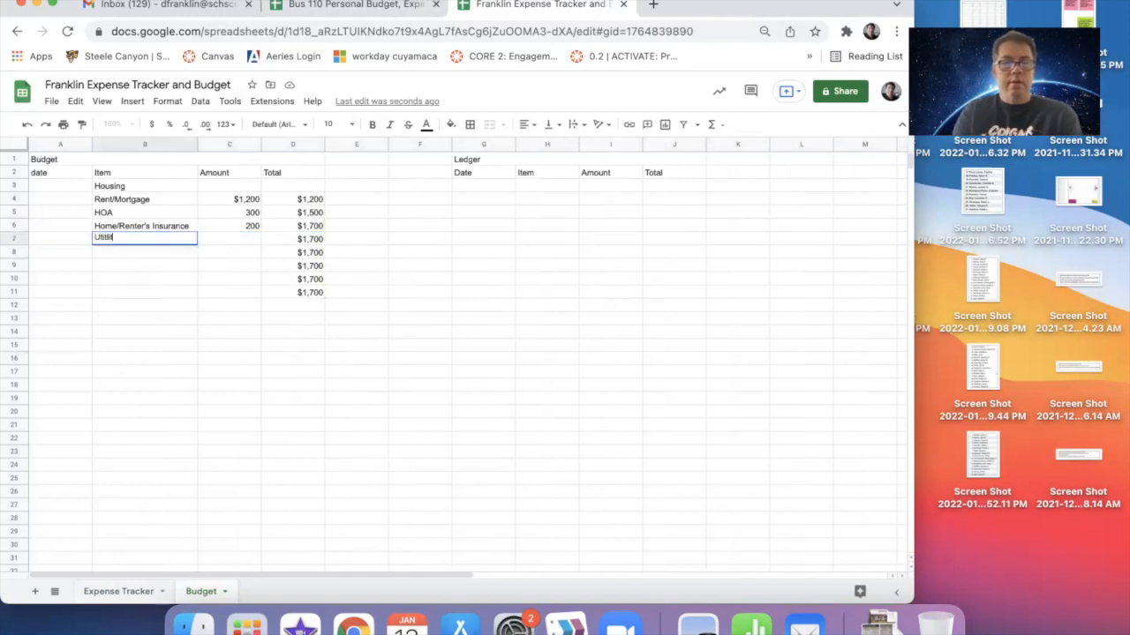
pyautogui.write('lites')
pyautogui.press('Return')
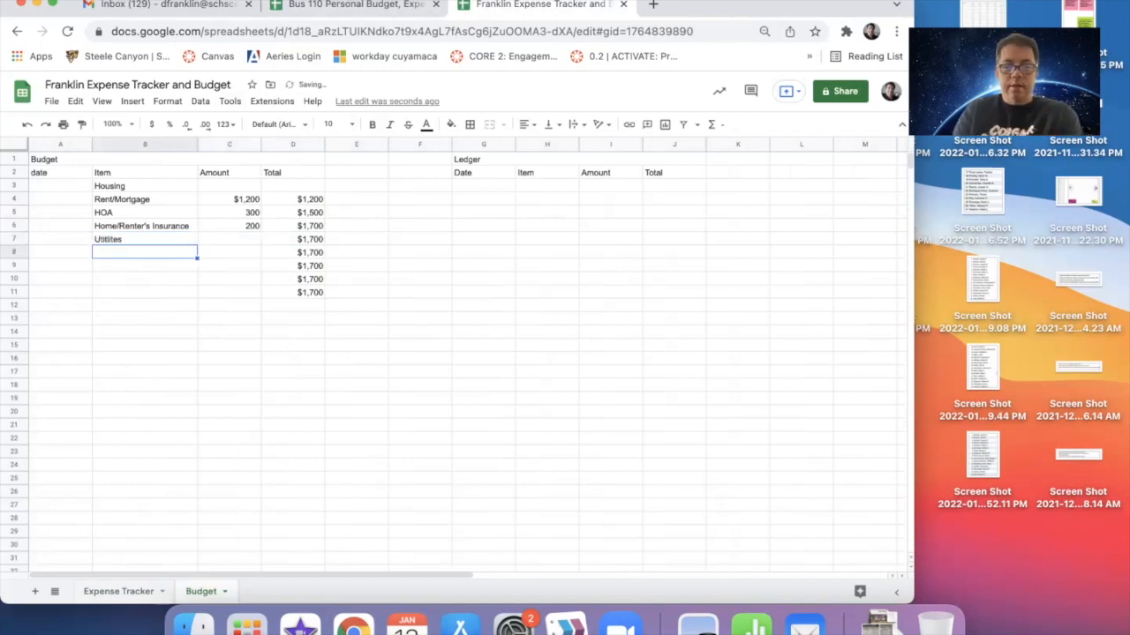
pyautogui.write('Water')
pyautogui.press('Return')
pyautogui.write('Electric')
pyautogui.press('Return')
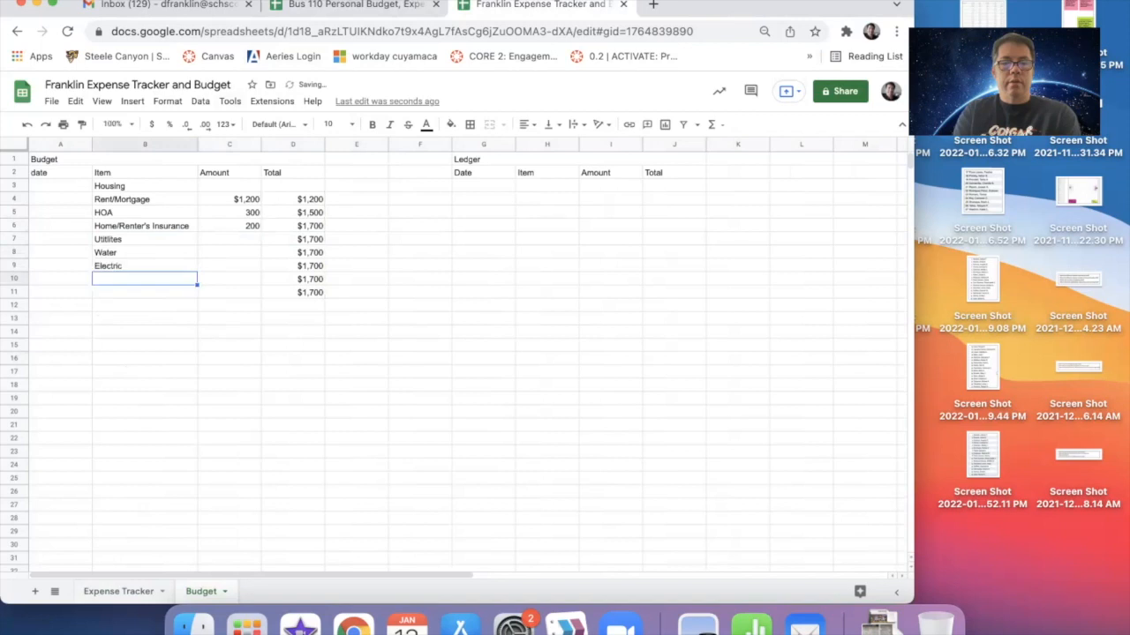
pyautogui.write('Gas')
pyautogui.press('Return')
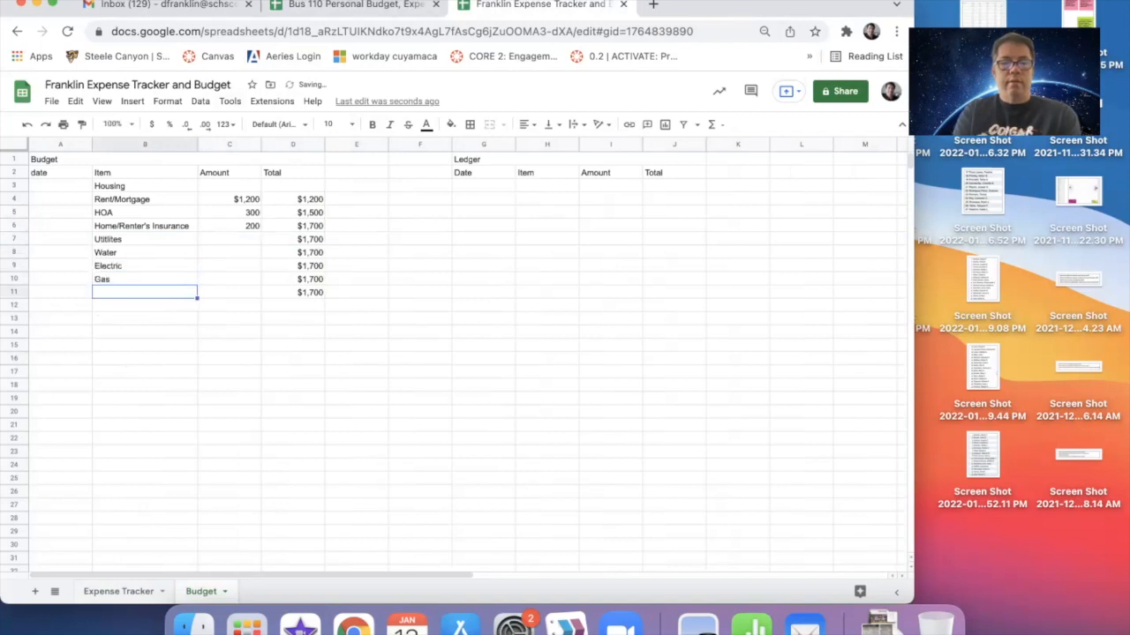
pyautogui.write('Trash')
pyautogui.press('Return')
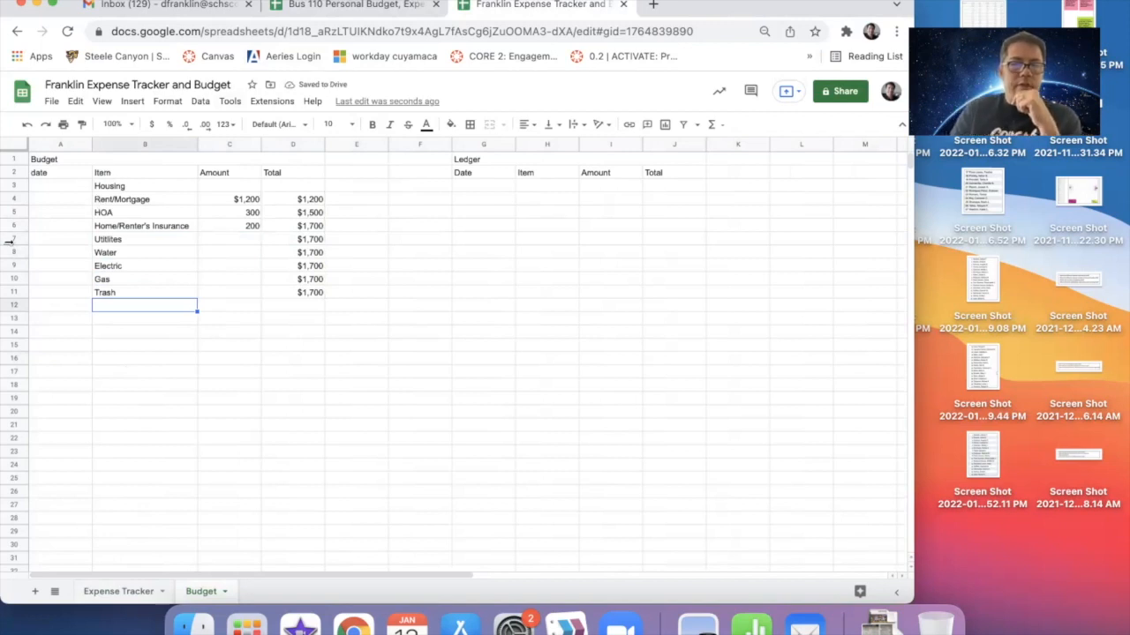
# Step: Insert a blank row above the Utilites heading and fill the running-total formula from D6 down through D12
pyautogui.click(12, 238)
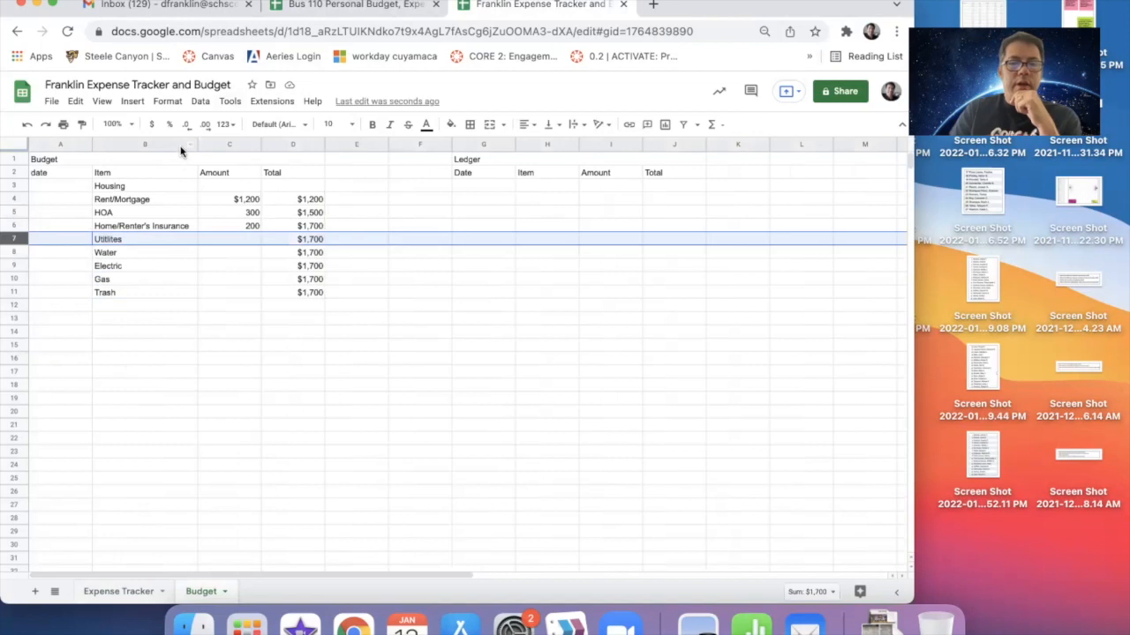
pyautogui.rightClick(55, 237)
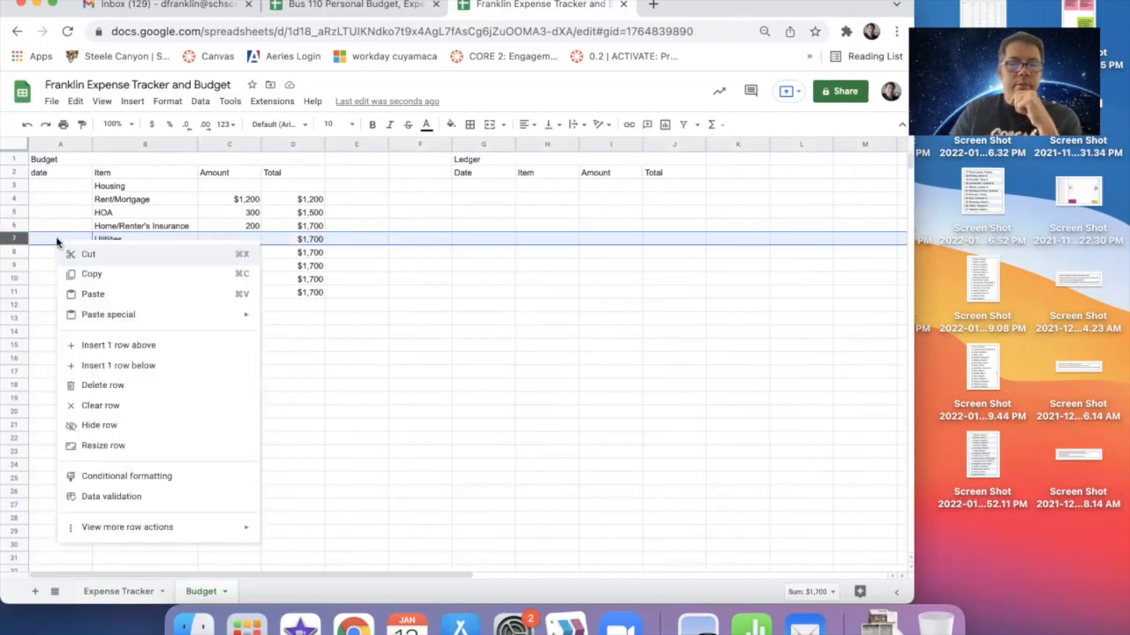
pyautogui.click(137, 346)
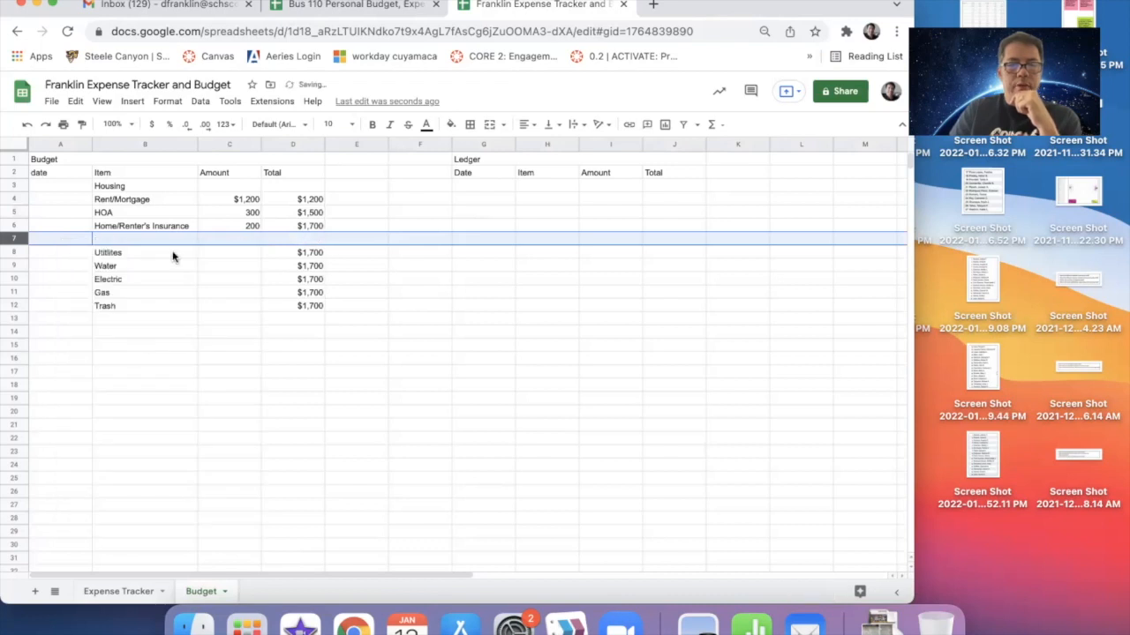
pyautogui.click(292, 240)
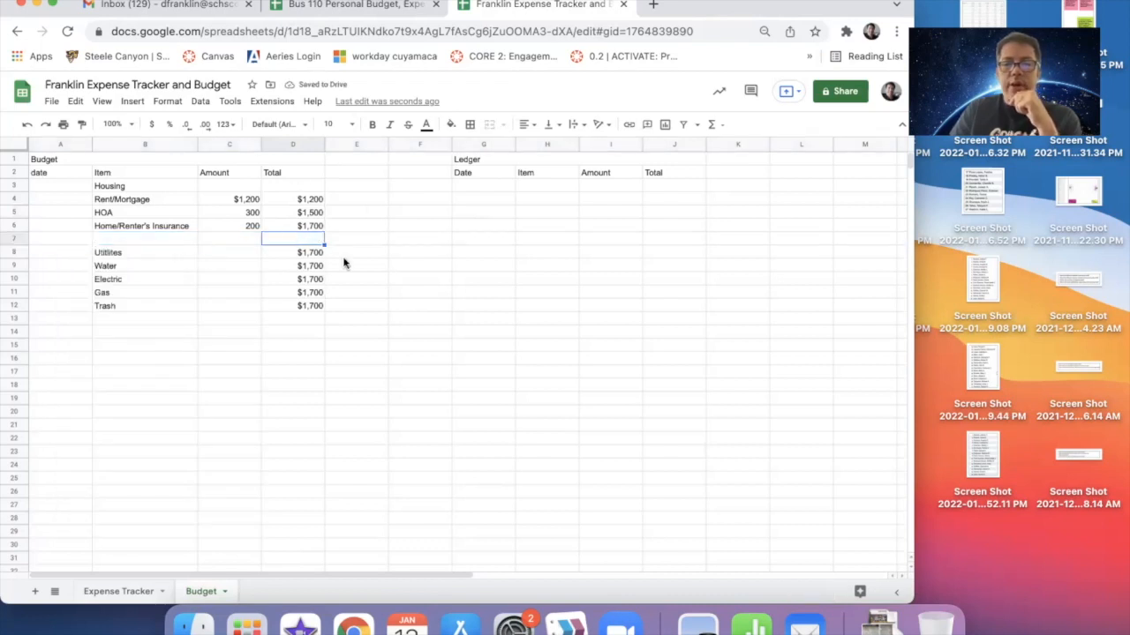
pyautogui.click(314, 228)
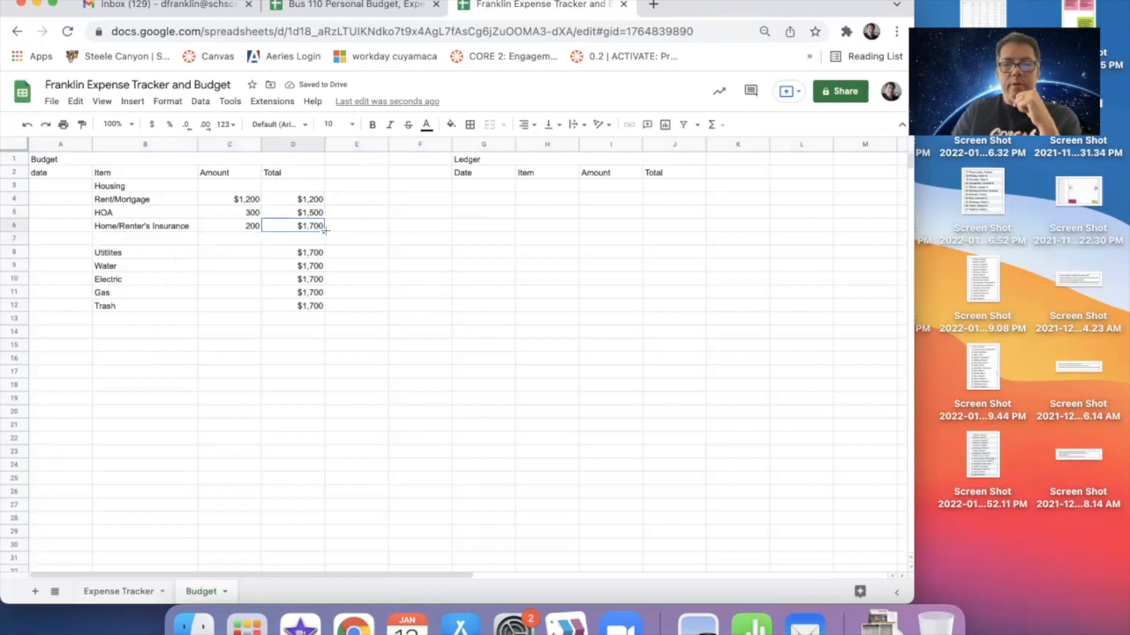
pyautogui.moveTo(324, 229); pyautogui.dragTo(324, 306)
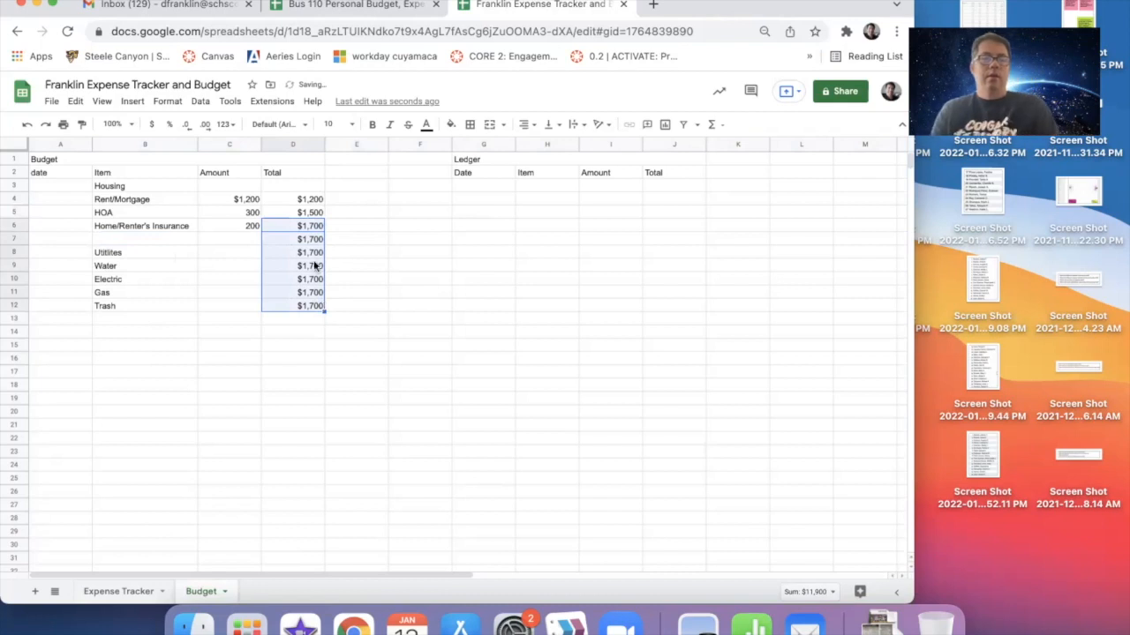
# Step: Enter the utility amounts in the Amount column: Water 75, Electric 150, Gas 30 and Trash 10
pyautogui.click(228, 265)
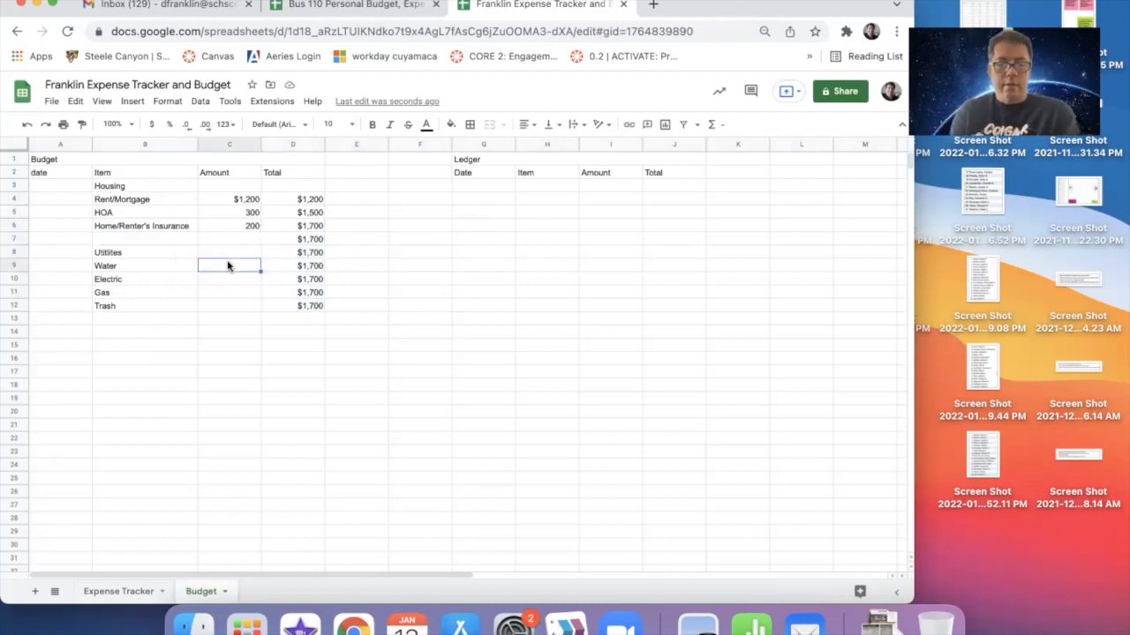
pyautogui.write('75')
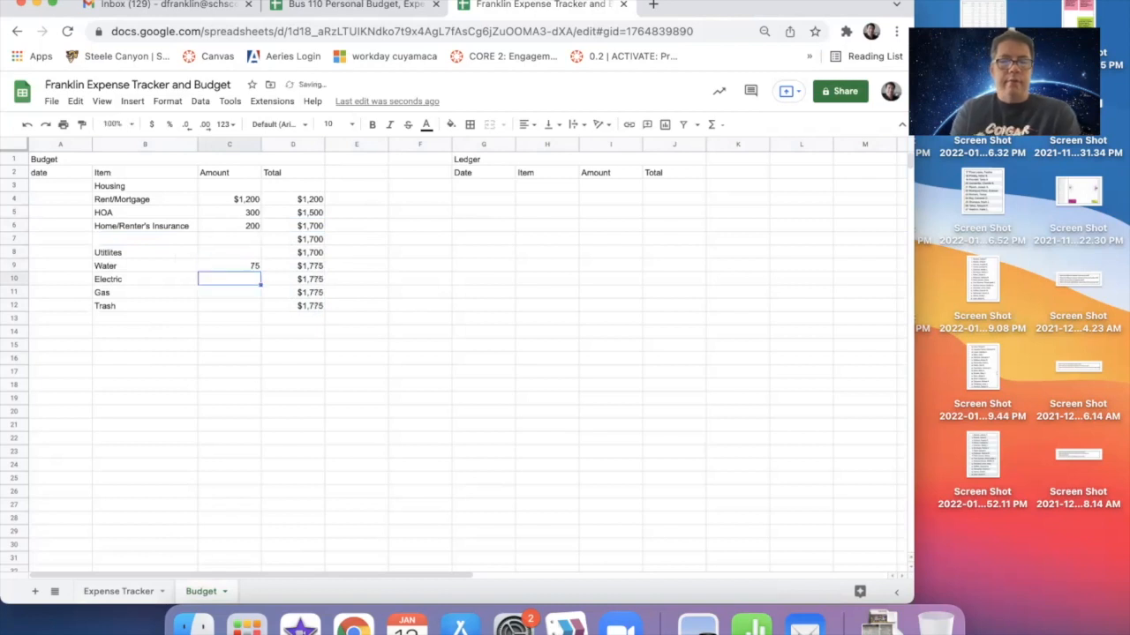
pyautogui.write('150')
pyautogui.press('Return')
pyautogui.write('30')
pyautogui.press('Return')
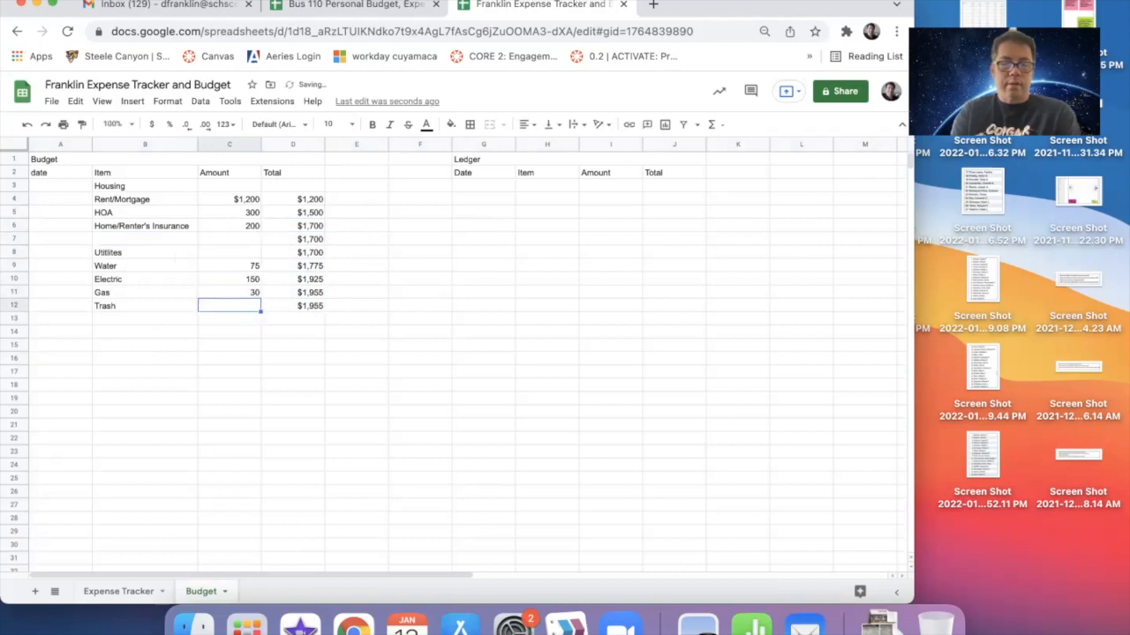
pyautogui.write('10')
pyautogui.press('Return')
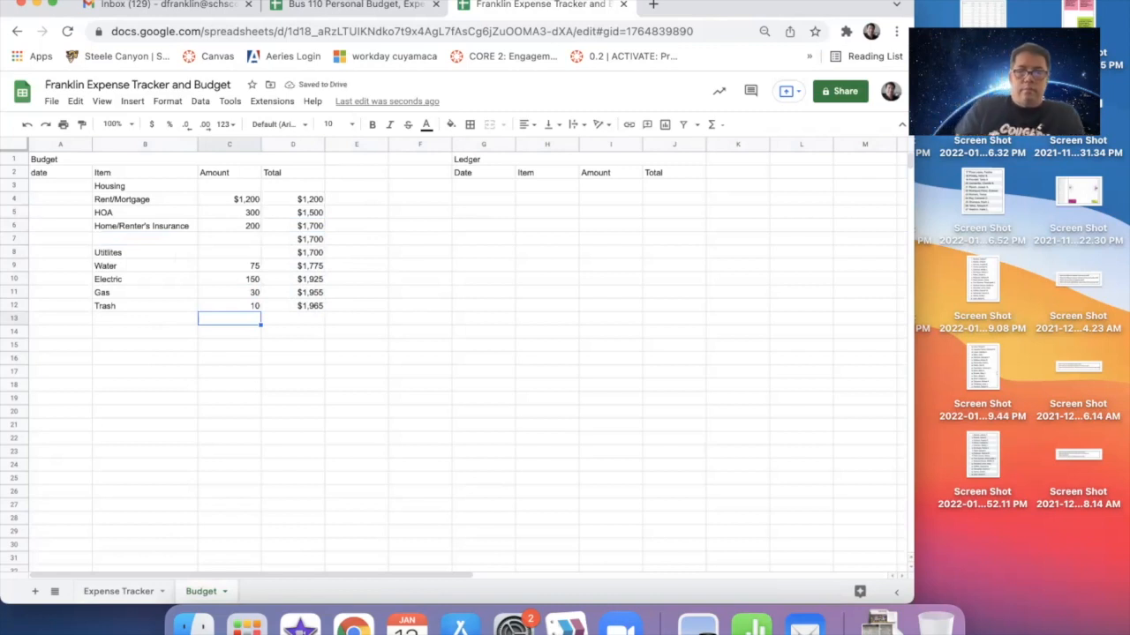
# Step: Review the utility amounts from Water to Trash and the running total in the Trash row
pyautogui.press('Up')
pyautogui.press('Up')
pyautogui.press('Up')
pyautogui.press('Up')
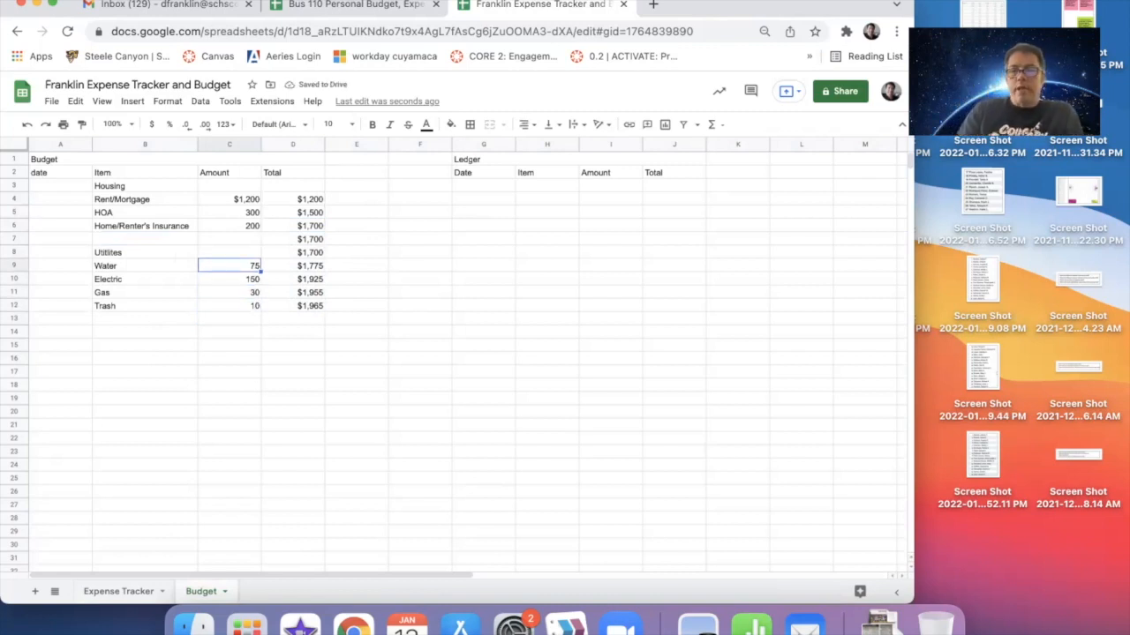
pyautogui.press('Down')
pyautogui.press('Down')
pyautogui.press('Down')
pyautogui.press('Right')
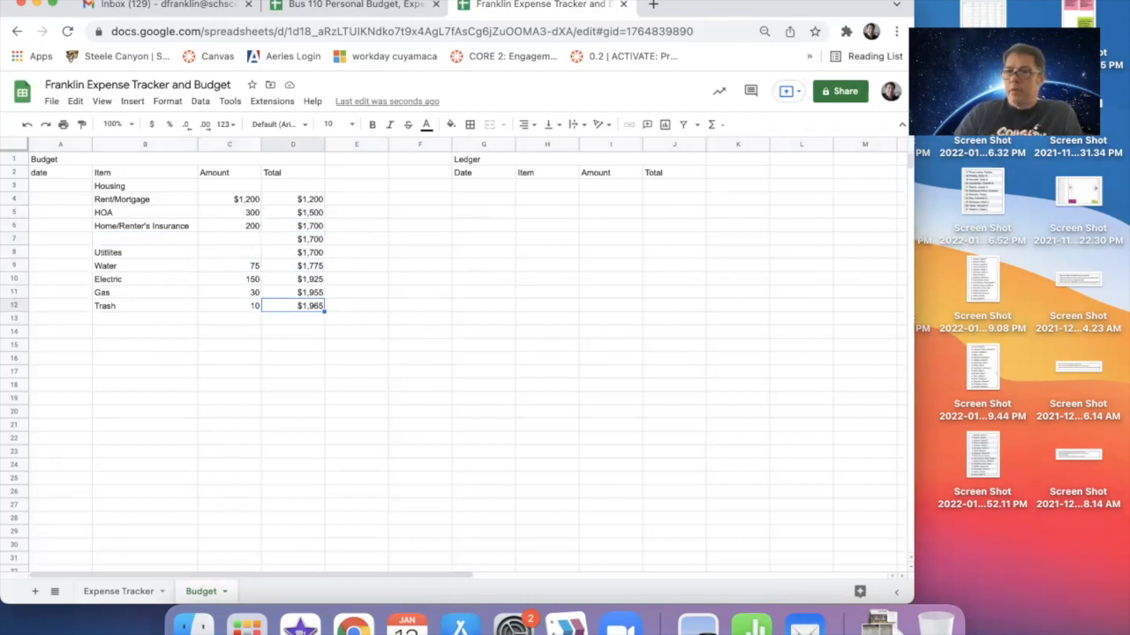
# Step: Check which categories follow utilities in the Bus 110 Personal Budget, Expense Tracker, and Ledger spreadsheet, and return to the new Budget sheet
pyautogui.press('Down')
pyautogui.press('Down')
pyautogui.press('Down')
pyautogui.press('Left')
pyautogui.press('Left')
pyautogui.press('Left')
pyautogui.press('Up')
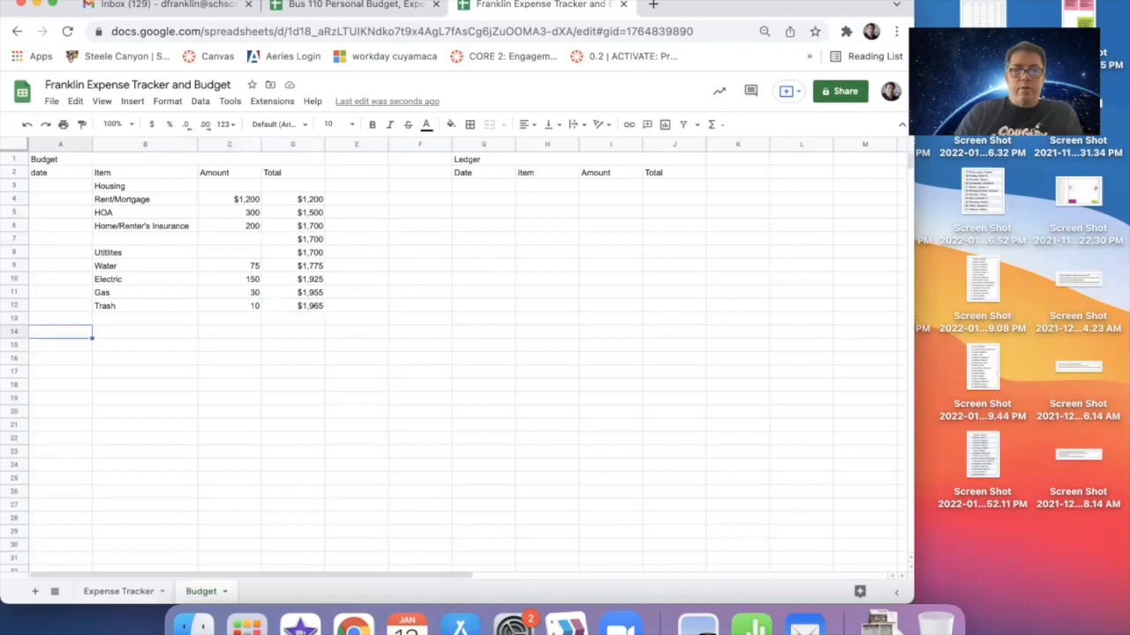
pyautogui.click(323, 7)
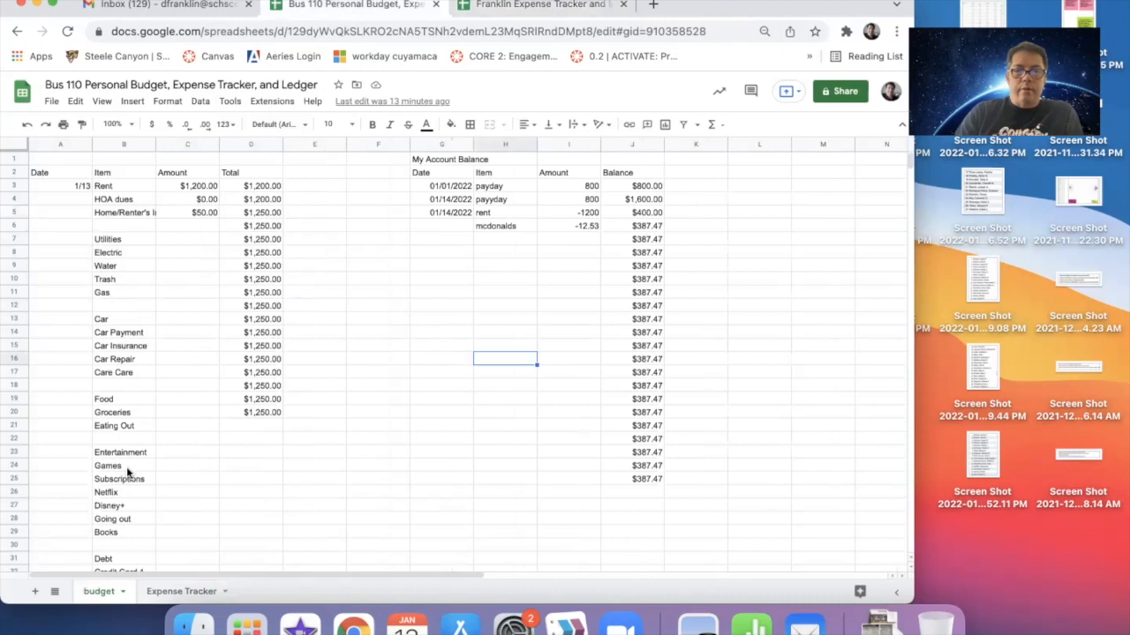
pyautogui.click(466, 9)
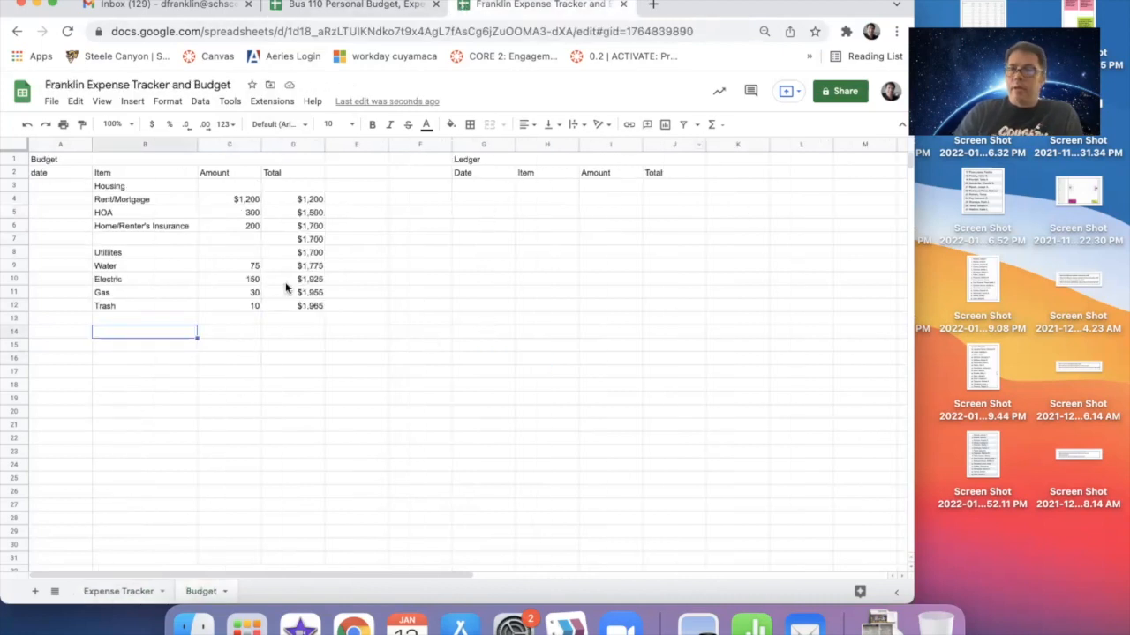
# Step: Examine the example spreadsheet's full category list from Car through Food, Entertainment, Debt, Investment and Charity, and return to the new Budget sheet
pyautogui.click(474, 187)
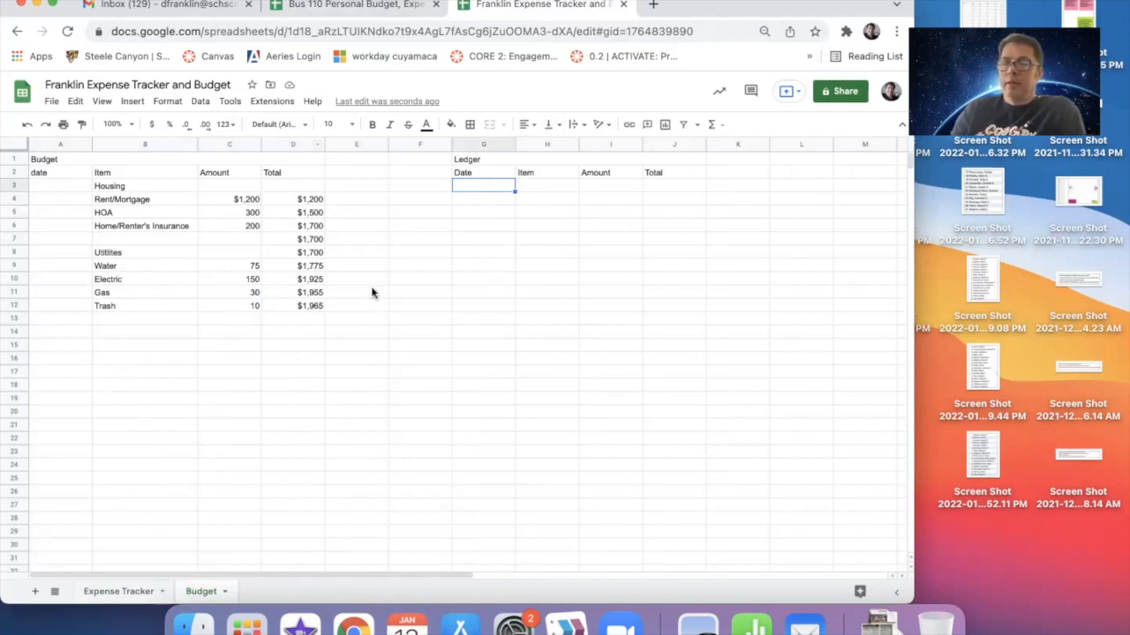
pyautogui.click(146, 399)
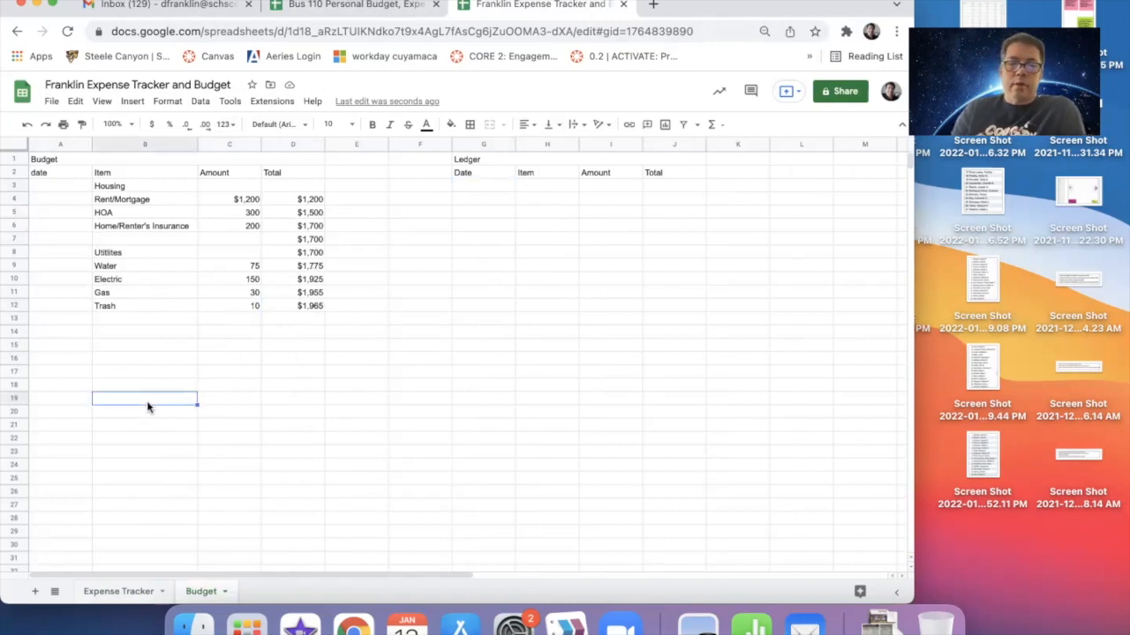
pyautogui.click(316, 7)
pyautogui.scroll(-3, 164, 502)
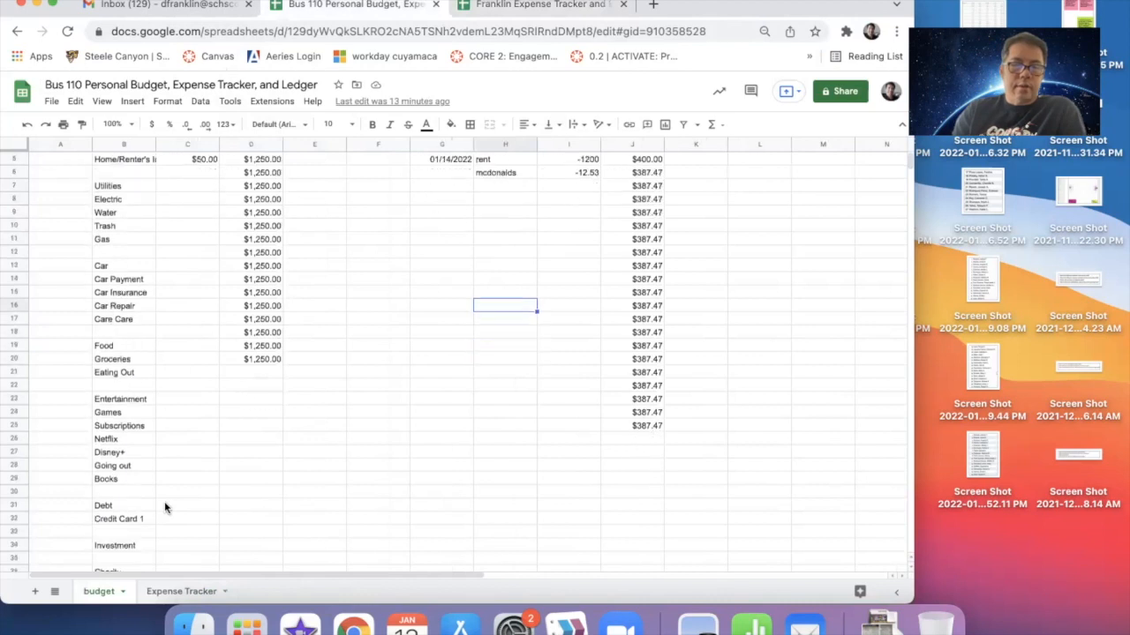
pyautogui.click(240, 401)
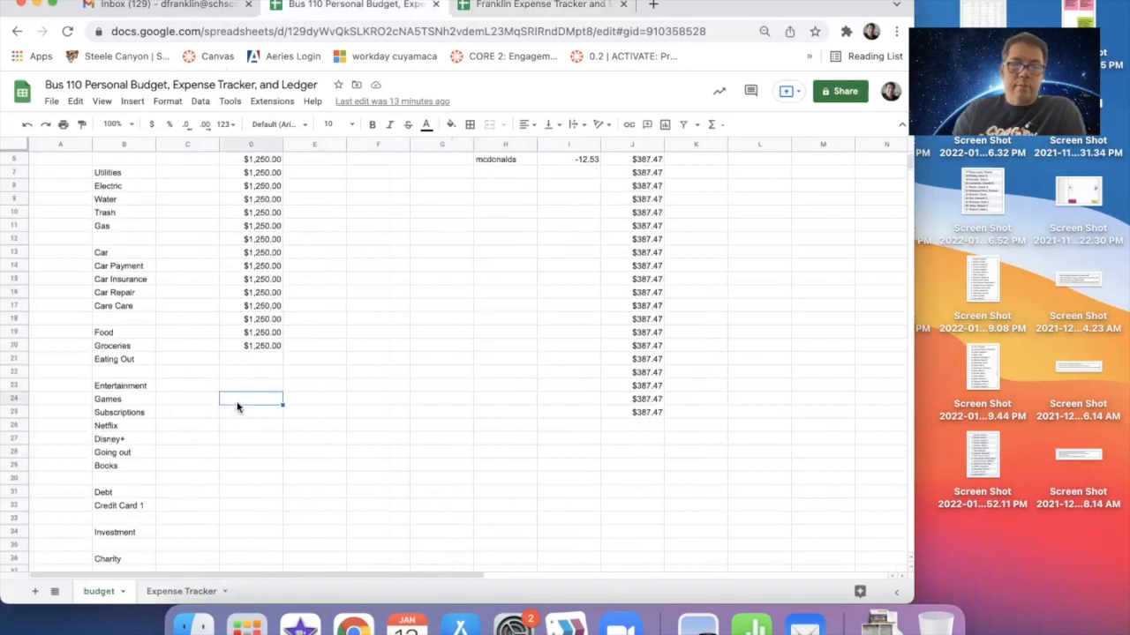
pyautogui.click(238, 426)
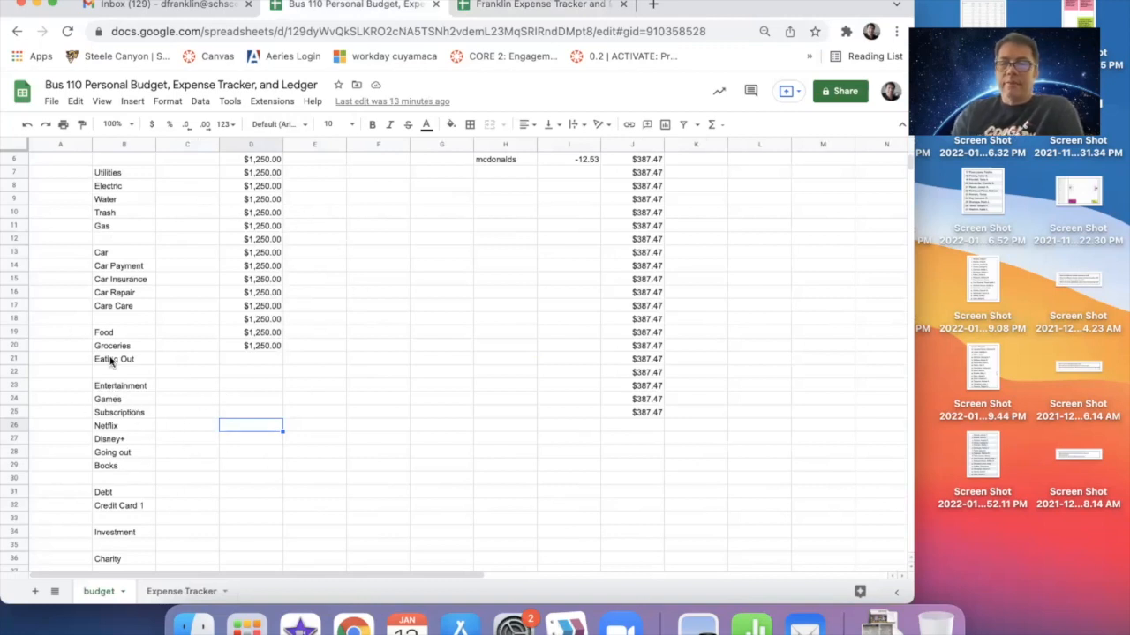
pyautogui.scroll(-3, 271, 375)
pyautogui.click(132, 495)
pyautogui.click(233, 497)
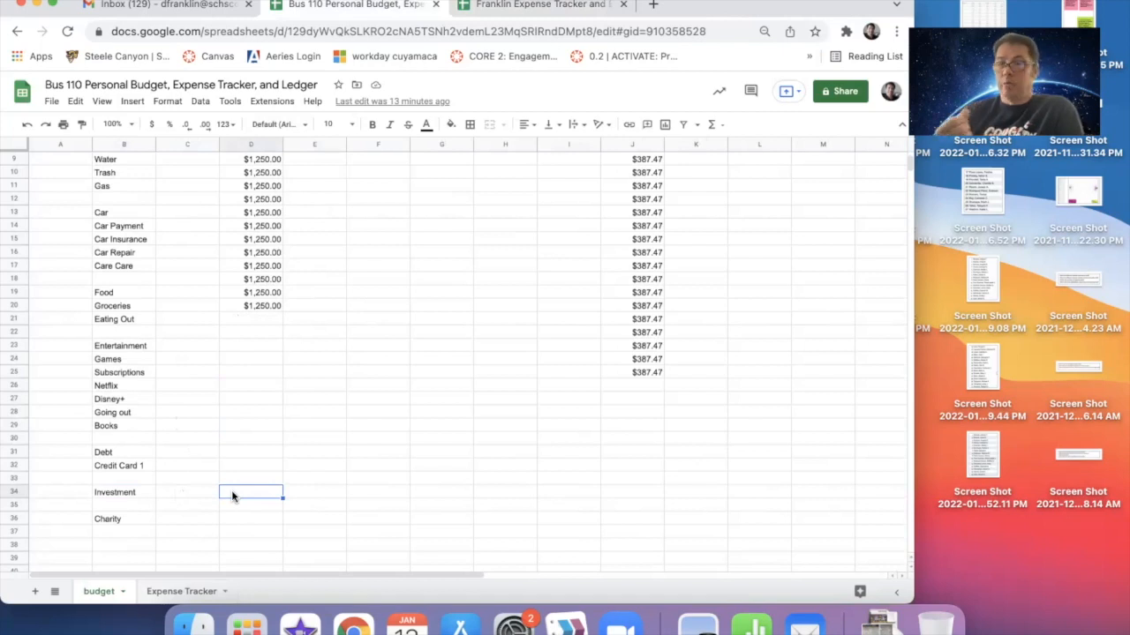
pyautogui.scroll(4, 336, 383)
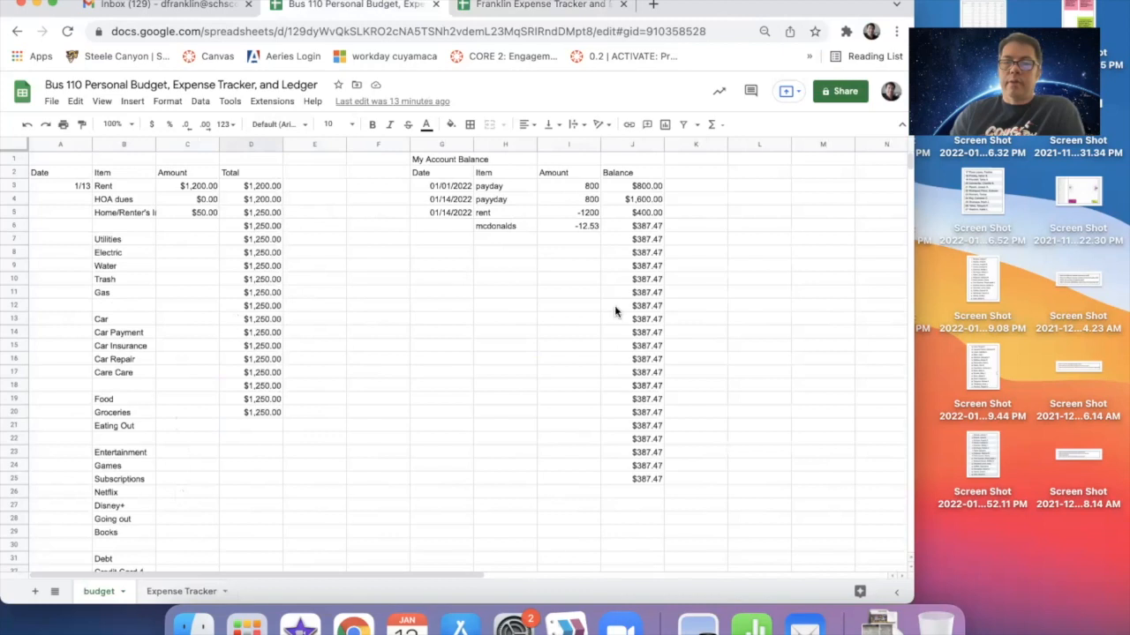
pyautogui.click(495, 6)
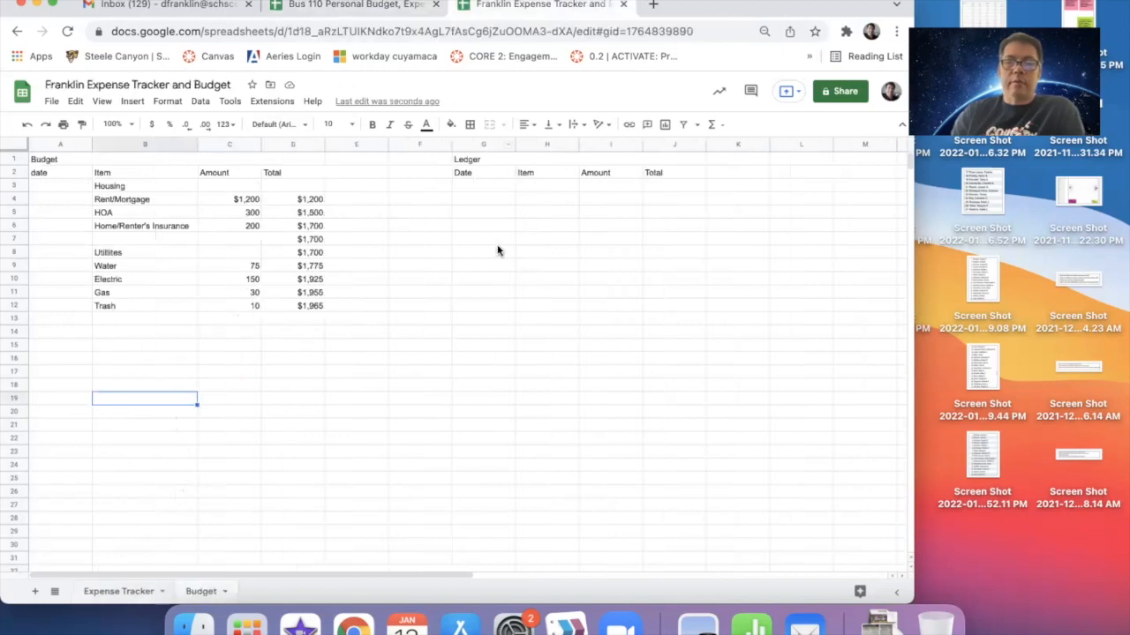
# Step: Record the first Ledger entry in row 3 with date 1/1/2022, item paycheck and amount 800
pyautogui.click(481, 189)
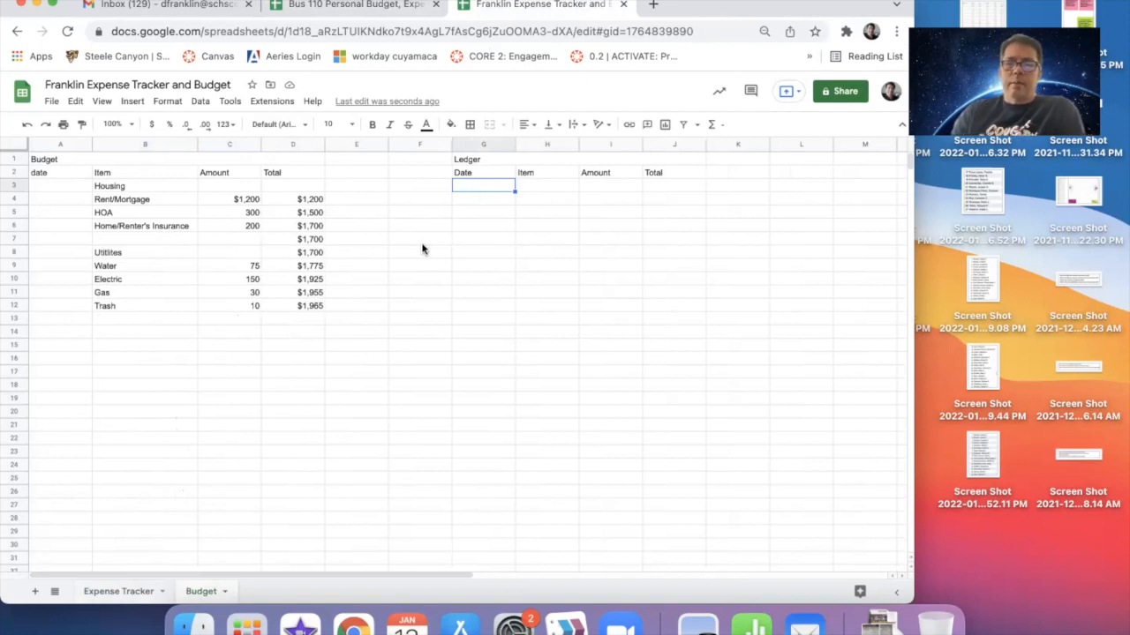
pyautogui.click(664, 192)
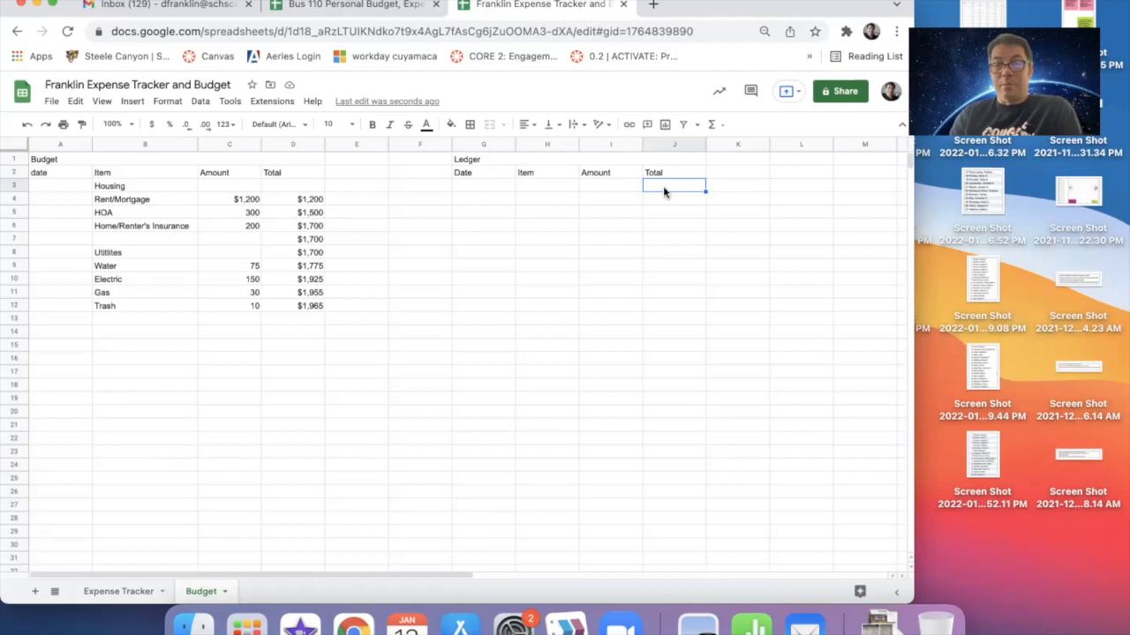
pyautogui.press('Left')
pyautogui.press('Left')
pyautogui.press('Left')
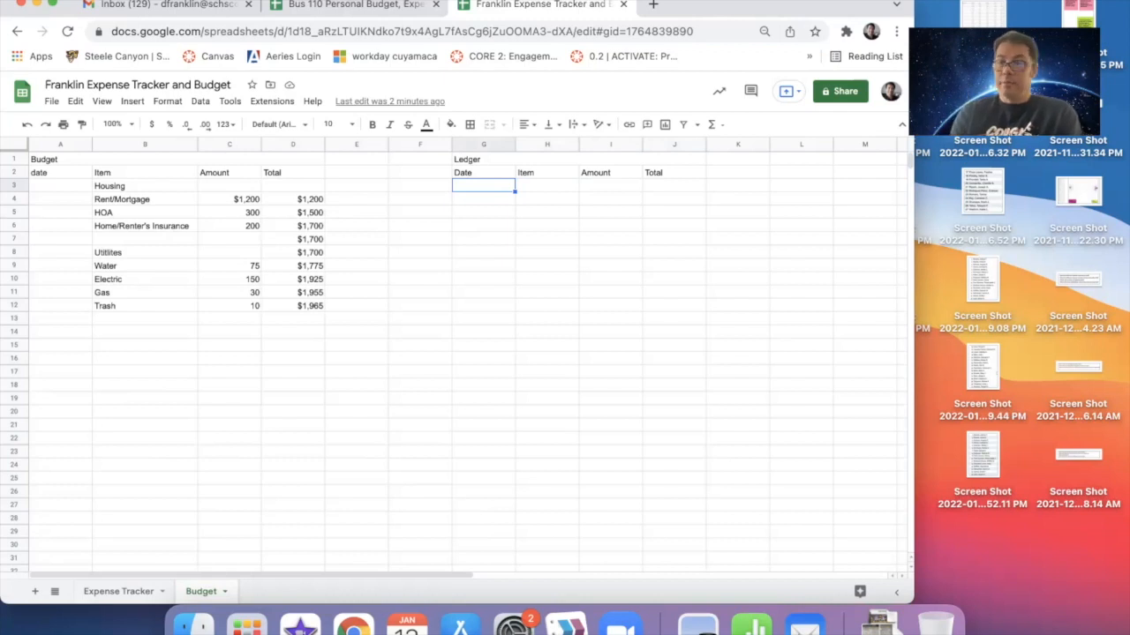
pyautogui.write('1/')
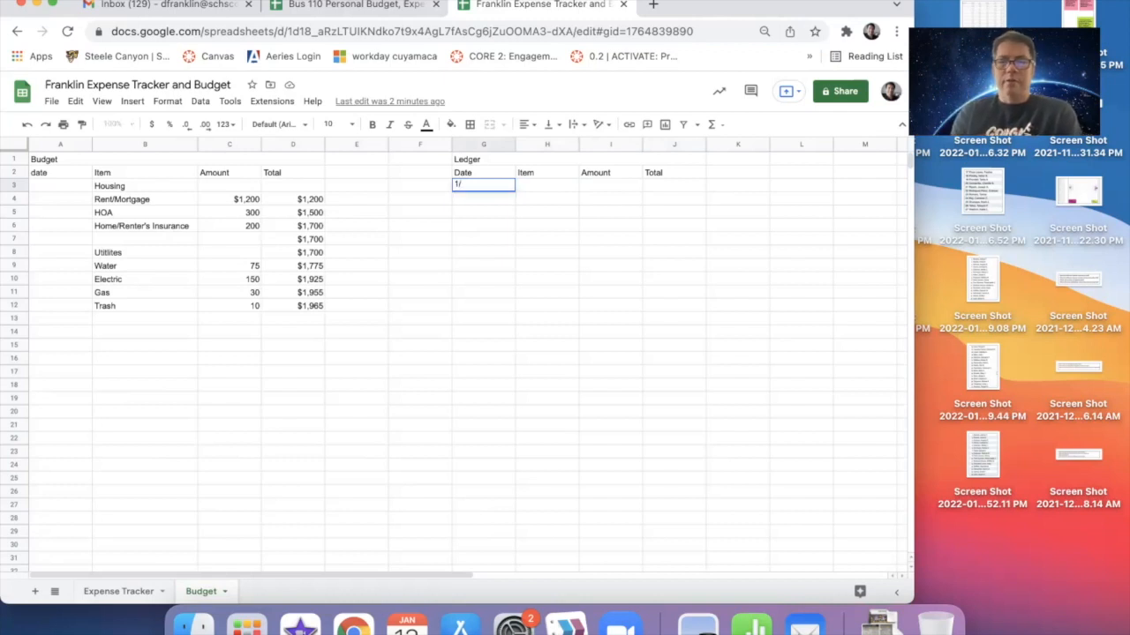
pyautogui.write('1/2022')
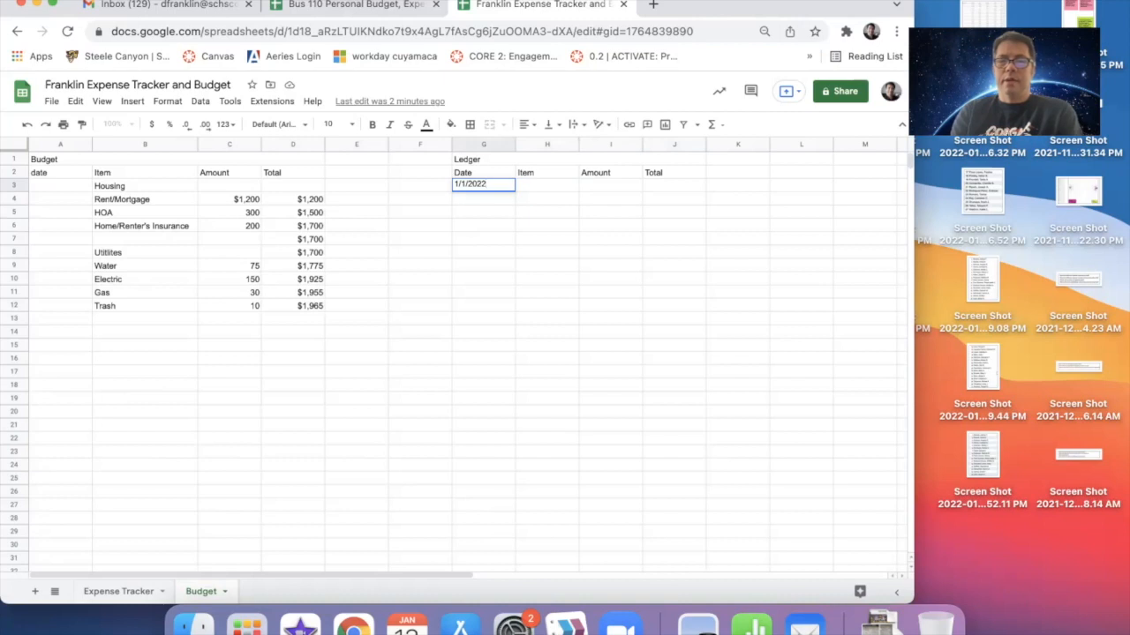
pyautogui.press('Tab')
pyautogui.write('paycheck')
pyautogui.press('Tab')
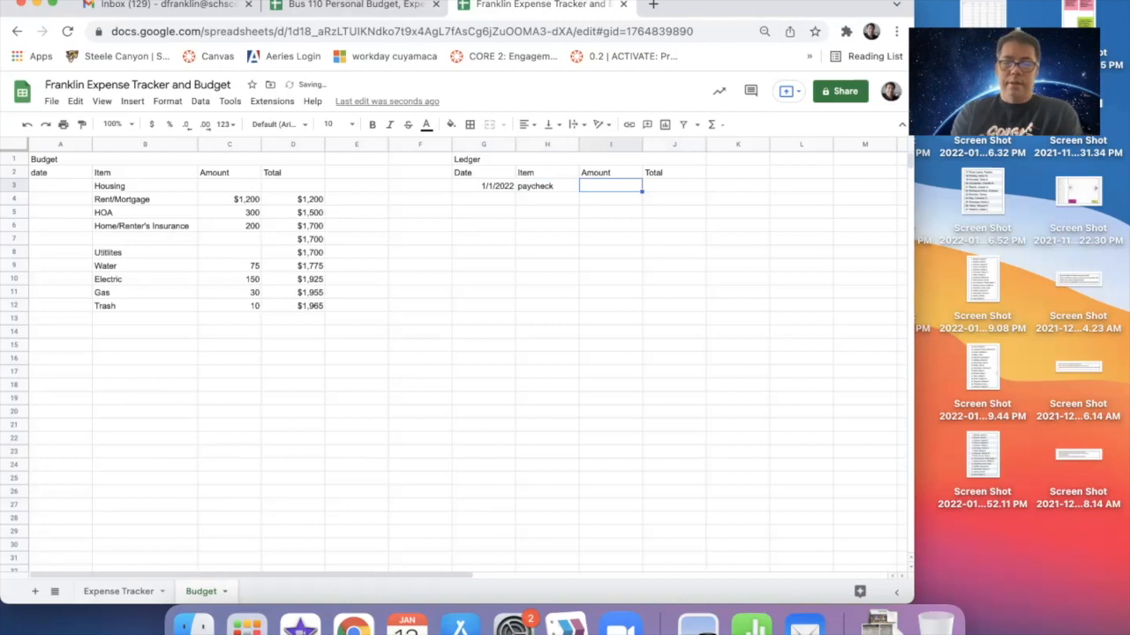
pyautogui.write('800')
pyautogui.press('Tab')
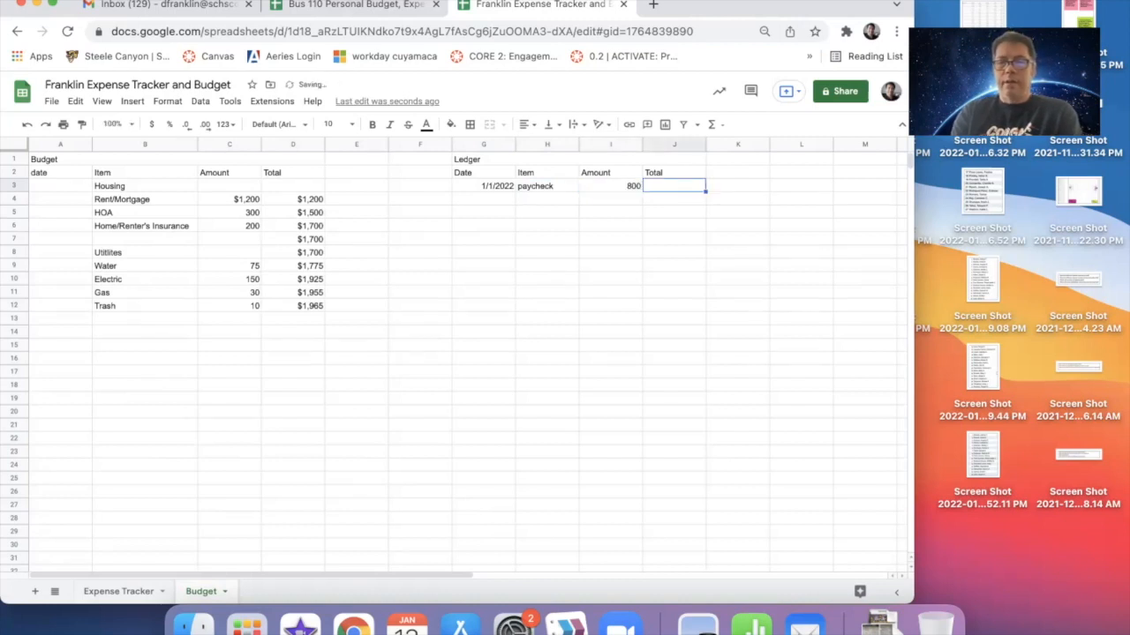
# Step: Set the Ledger's Total for the first paycheck in J3 equal to its Amount in I3
pyautogui.write('=')
pyautogui.click(628, 181)
pyautogui.press('Return')
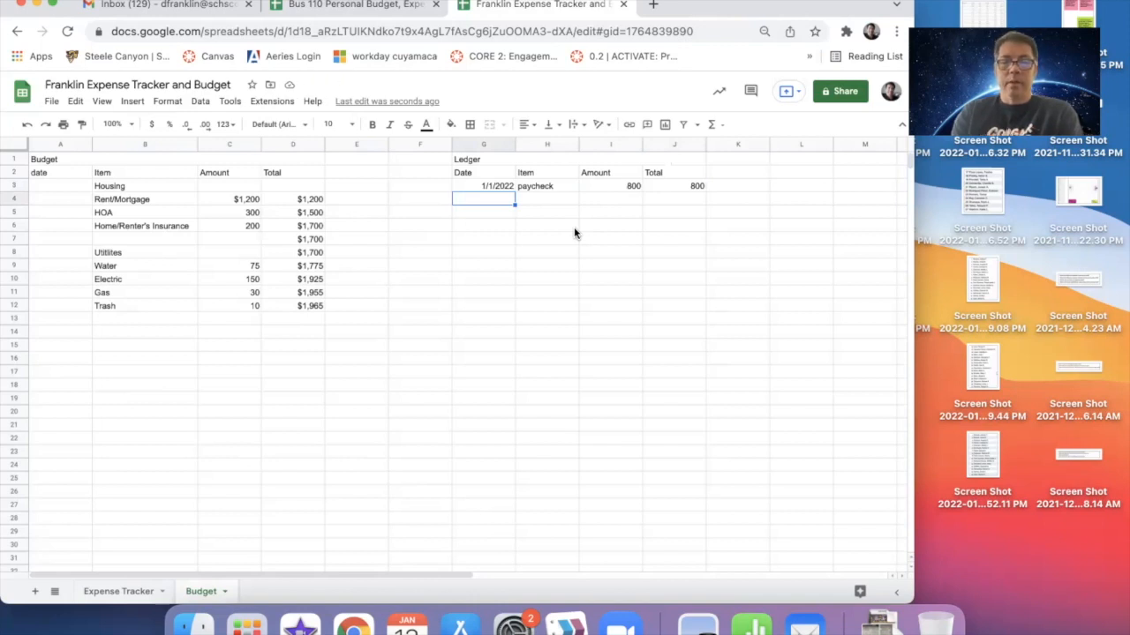
pyautogui.write('1/')
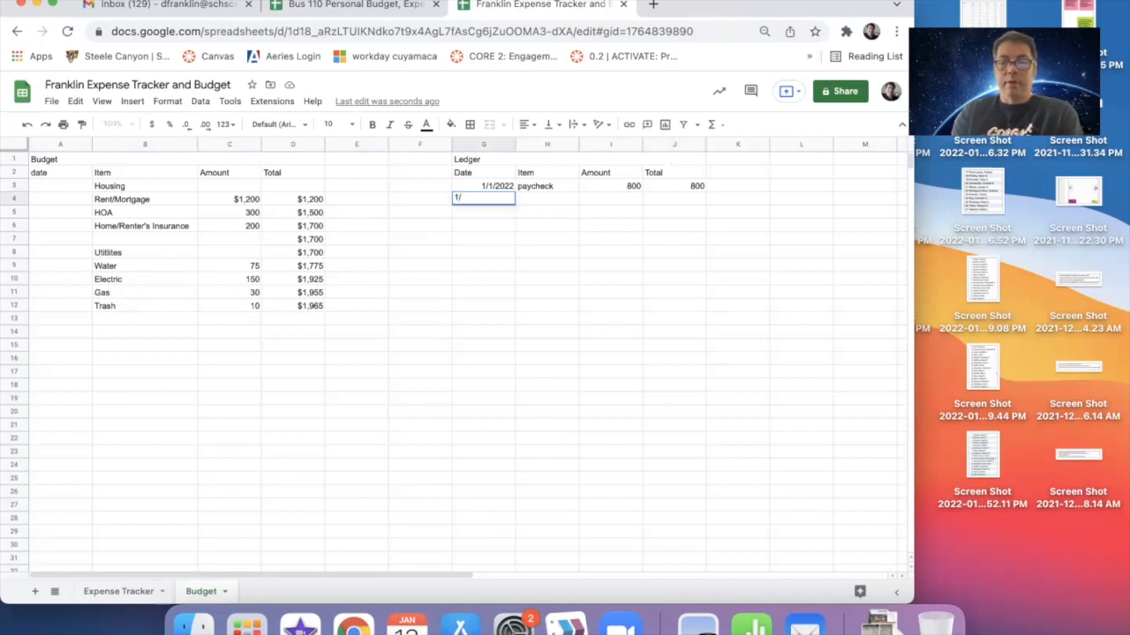
pyautogui.press('BackSpace')
pyautogui.press('BackSpace')
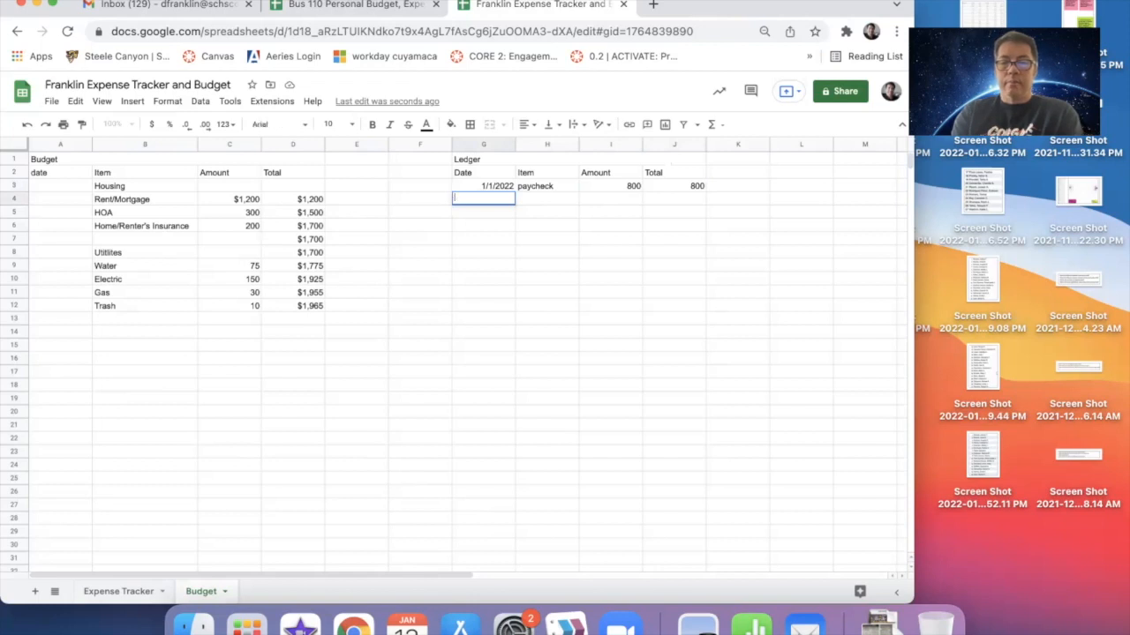
pyautogui.write('Electric')
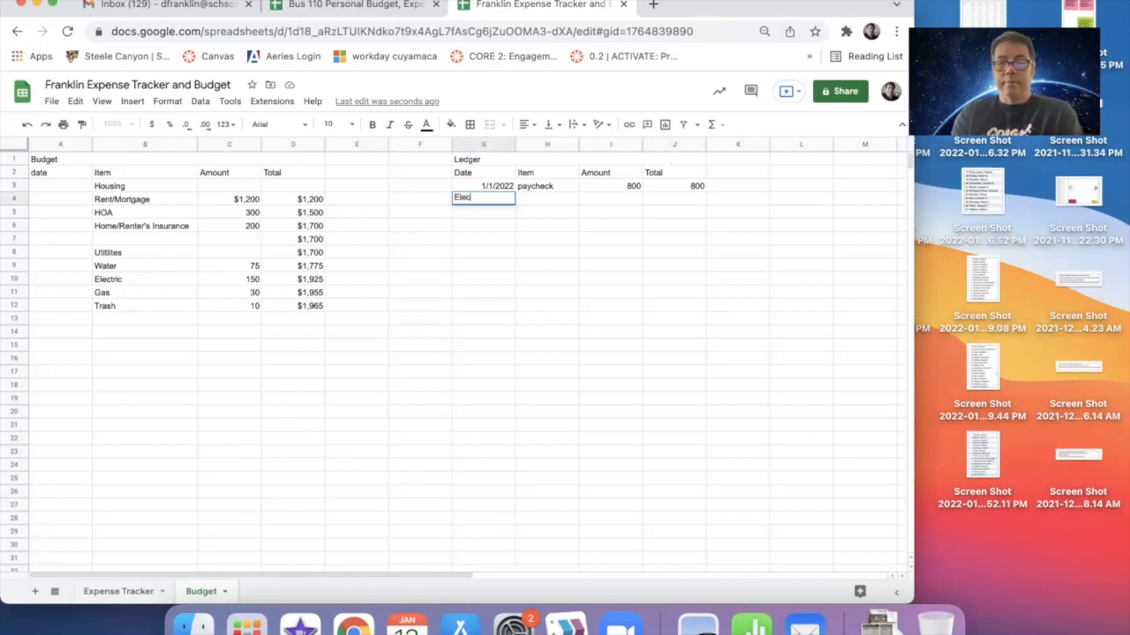
pyautogui.press('BackSpace')
pyautogui.press('BackSpace')
pyautogui.press('BackSpace')
pyautogui.press('BackSpace')
pyautogui.press('BackSpace')
pyautogui.press('BackSpace')
pyautogui.press('BackSpace')
pyautogui.press('BackSpace')
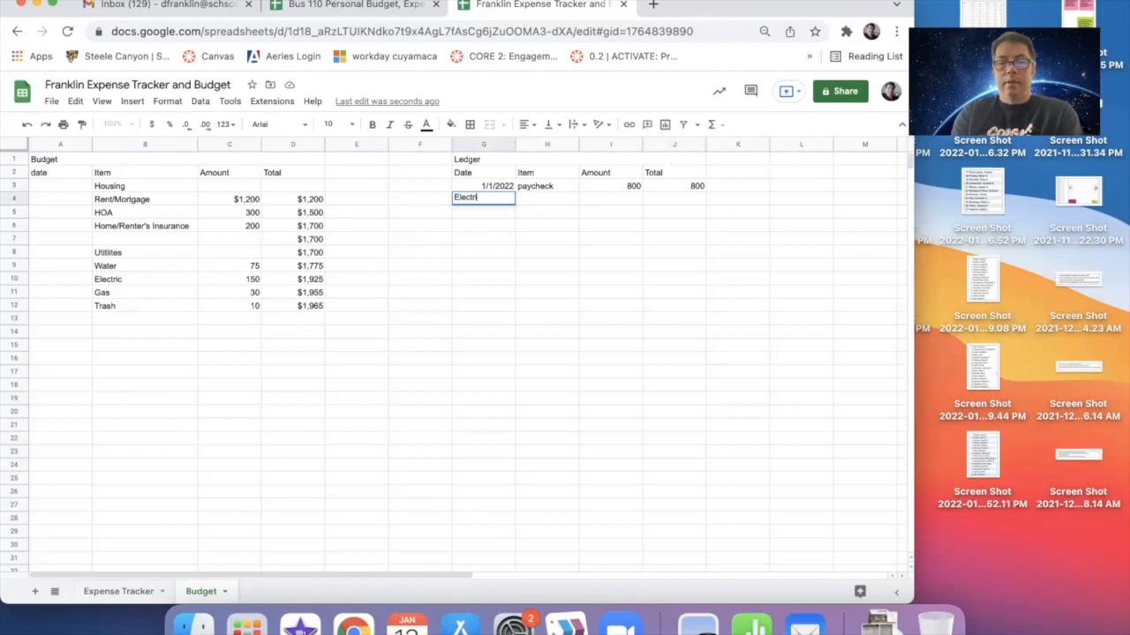
# Step: Record a Ledger entry in row 4 with date 1/1/2022, item electric bill and amount 150
pyautogui.write('1/1/2022')
pyautogui.press('Tab')
pyautogui.write('electric bill')
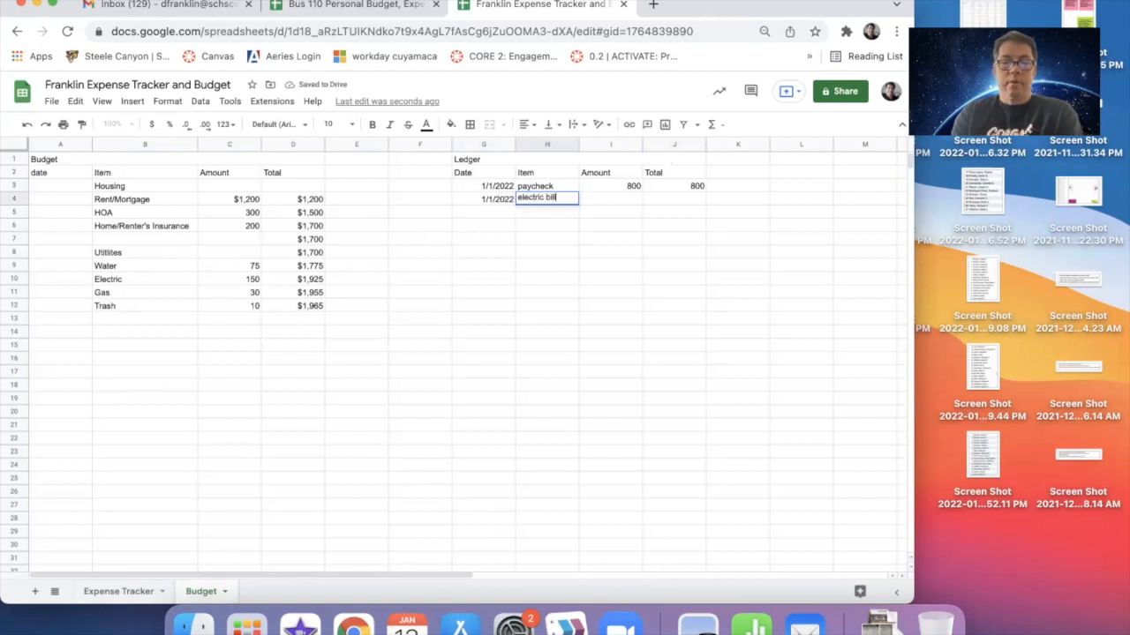
pyautogui.press('Tab')
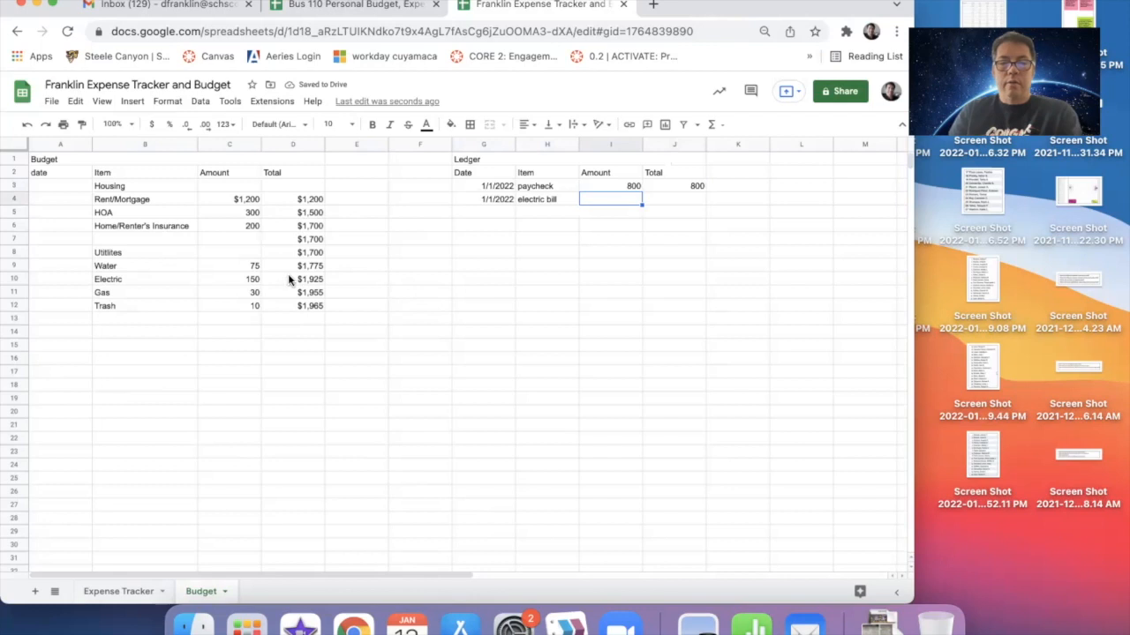
pyautogui.write('150')
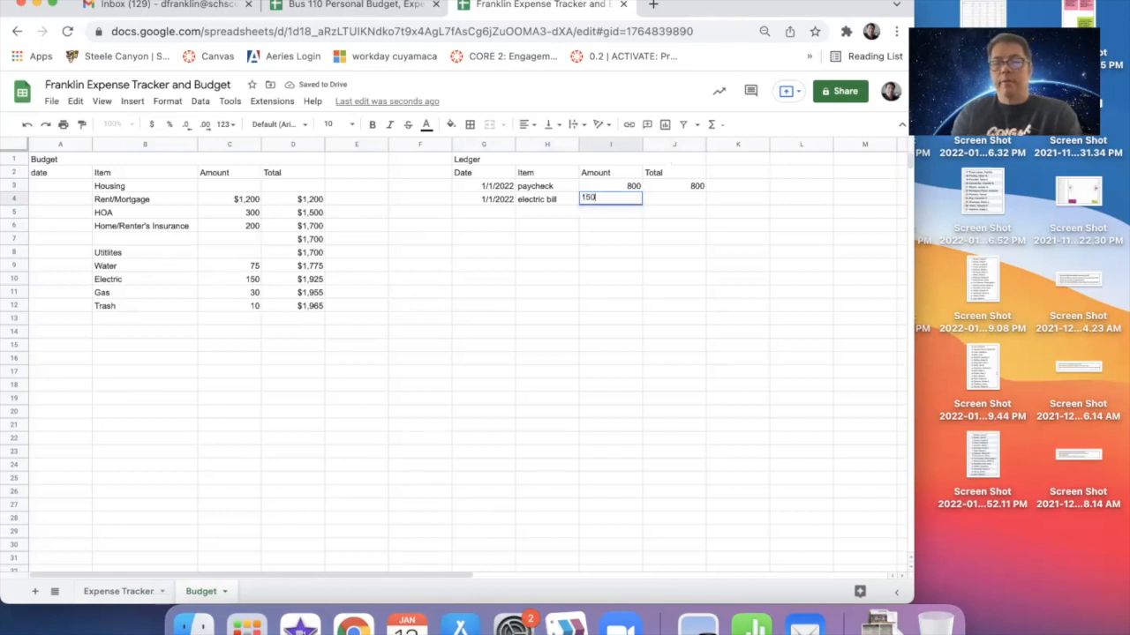
pyautogui.press('Tab')
# Step: Calculate the electric bill's Total in J4 with the formula =J3-I4
pyautogui.write('=')
pyautogui.click(692, 185)
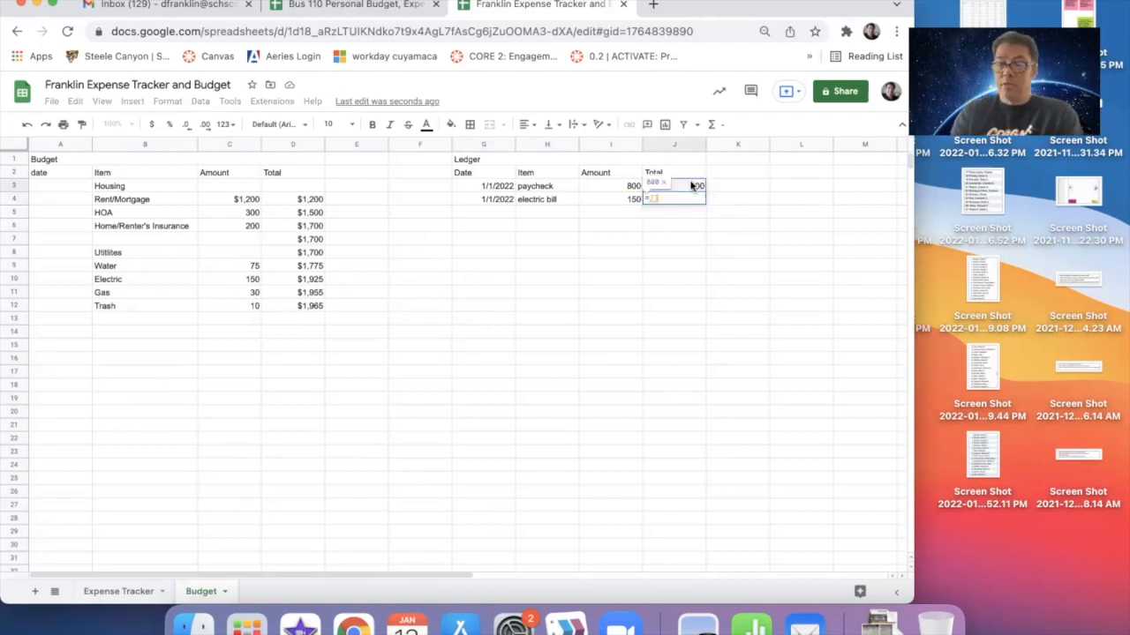
pyautogui.write('-')
pyautogui.click(625, 201)
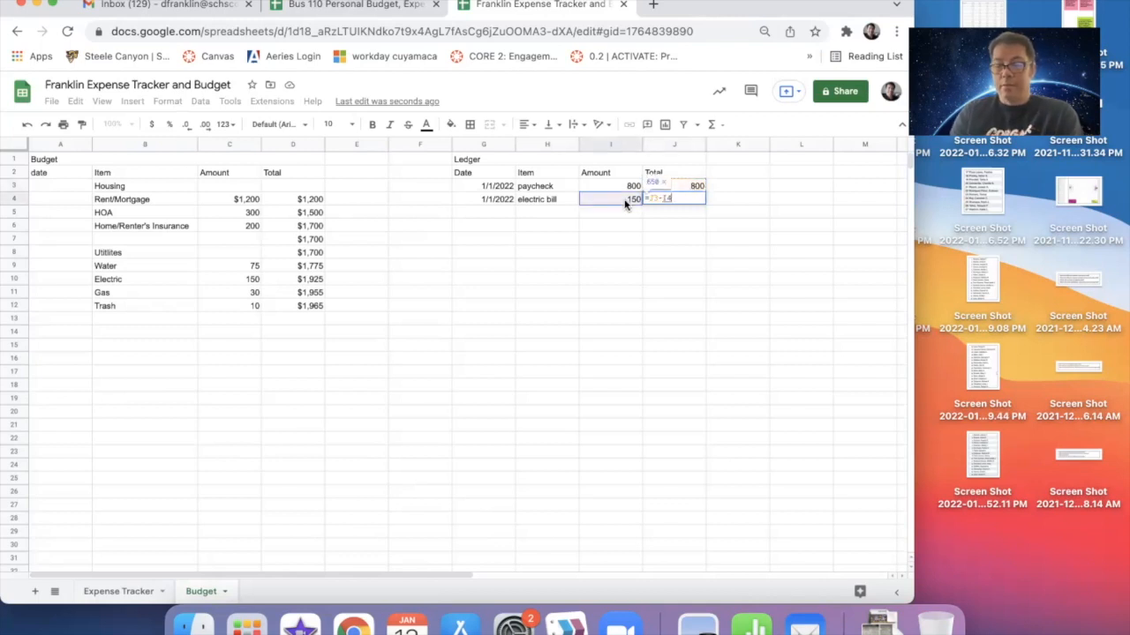
pyautogui.press('Return')
# Step: Change the electric bill's Total formula in J4 to add the amount instead of subtracting it, =J3+I4
pyautogui.press('Right')
pyautogui.press('Right')
pyautogui.press('Right')
pyautogui.press('Up')
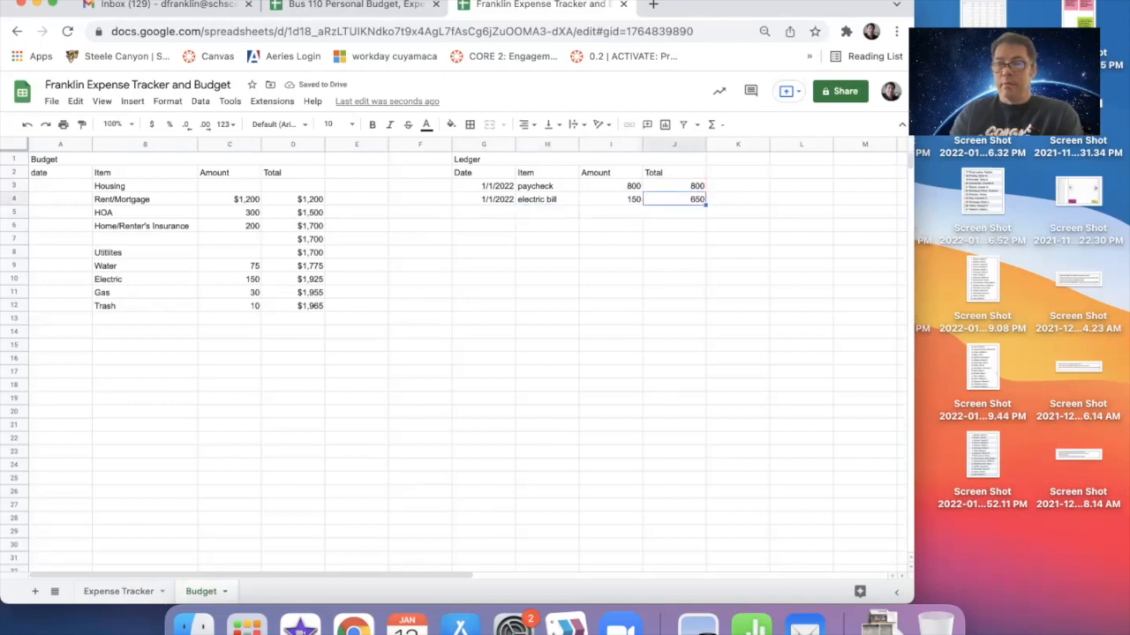
pyautogui.doubleClick(671, 199)
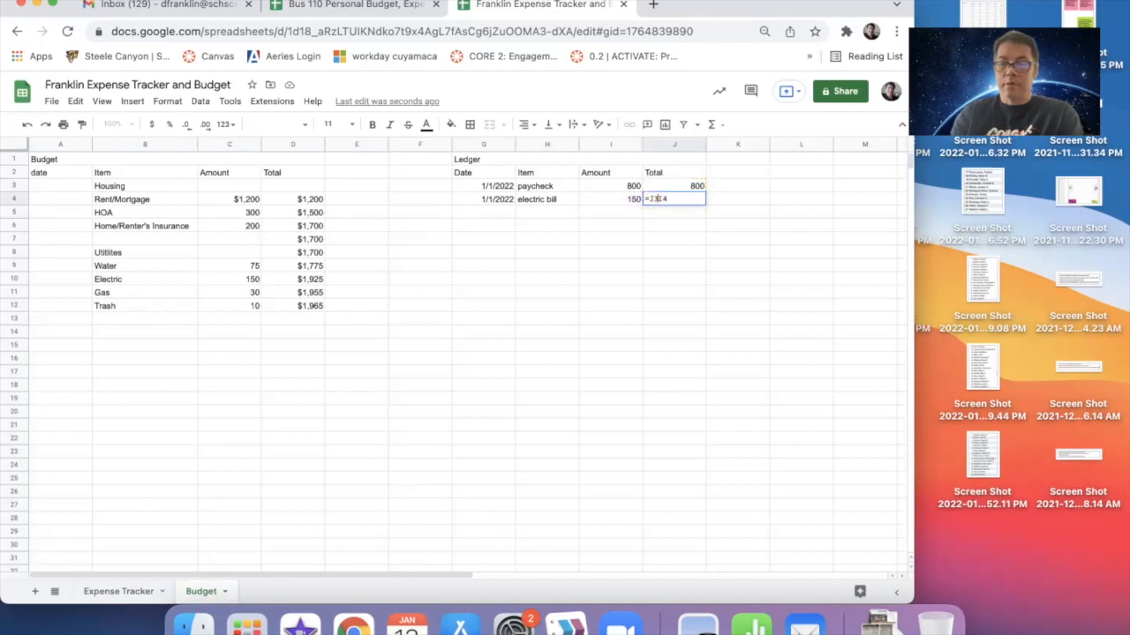
pyautogui.write('+')
pyautogui.press('Return')
# Step: Make the electric bill's Amount in I4 negative, -150
pyautogui.doubleClick(634, 200)
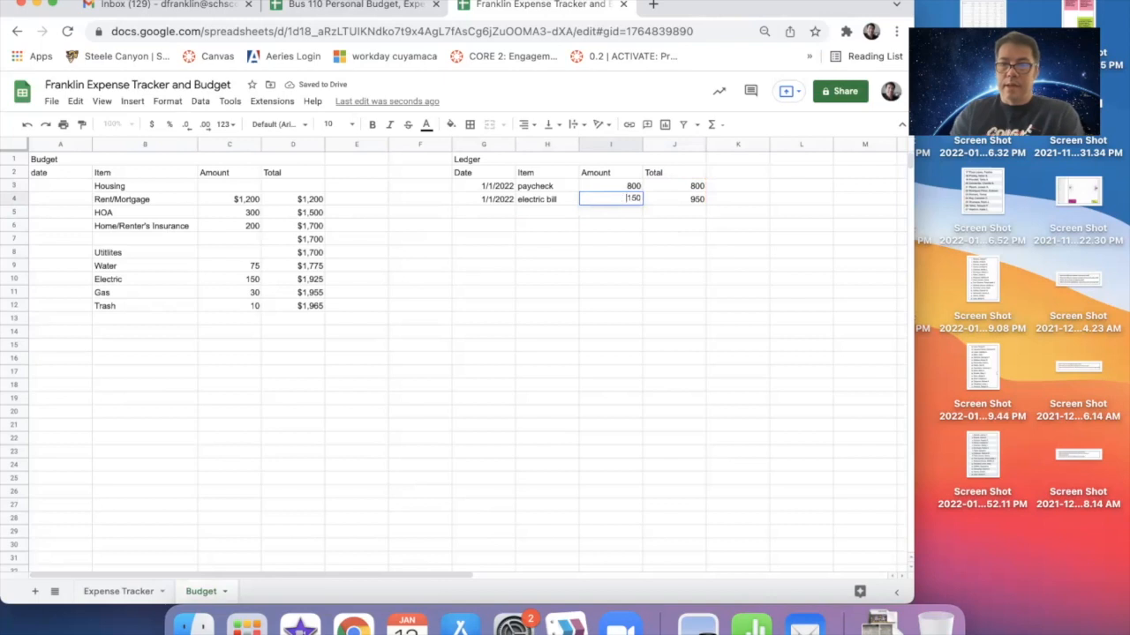
pyautogui.write('-')
pyautogui.press('Return')
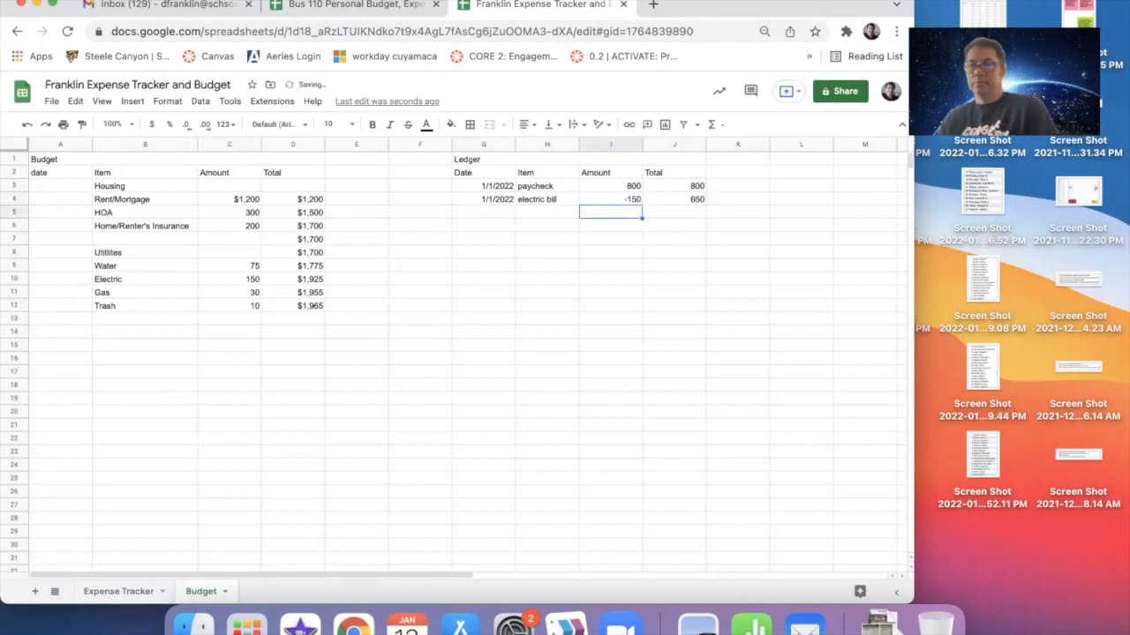
# Step: Format the Ledger's entire Amount and Total columns, I and J, as currency
pyautogui.press('Up')
pyautogui.press('Up')
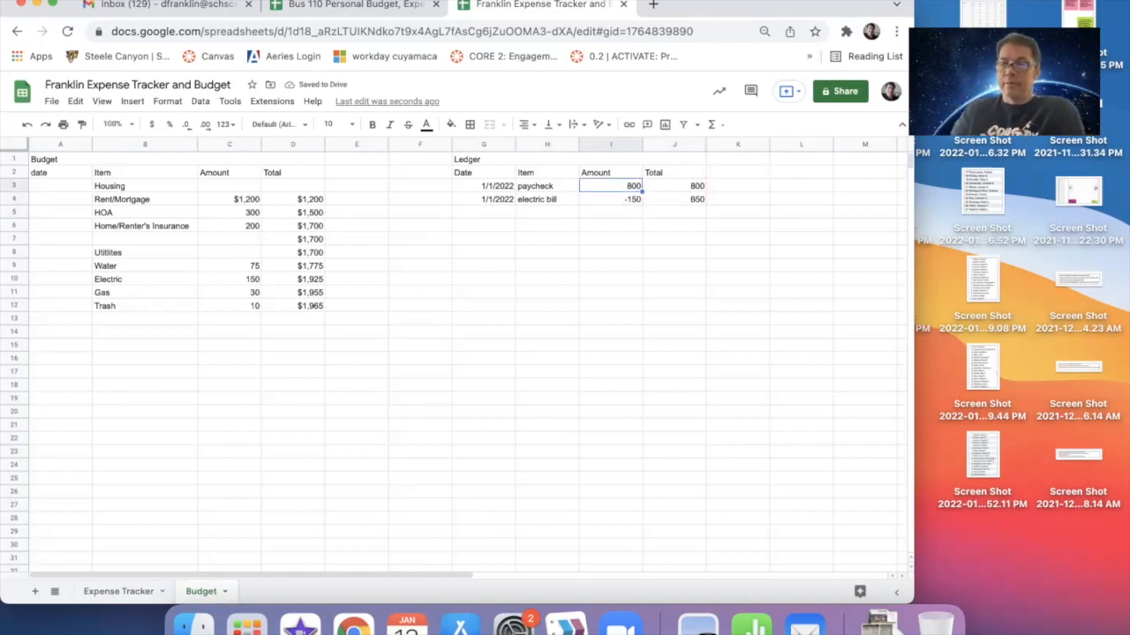
pyautogui.press('Down')
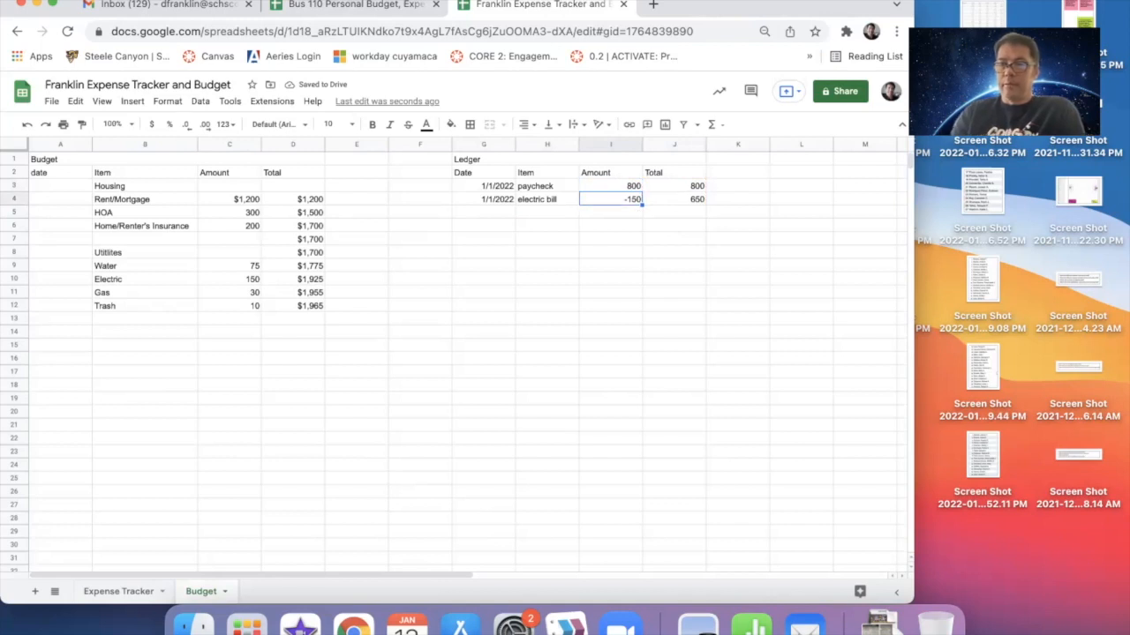
pyautogui.press('Up')
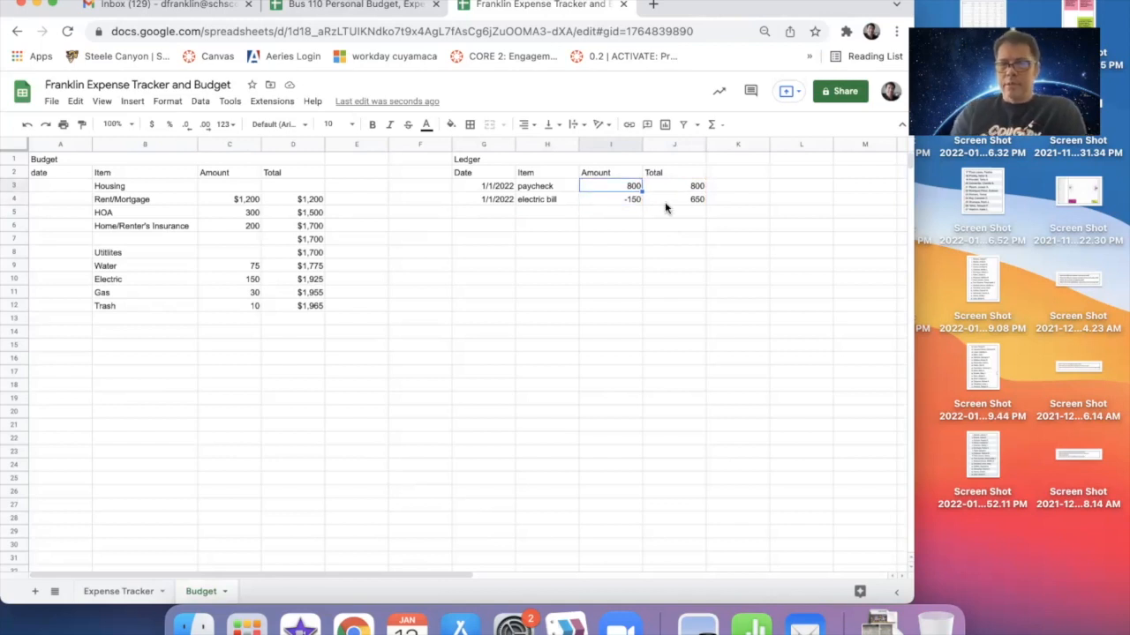
pyautogui.hotkey('shift', 'Down')
pyautogui.hotkey('shift', 'Right')
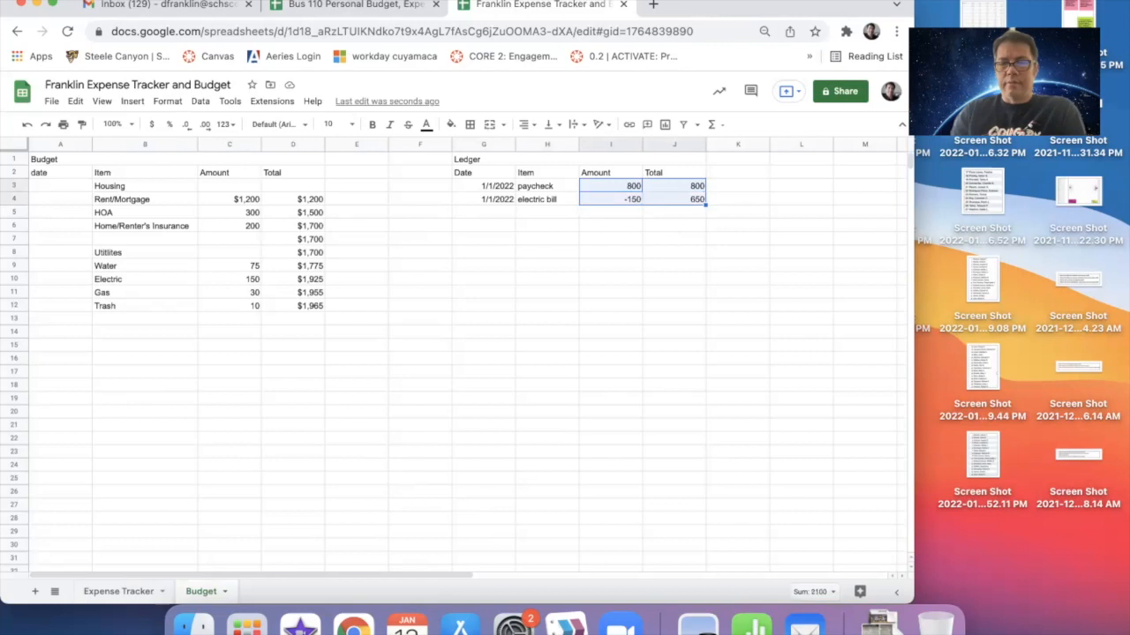
pyautogui.click(606, 144)
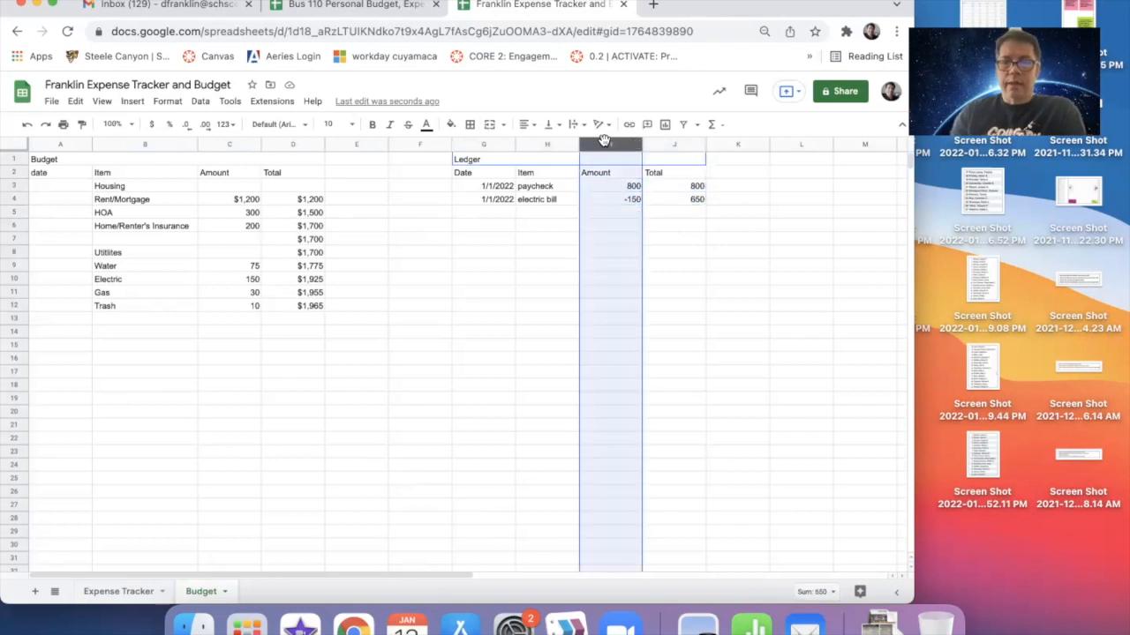
pyautogui.hotkey('shift', 'Right')
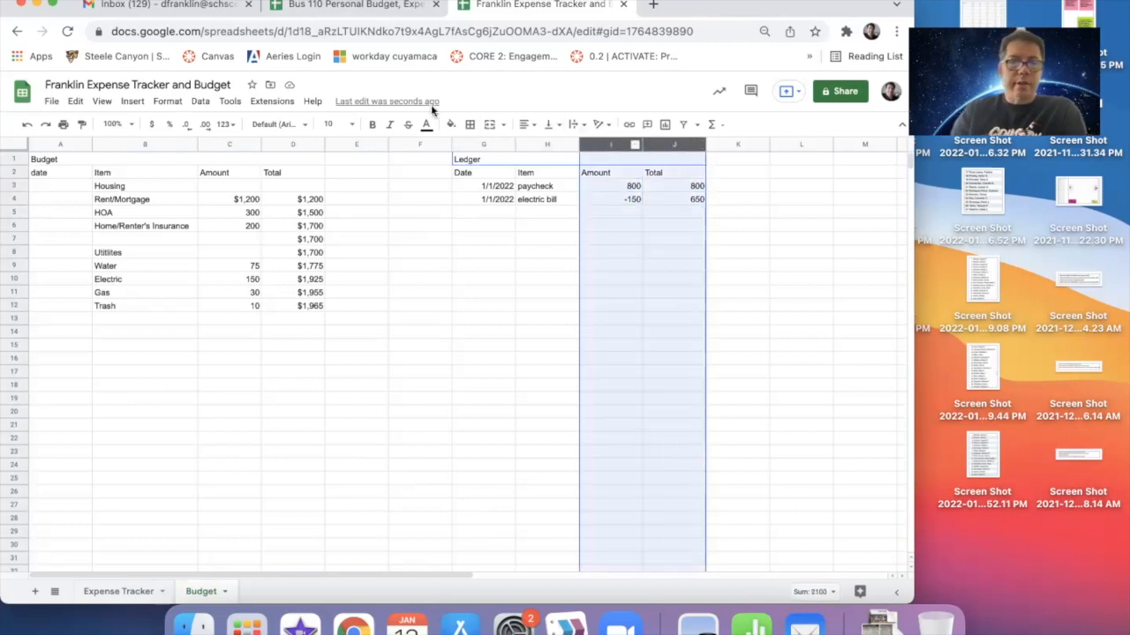
pyautogui.click(154, 124)
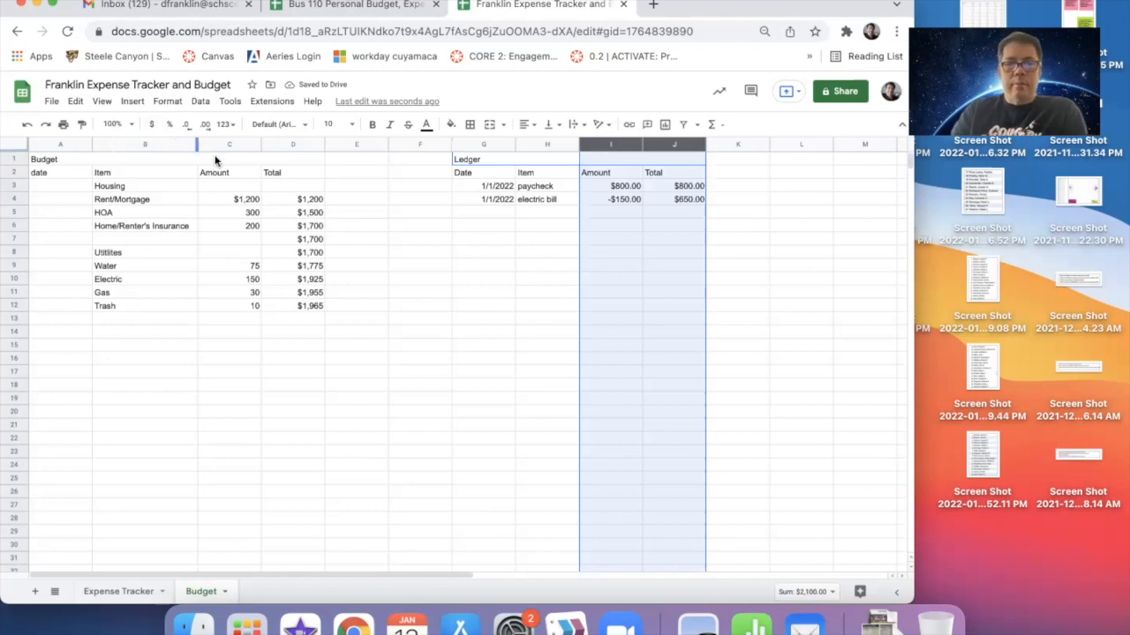
# Step: Switch the number format of the Ledger's Amount and Total columns to Accounting
pyautogui.click(167, 101)
pyautogui.moveTo(207, 240)
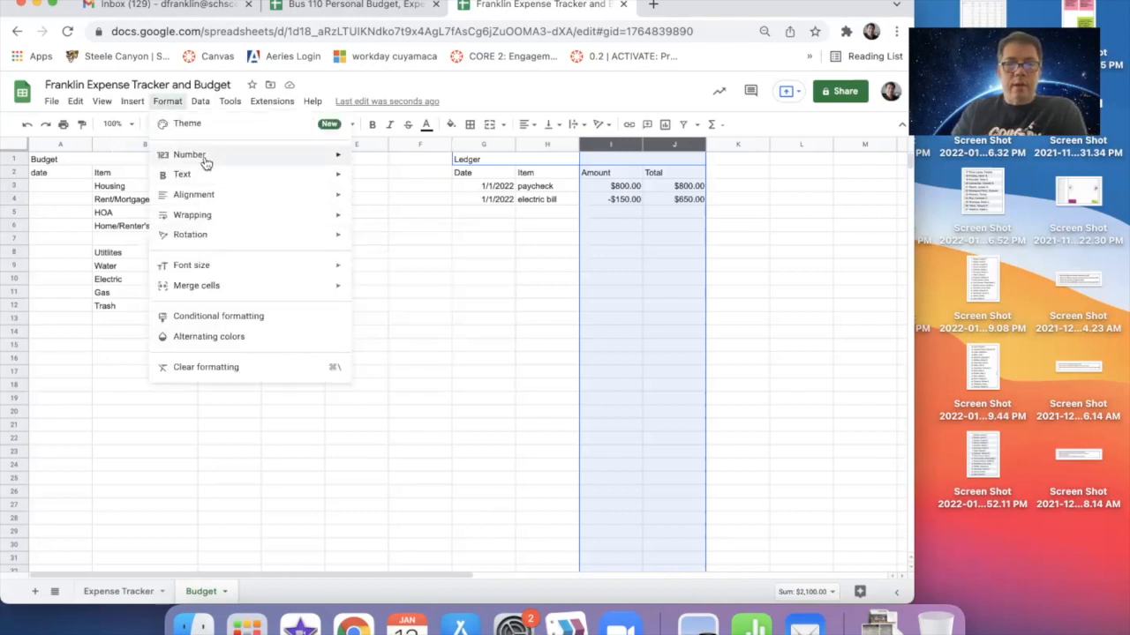
pyautogui.moveTo(207, 156)
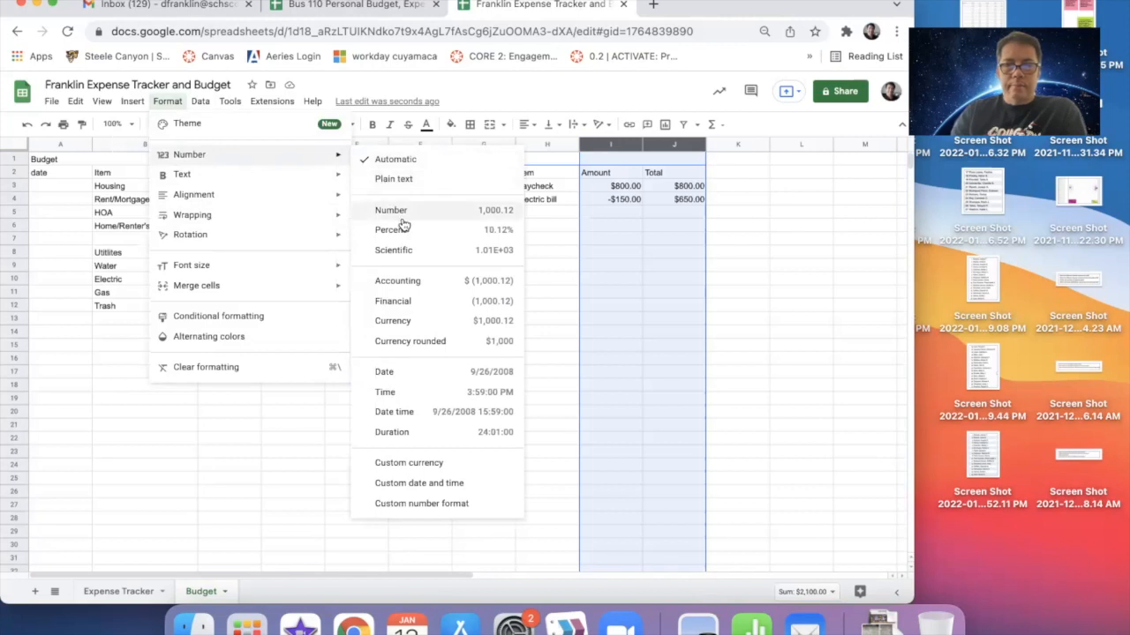
pyautogui.click(423, 282)
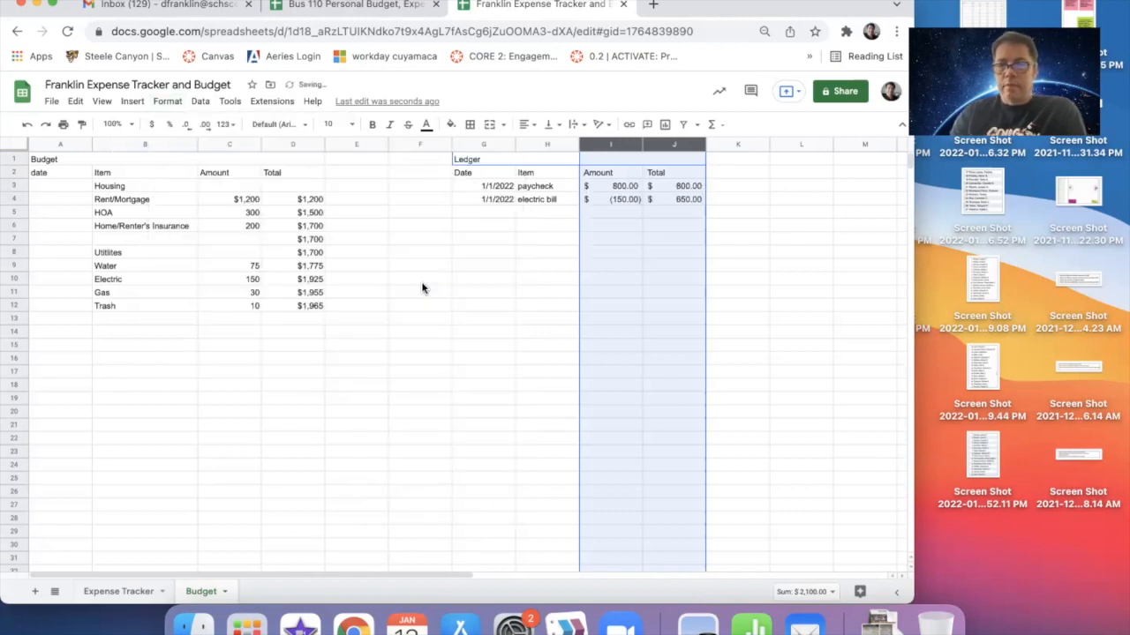
pyautogui.click(581, 269)
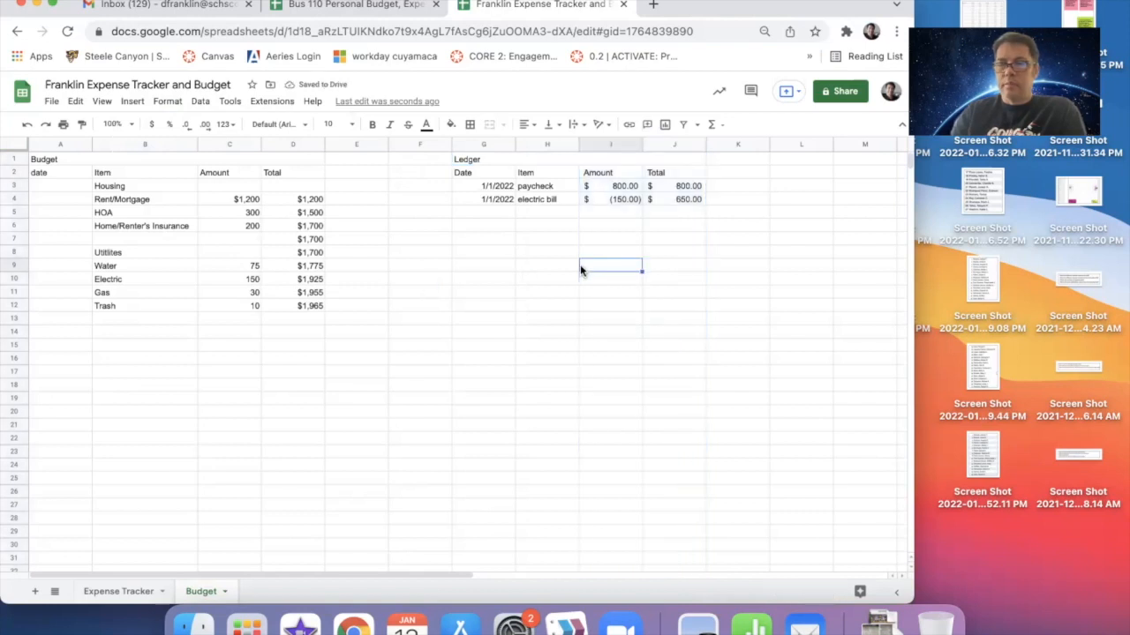
# Step: Record a Ledger entry in row 5 with date 1/1/2022, item food and amount -200
pyautogui.click(623, 199)
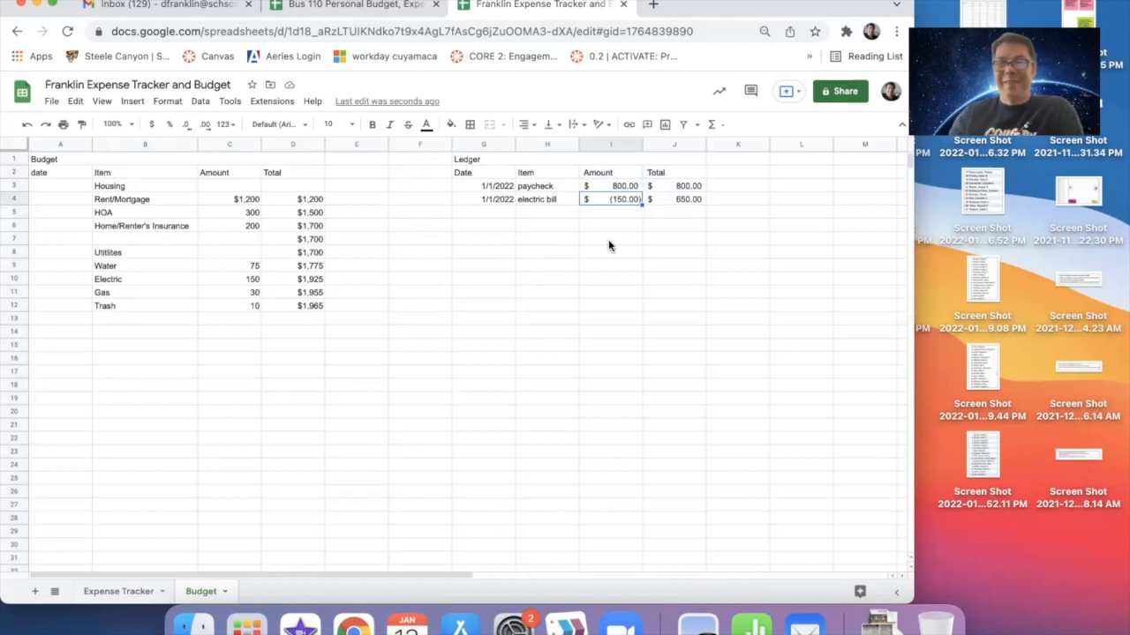
pyautogui.click(677, 211)
pyautogui.click(494, 218)
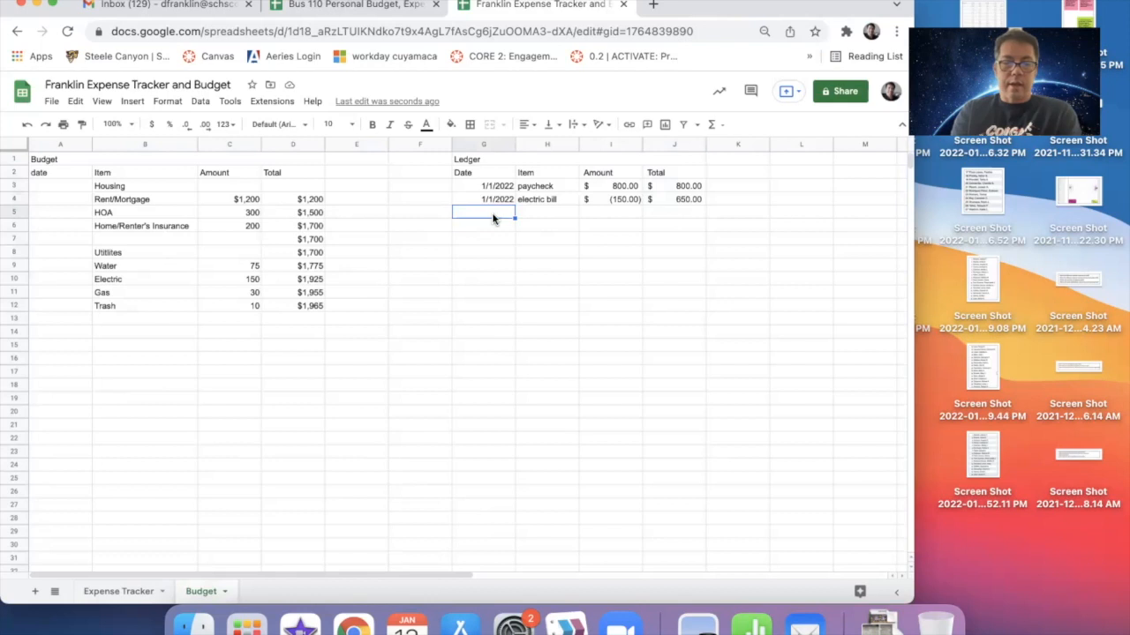
pyautogui.write('1/')
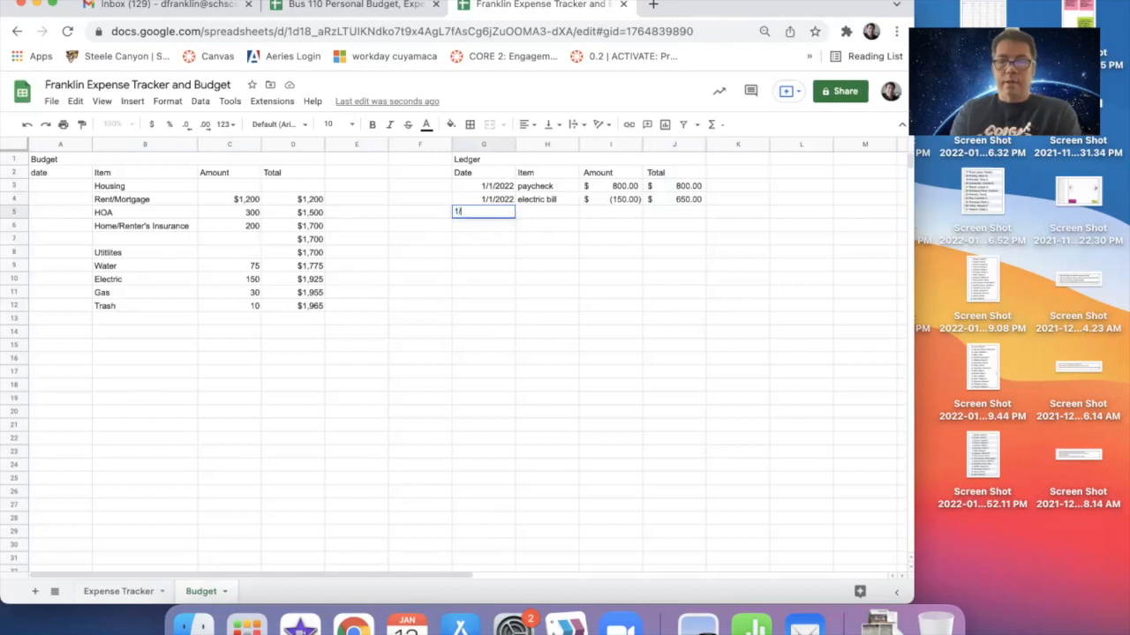
pyautogui.write('1/2022')
pyautogui.press('Tab')
pyautogui.write('food')
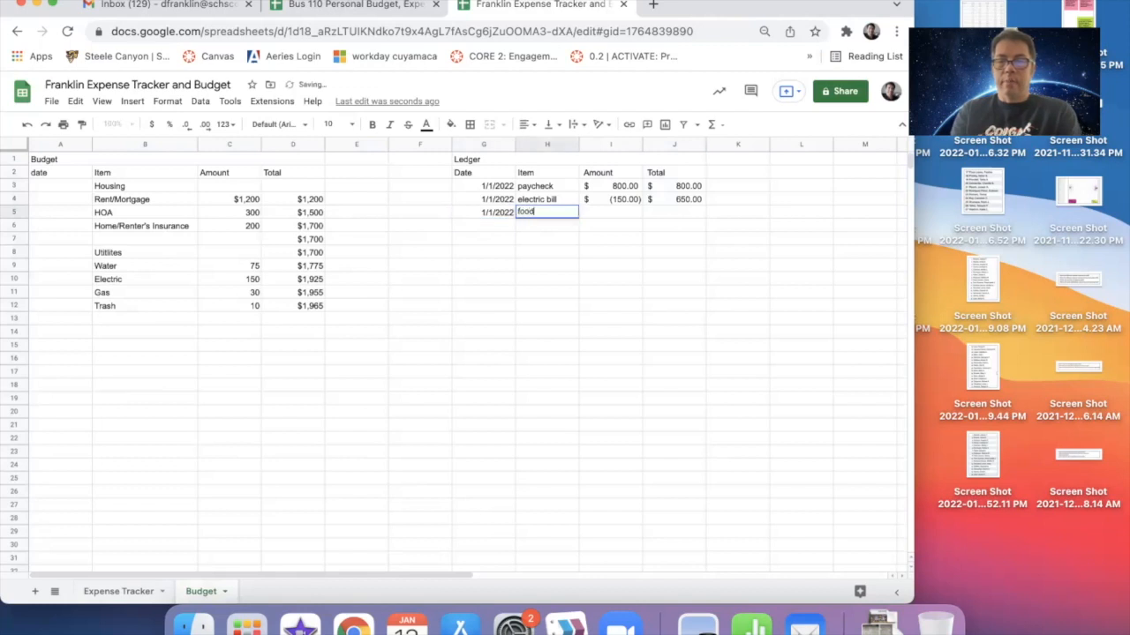
pyautogui.press('Tab')
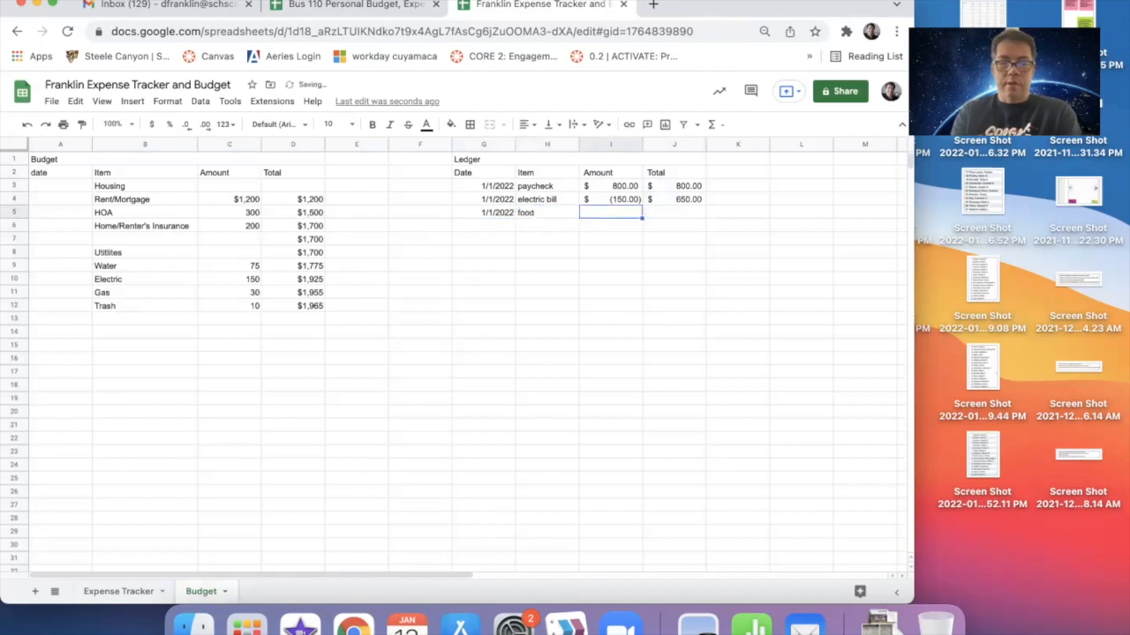
pyautogui.write('$200')
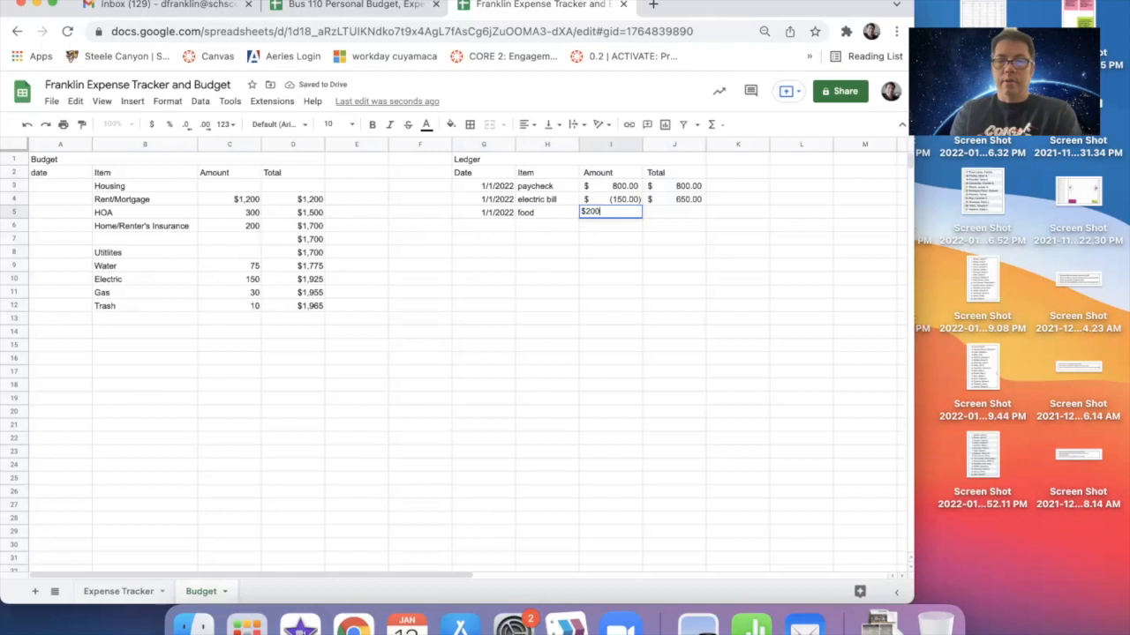
pyautogui.press('BackSpace')
pyautogui.press('BackSpace')
pyautogui.press('BackSpace')
pyautogui.write('-200')
pyautogui.press('Return')
# Step: Record a Ledger entry in row 6 with date 1/14/2022, item payceck and amount 800
pyautogui.press('Right')
pyautogui.press('Left')
pyautogui.write('1/')
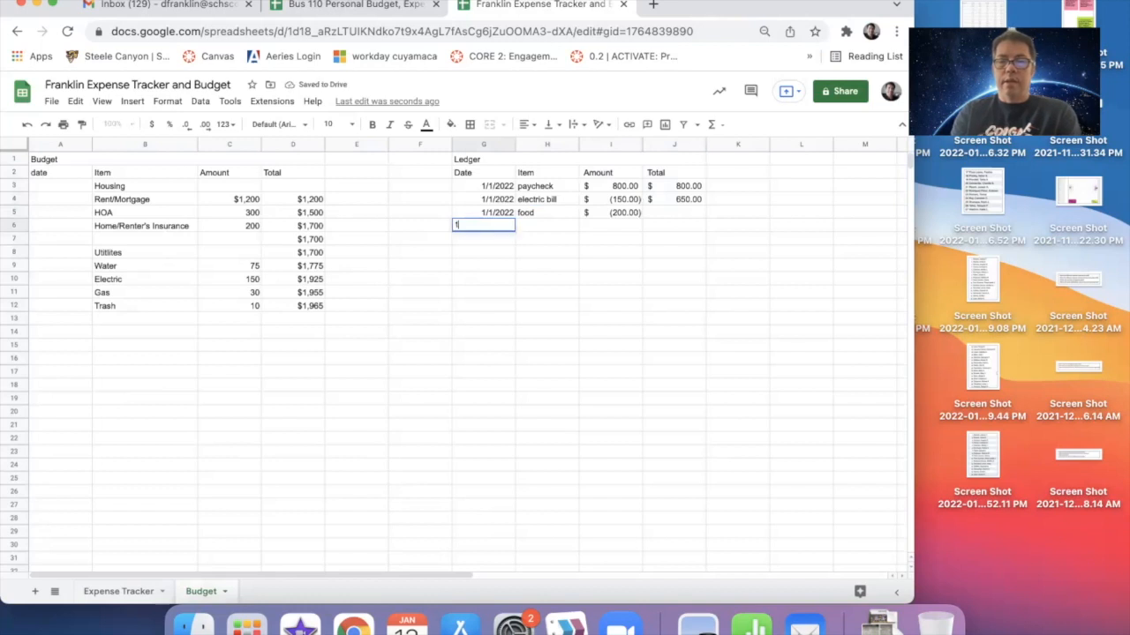
pyautogui.write('14/2022')
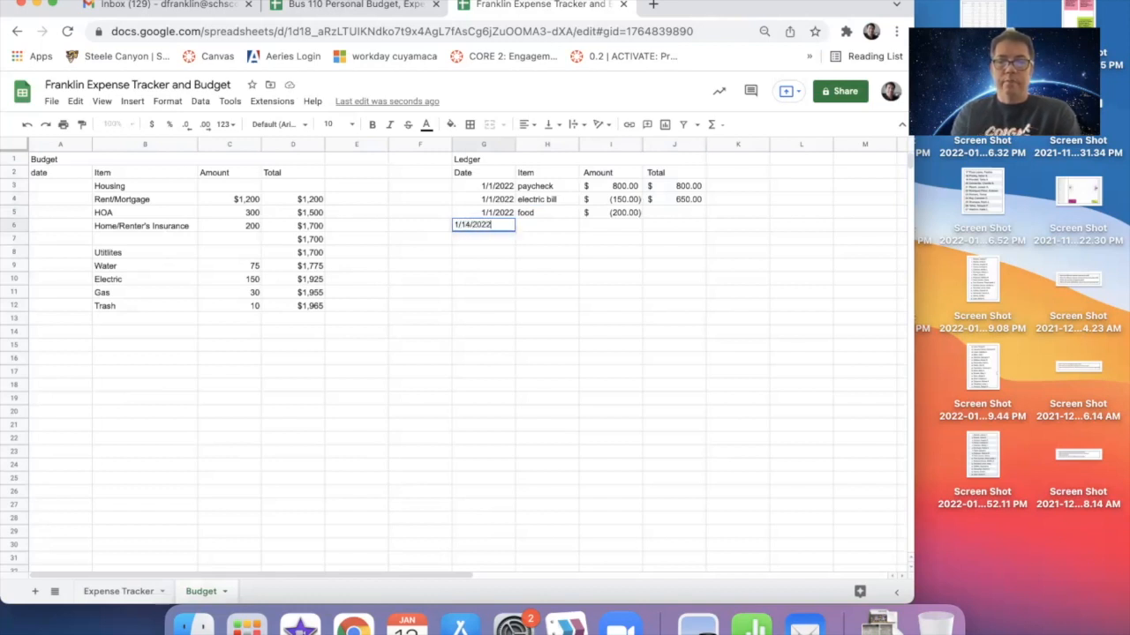
pyautogui.press('Tab')
pyautogui.write('paycec')
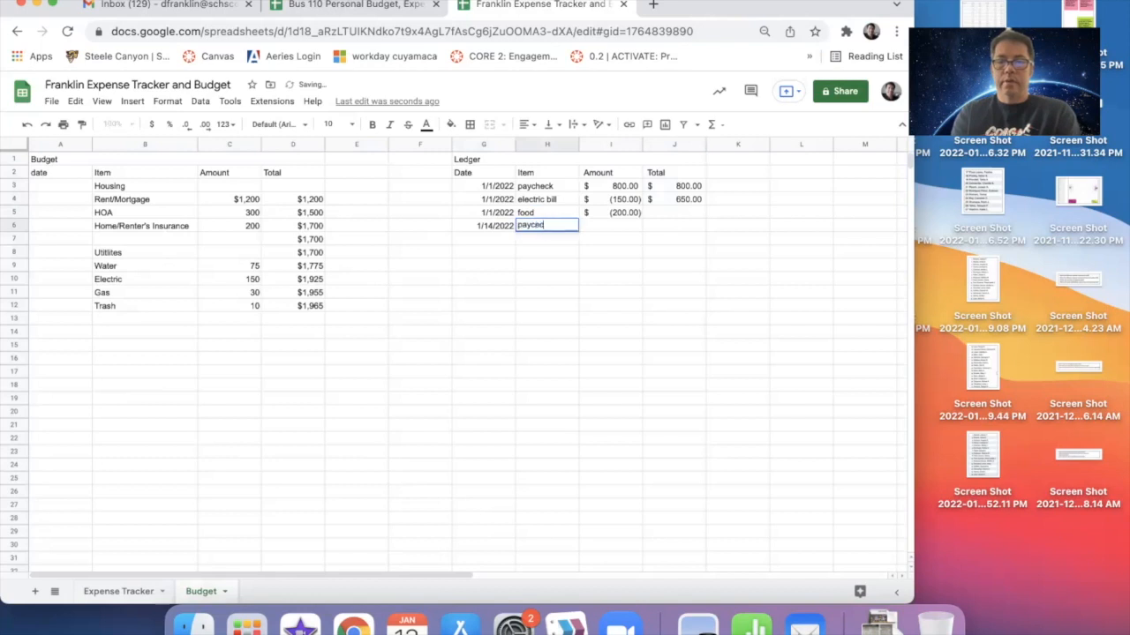
pyautogui.write('ck')
pyautogui.press('Tab')
pyautogui.write('800')
pyautogui.press('Tab')
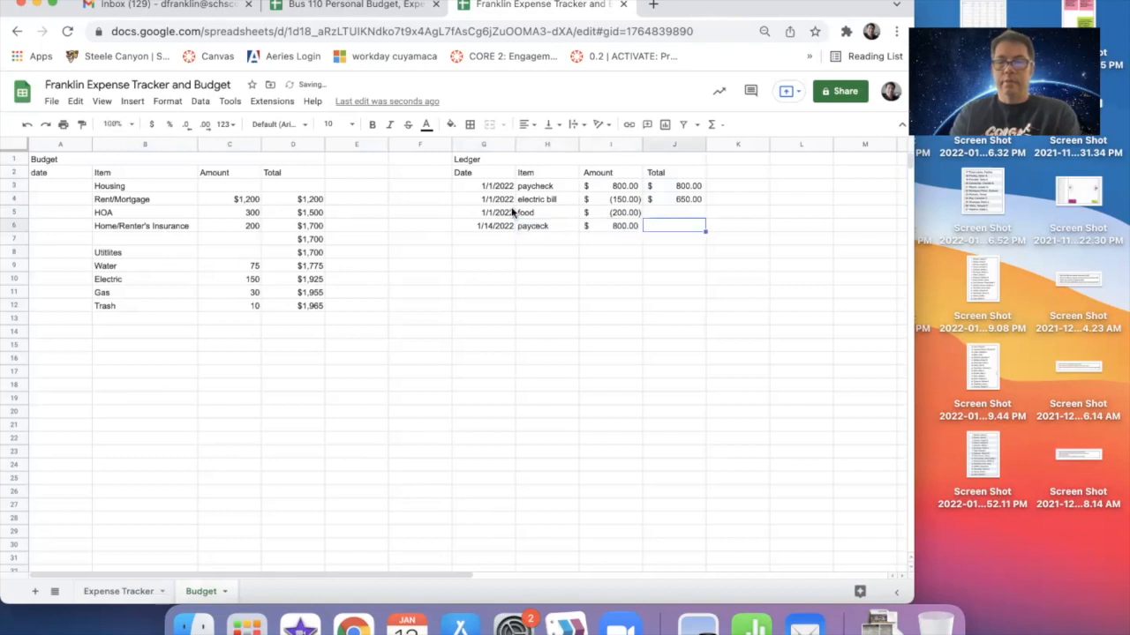
# Step: Fill the Ledger's running-total formula in the Total column from J4 down through row 18
pyautogui.click(688, 198)
pyautogui.moveTo(706, 205); pyautogui.dragTo(703, 386)
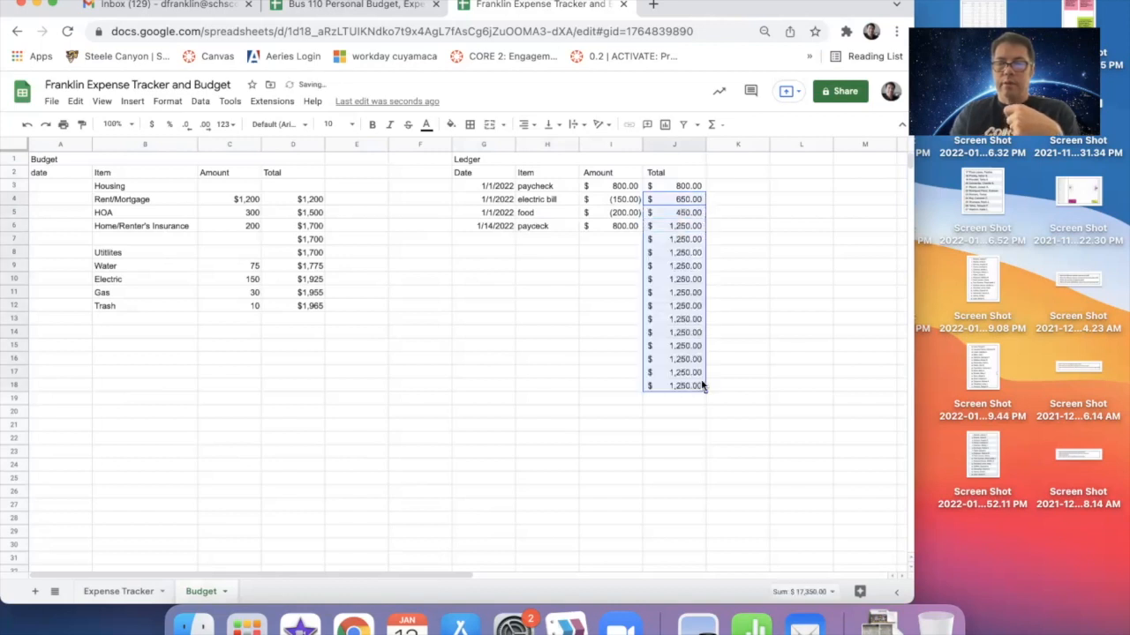
pyautogui.click(677, 230)
# Step: Record a Ledger entry in row 7 with item rent and amount -1200, leaving the date blank
pyautogui.click(538, 240)
pyautogui.write('ren')
pyautogui.press('Tab')
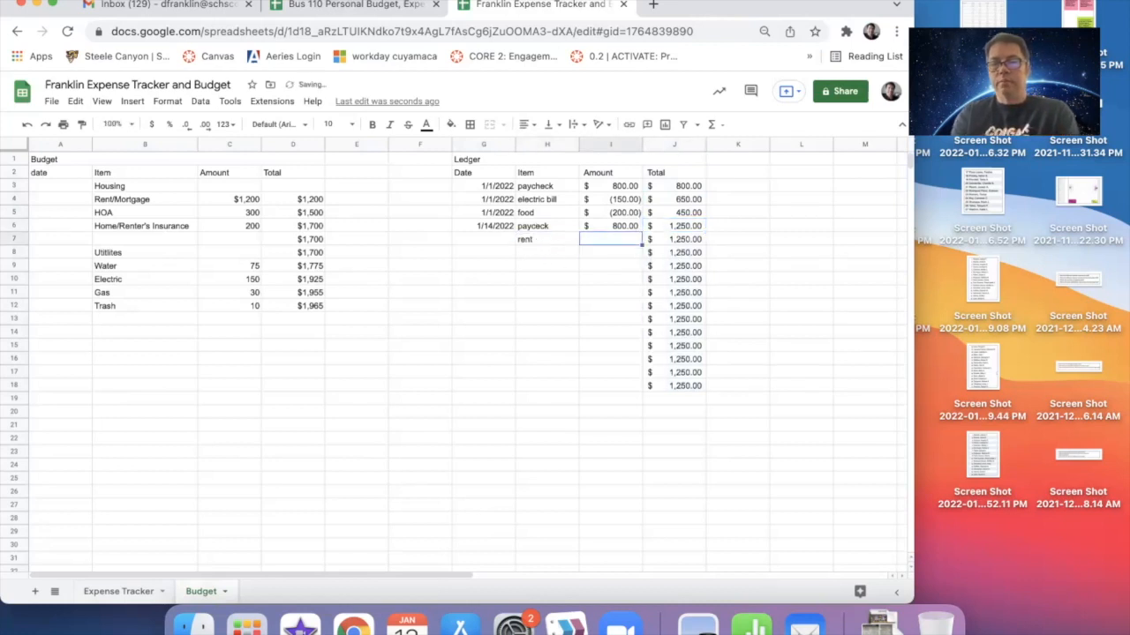
pyautogui.write('-1200')
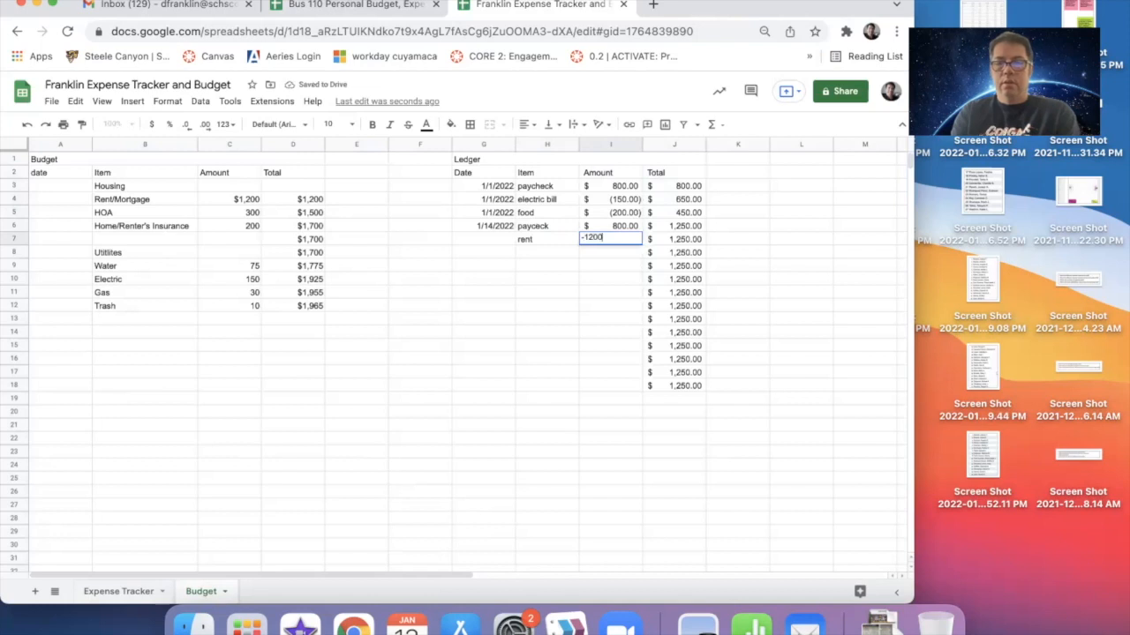
pyautogui.press('Return')
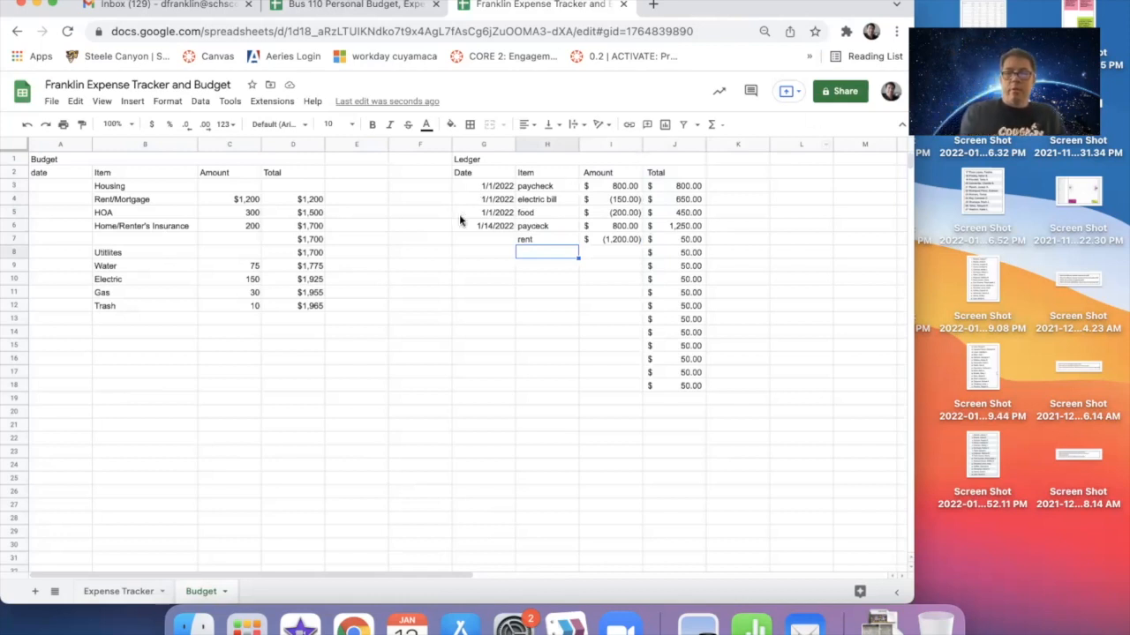
pyautogui.click(731, 188)
pyautogui.press('Down')
pyautogui.press('Down')
pyautogui.press('Down')
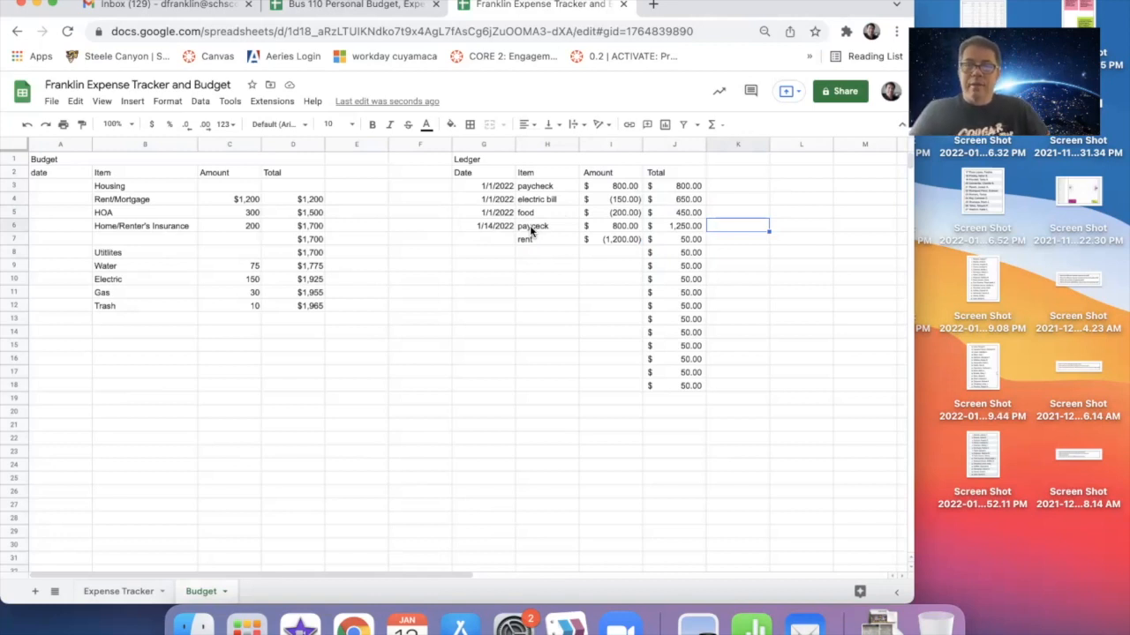
pyautogui.click(297, 320)
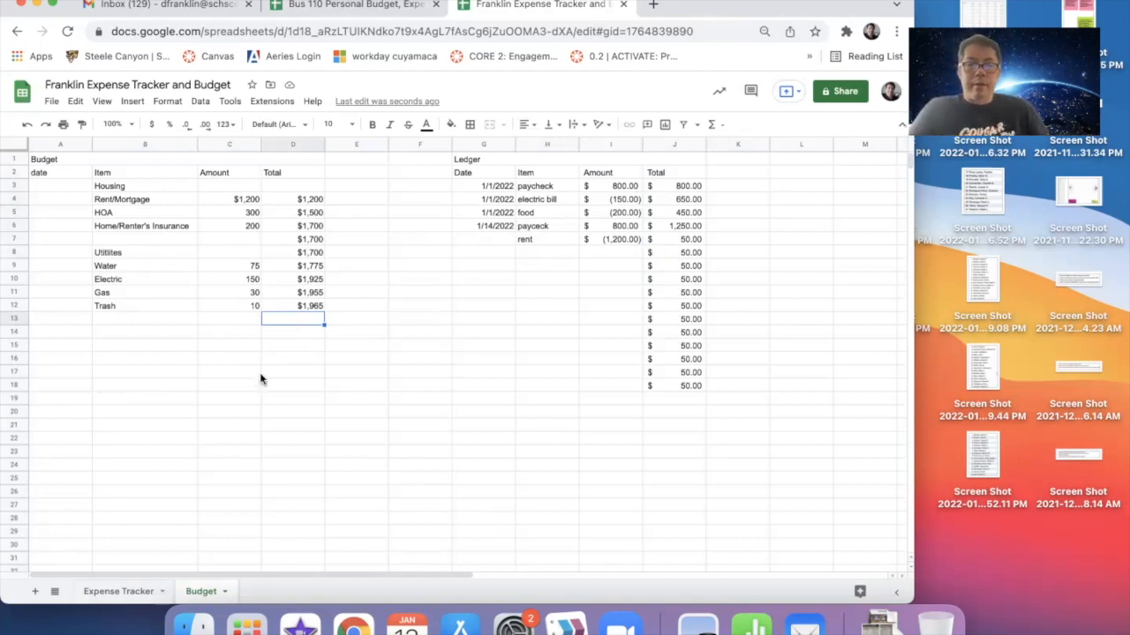
pyautogui.click(417, 412)
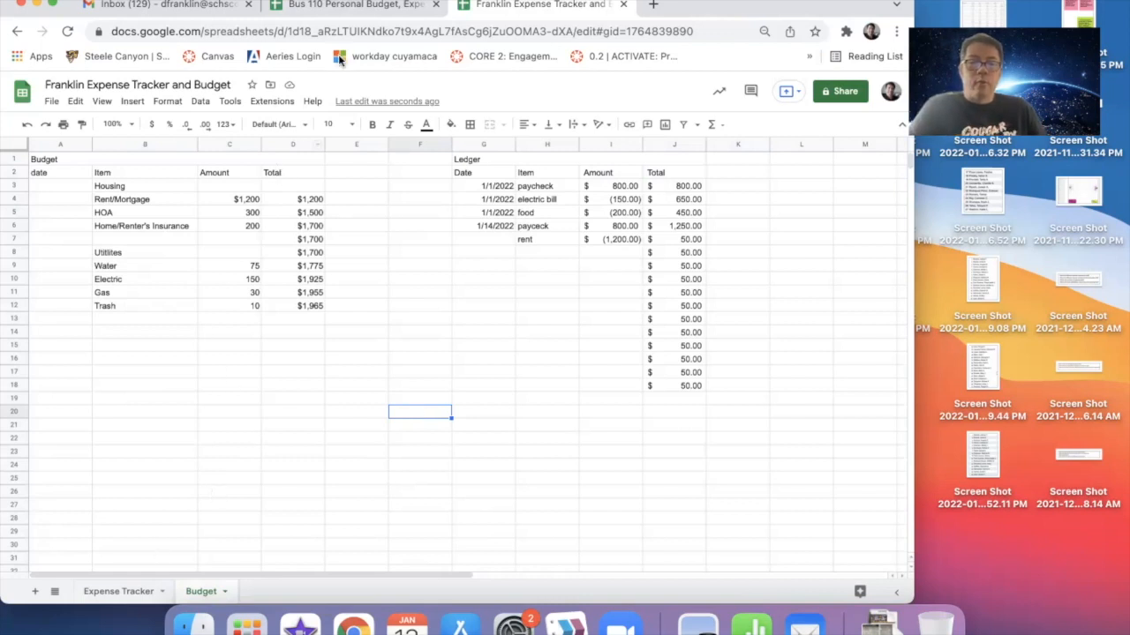
# Step: Switch to the Bus 110 Personal Budget, Expense Tracker, and Ledger spreadsheet and set the Rent amount to $600
pyautogui.click(353, 6)
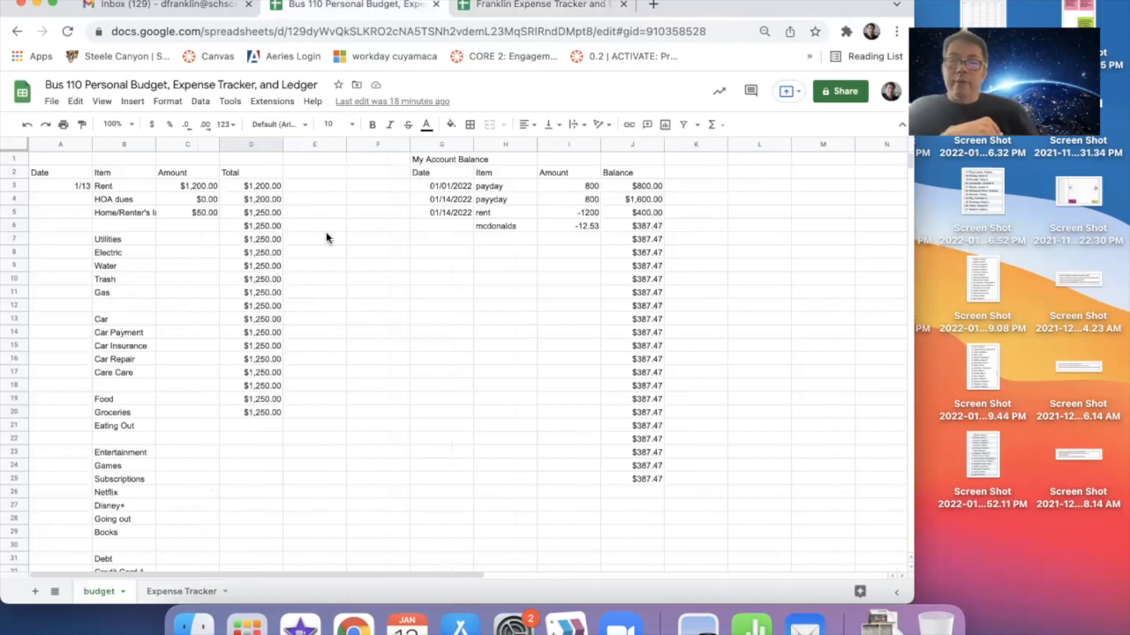
pyautogui.click(196, 187)
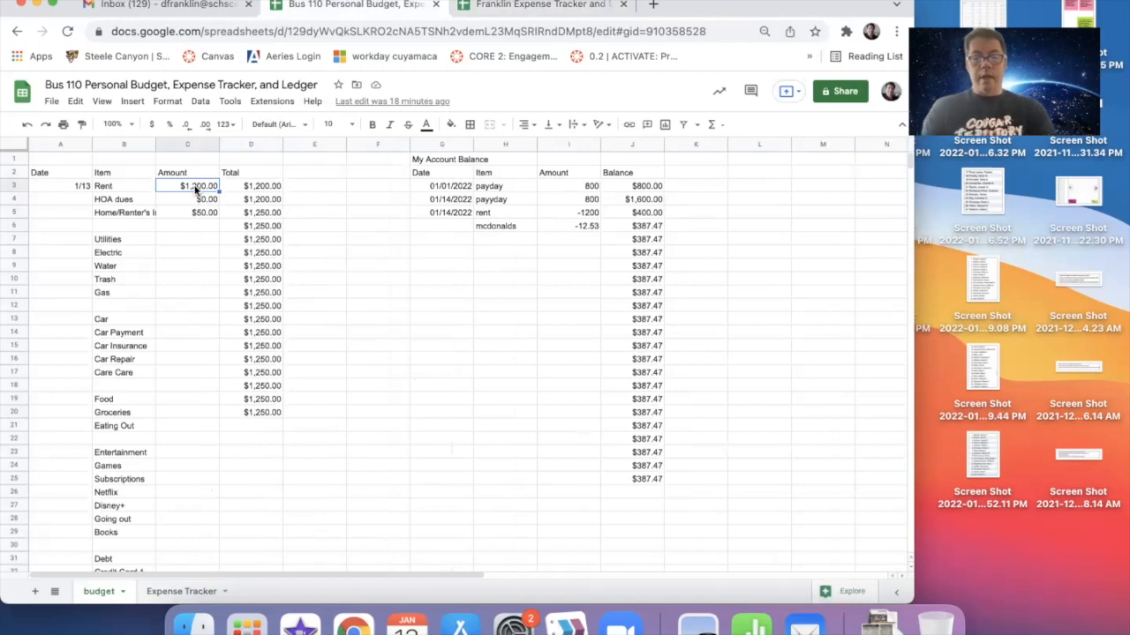
pyautogui.press('BackSpace')
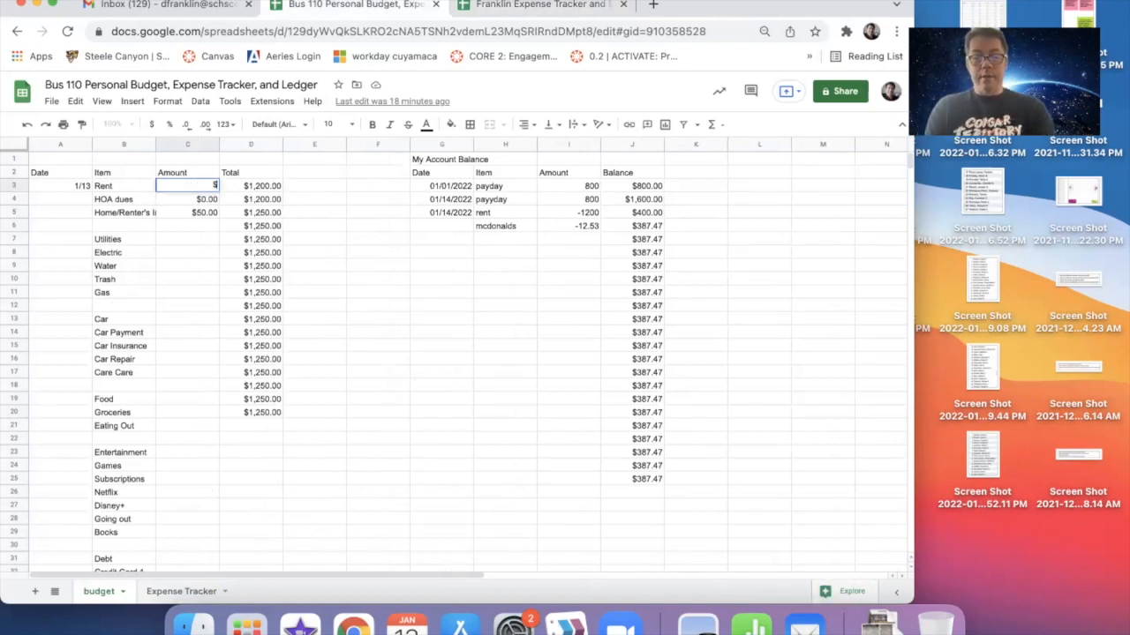
pyautogui.write('$600')
pyautogui.press('Return')
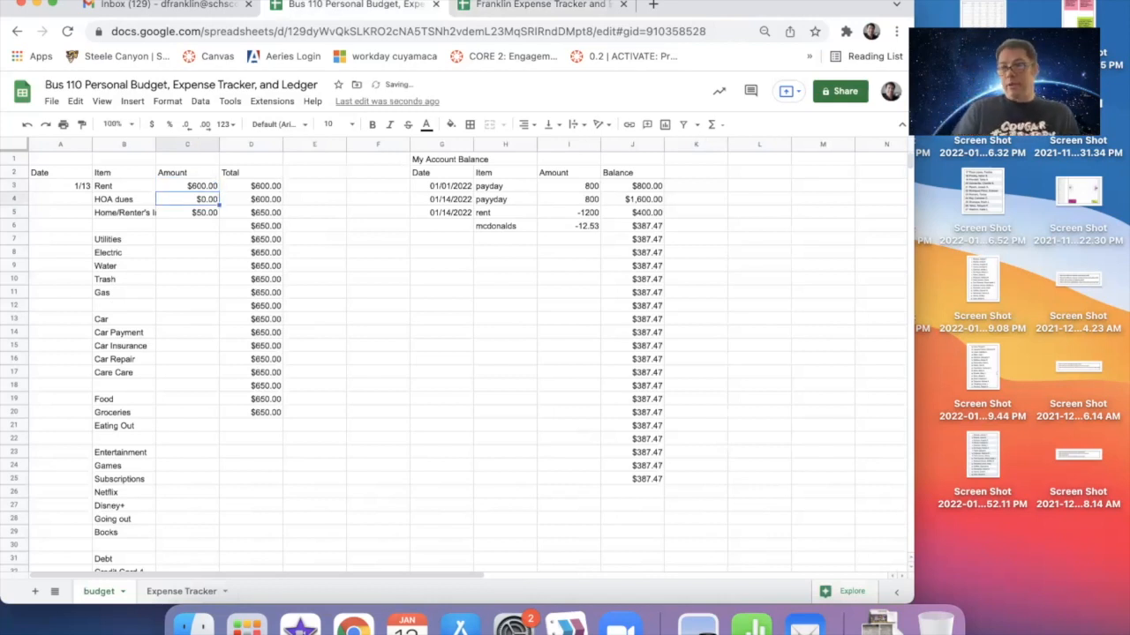
# Step: Enter 0 as the HOA dues amount and 100 as the Electric amount in the budget
pyautogui.write('0')
pyautogui.press('Return')
pyautogui.press('Down')
pyautogui.press('Down')
pyautogui.press('Down')
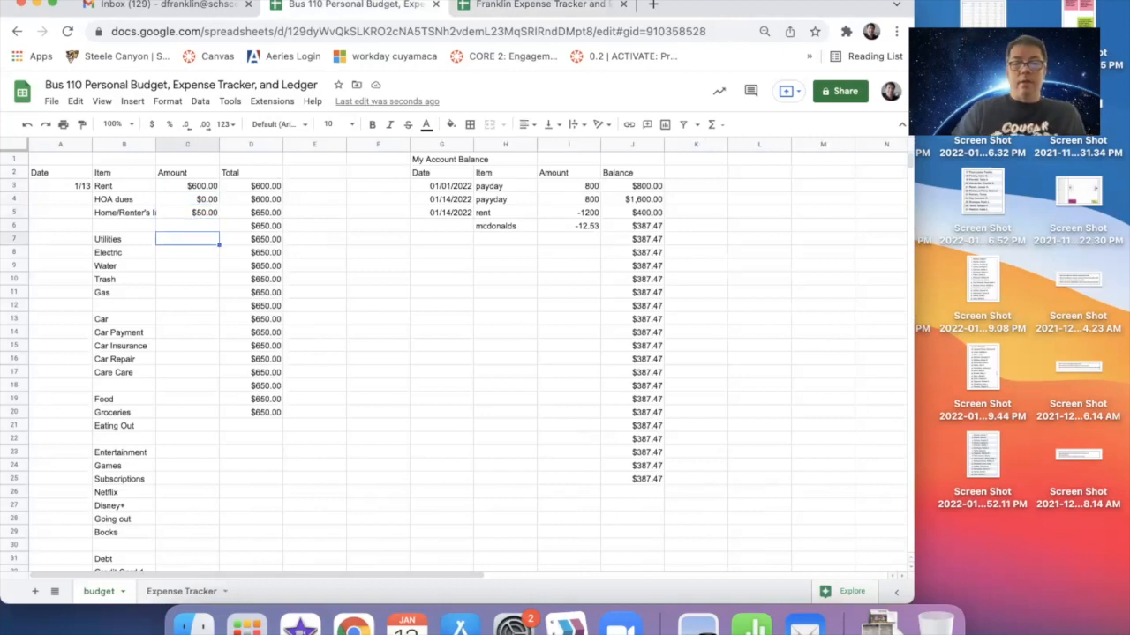
pyautogui.write('100')
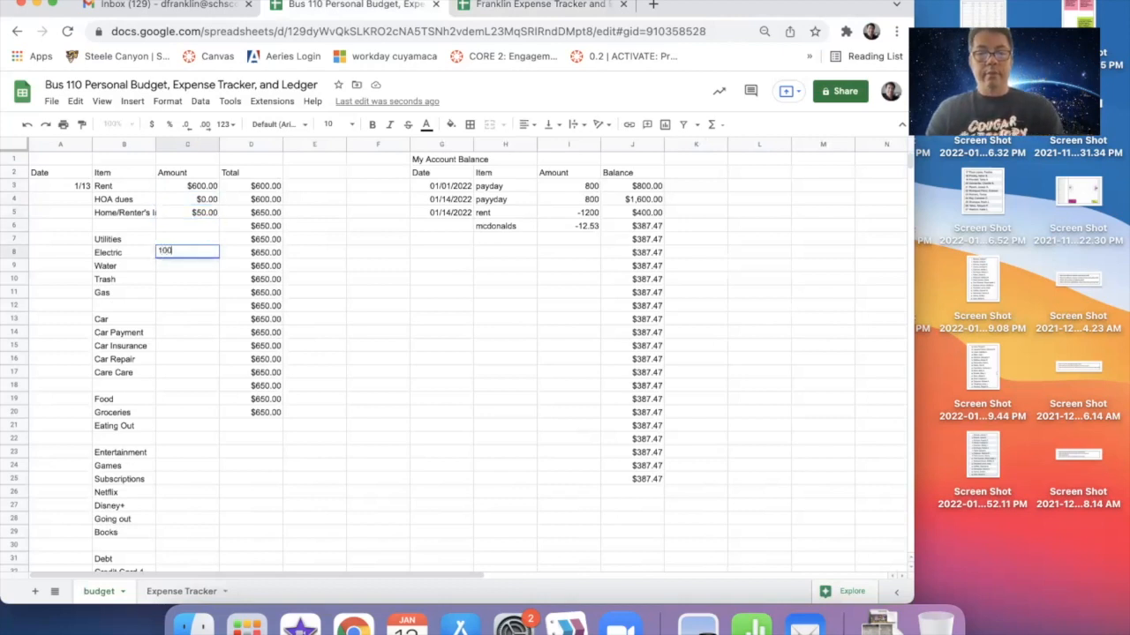
pyautogui.press('Return')
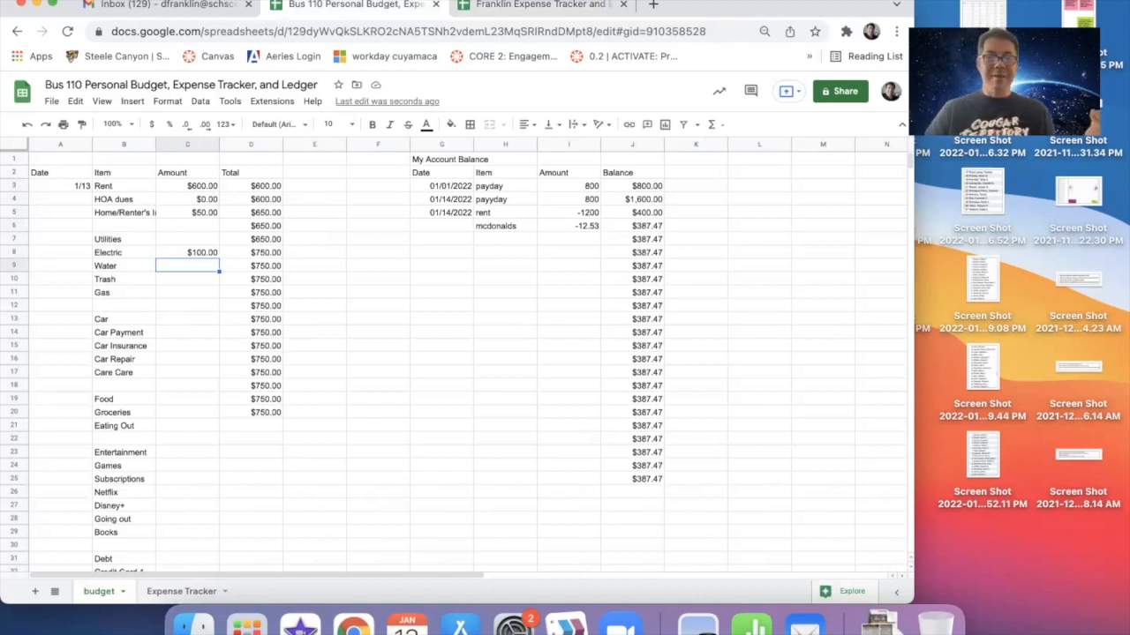
# Step: Enter 400 as the Car Payment amount in the budget's Car category
pyautogui.press('Down')
pyautogui.press('Down')
pyautogui.press('Up')
pyautogui.press('Up')
pyautogui.press('Down')
pyautogui.press('Down')
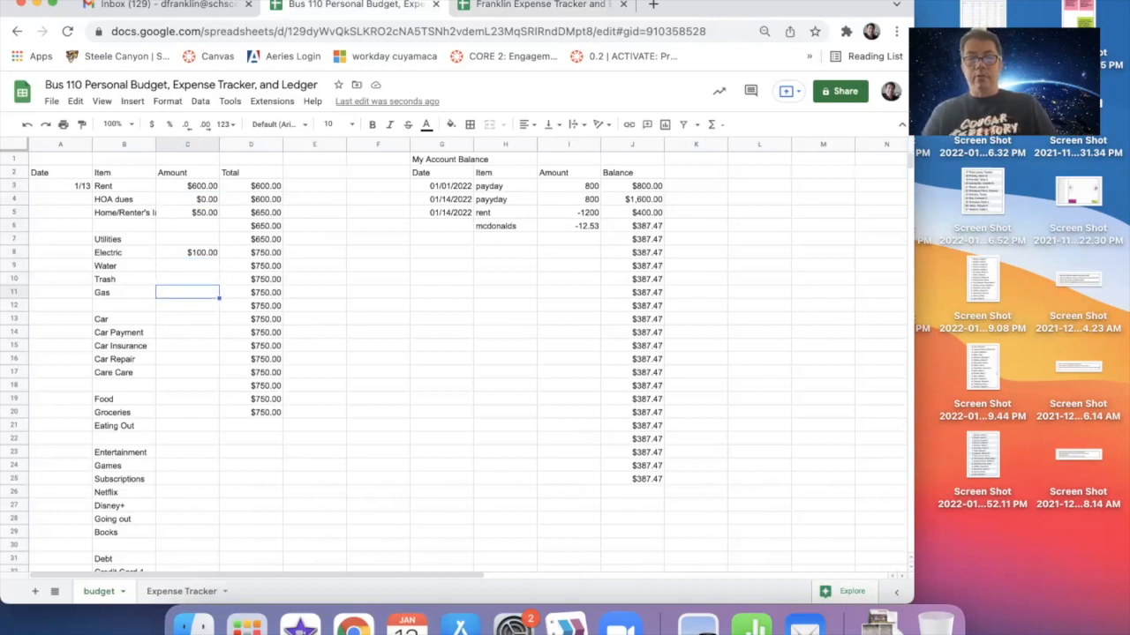
pyautogui.press('Down')
pyautogui.press('Down')
pyautogui.press('Down')
pyautogui.write('175')
pyautogui.press('Return')
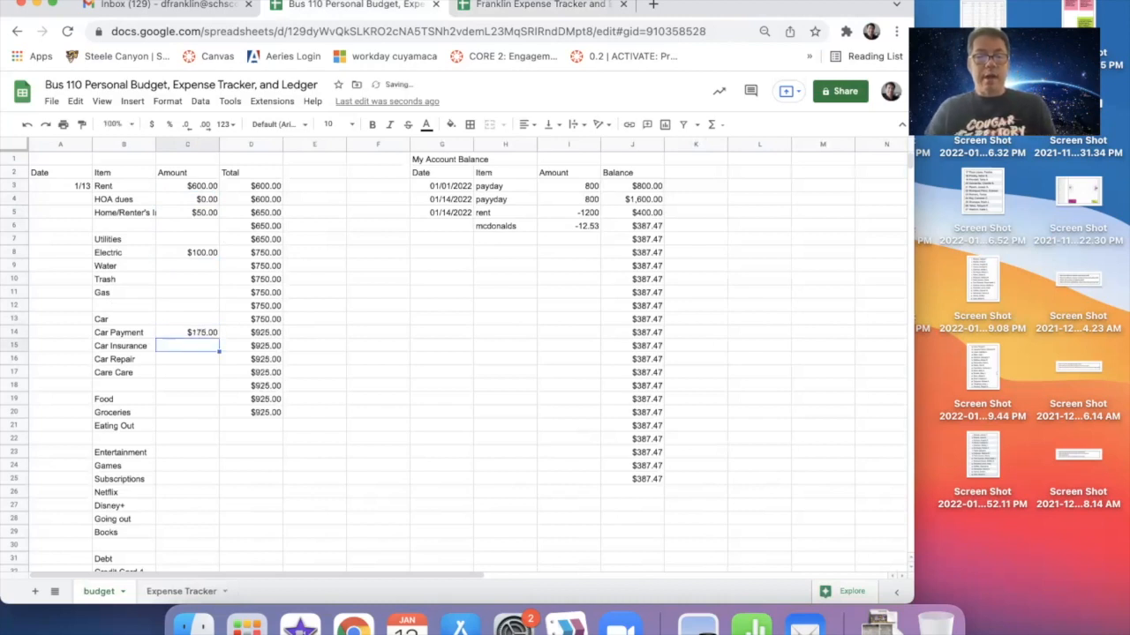
pyautogui.press('Up')
pyautogui.write('400')
pyautogui.press('Return')
# Step: Enter 211 as the Car Insurance amount in the budget's Car category
pyautogui.press('Down')
pyautogui.press('Down')
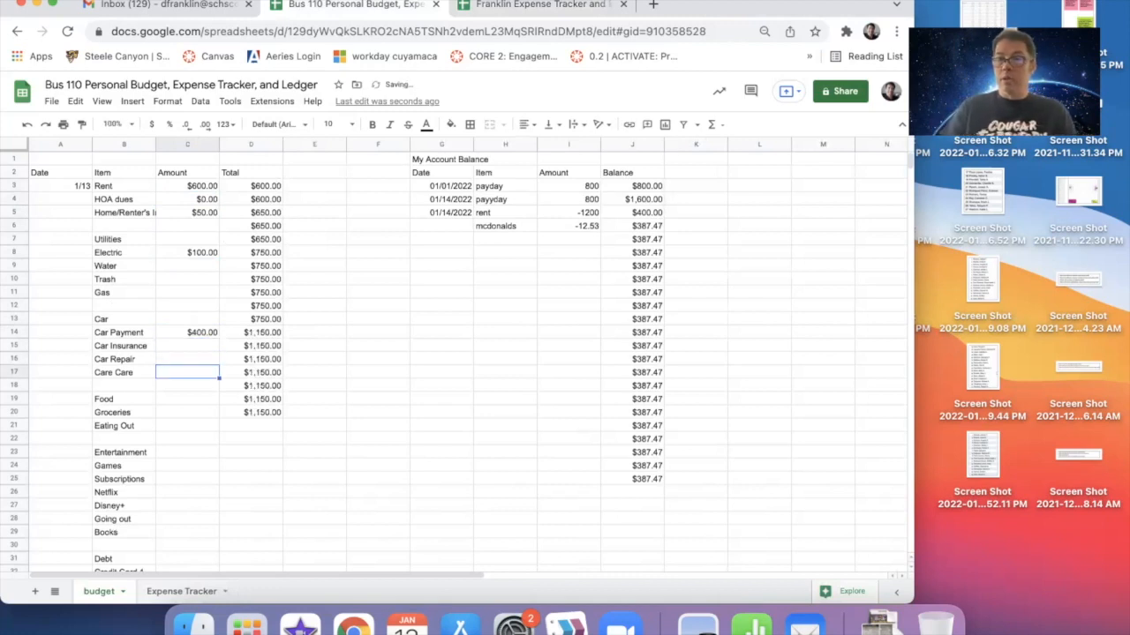
pyautogui.press('Up')
pyautogui.press('Up')
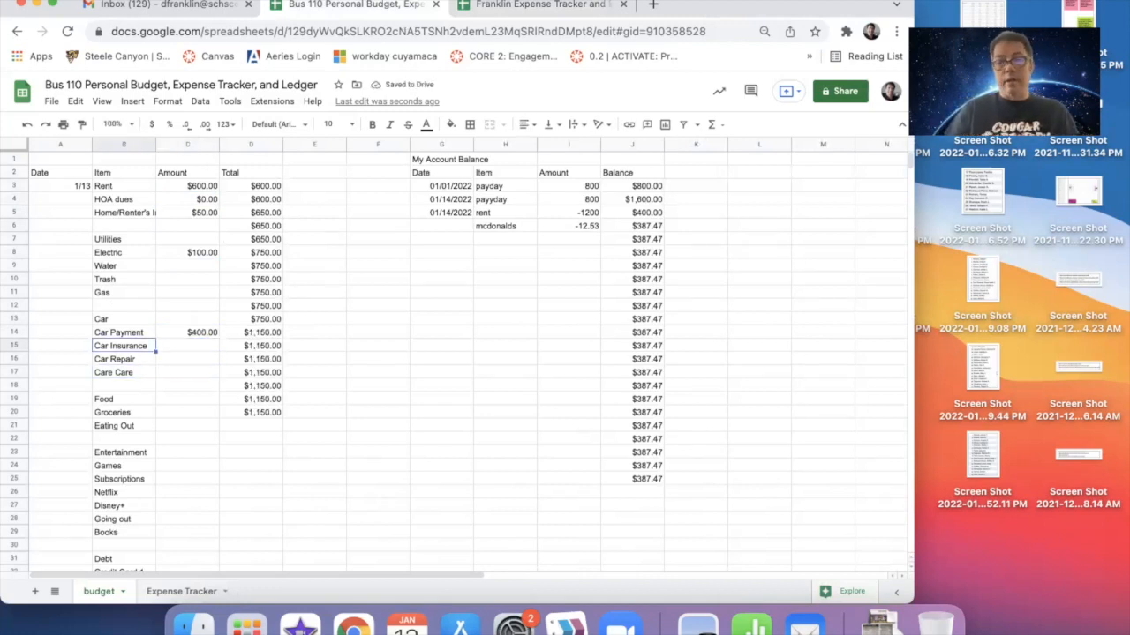
pyautogui.press('Left')
pyautogui.press('Right')
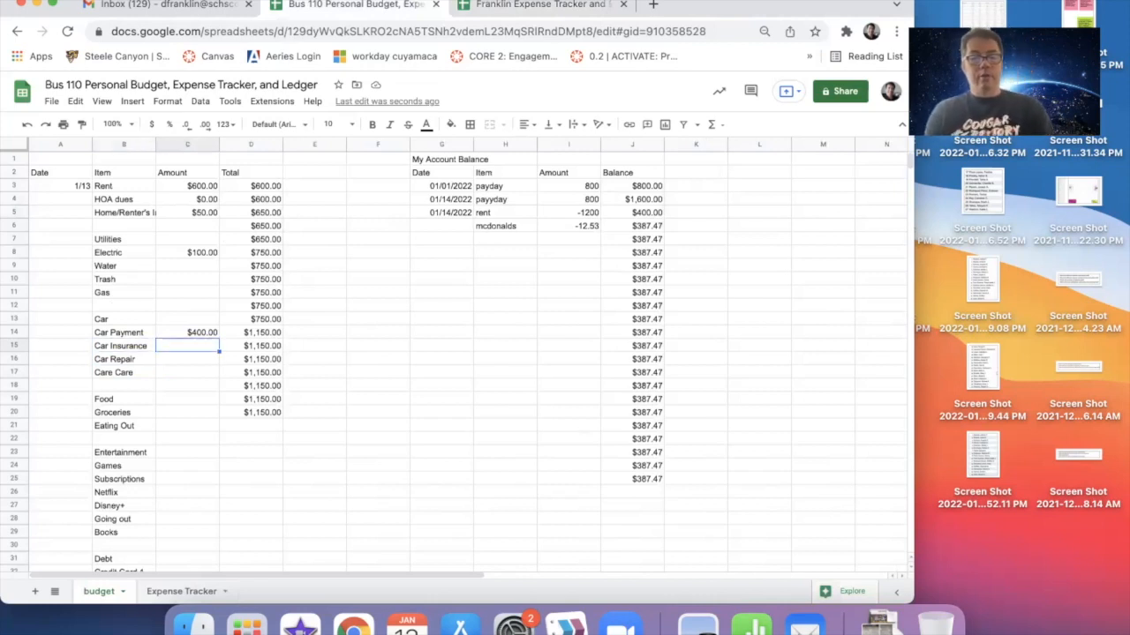
pyautogui.write('211')
pyautogui.press('Return')
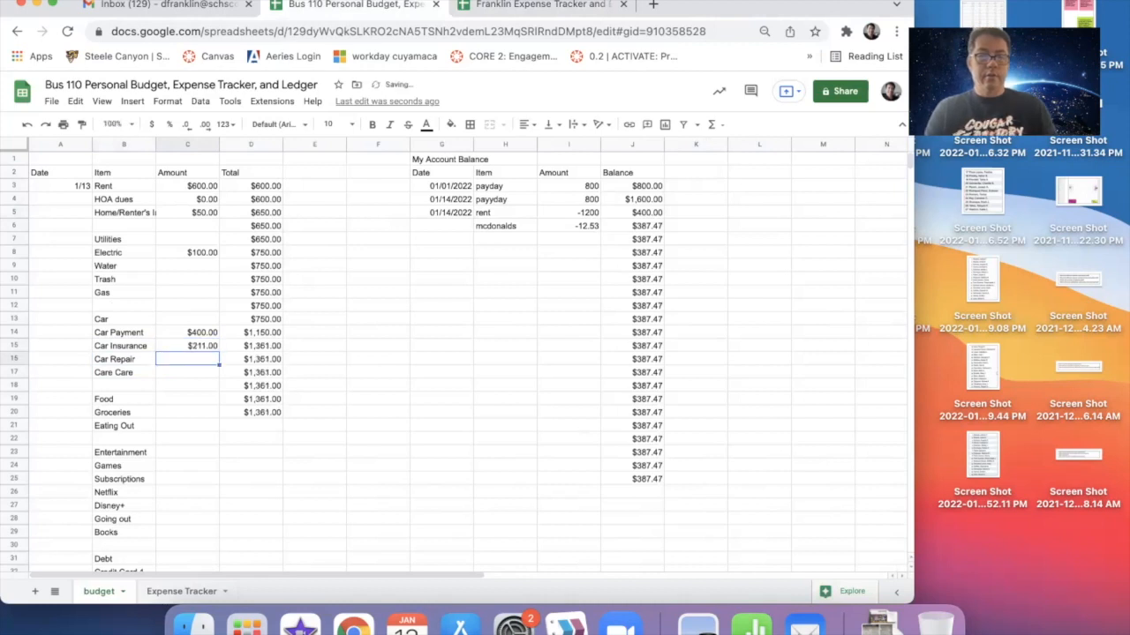
# Step: Review the remaining budget lines from Car Repair through Food, Entertainment, Debt, Investment and Charity
pyautogui.press('Down')
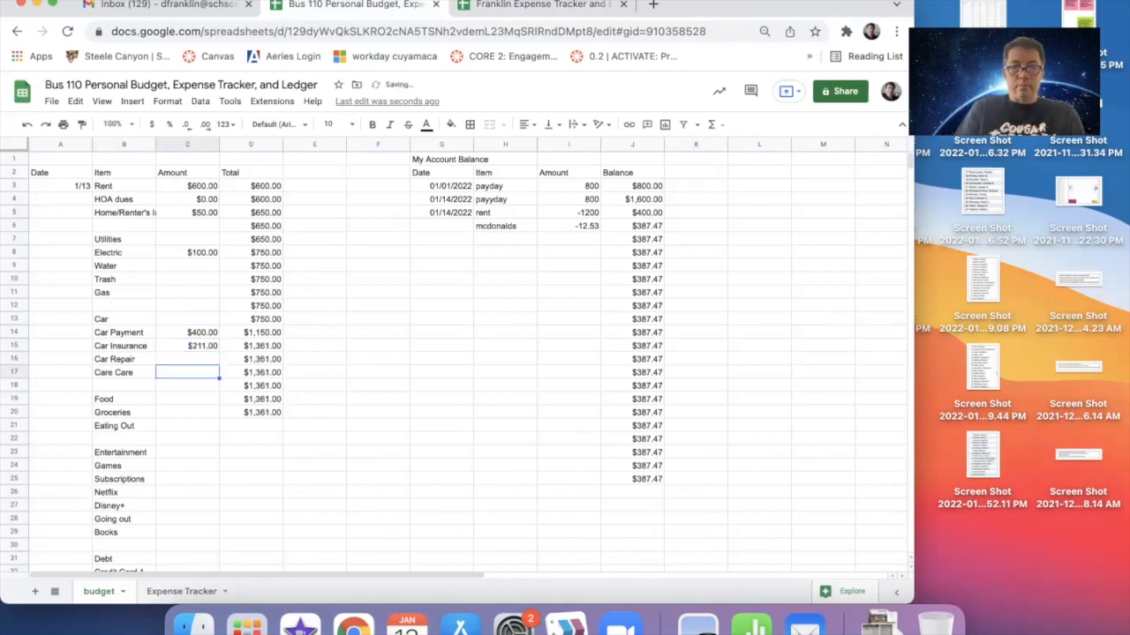
pyautogui.press('Up')
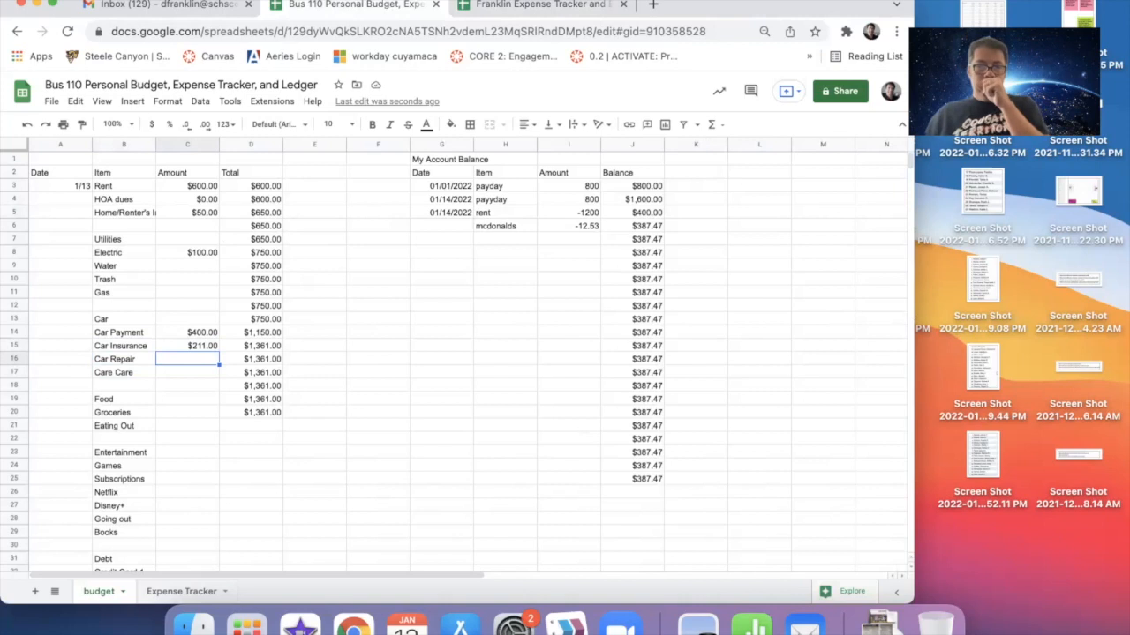
pyautogui.press('Down')
pyautogui.press('Up')
pyautogui.press('Down')
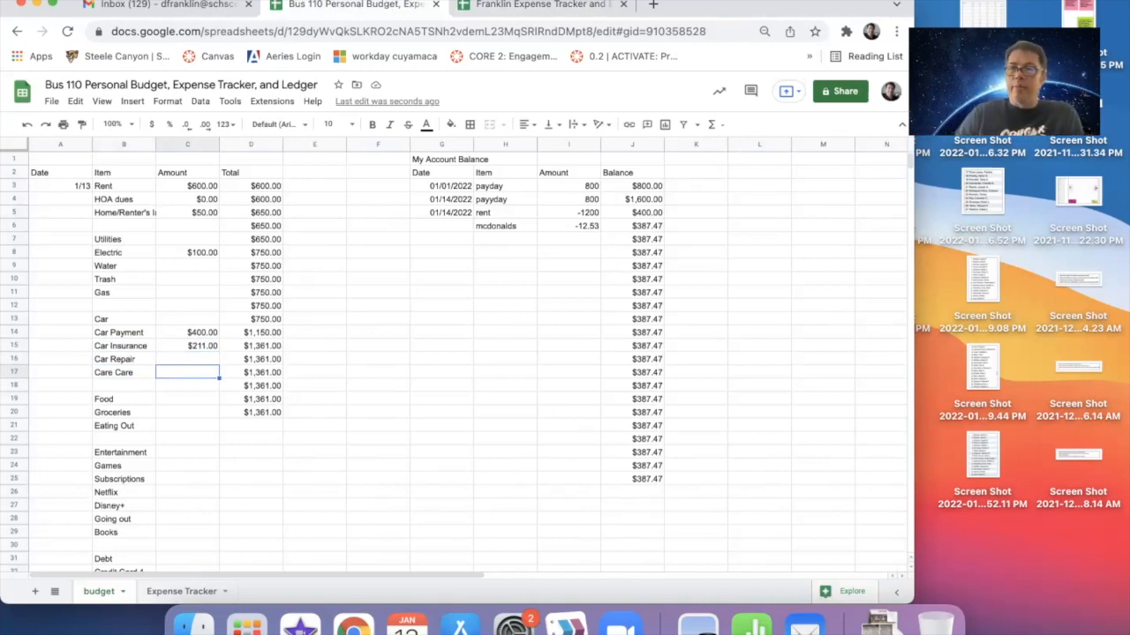
pyautogui.press('Left')
pyautogui.press('Down')
pyautogui.press('Down')
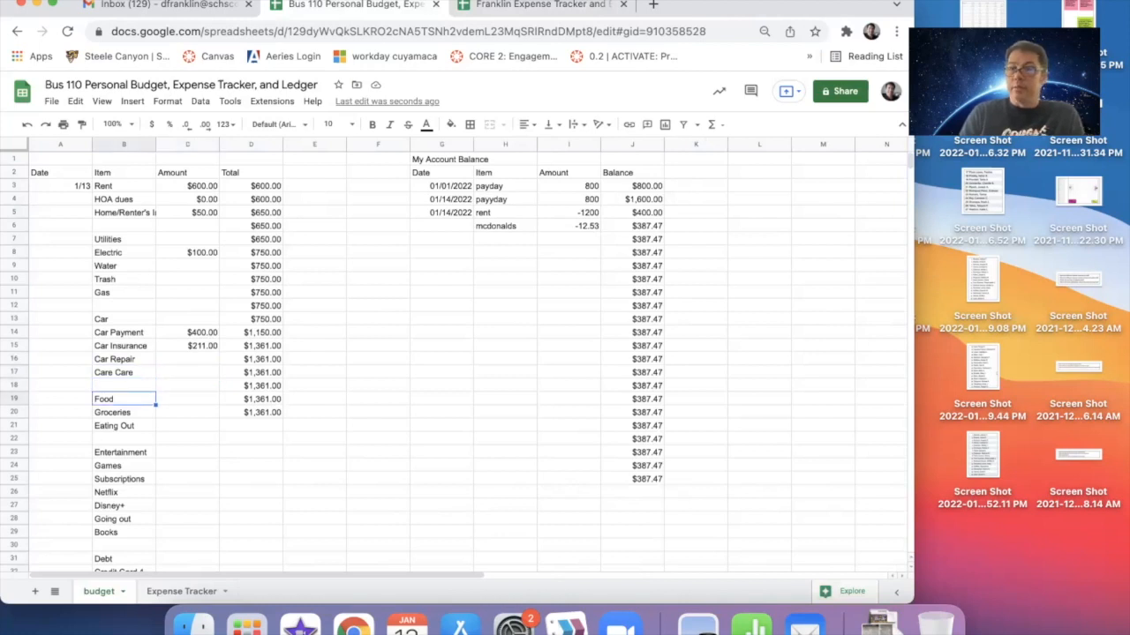
pyautogui.press('Down')
pyautogui.press('Right')
pyautogui.press('Down')
pyautogui.press('Down')
pyautogui.press('Up')
pyautogui.press('Up')
pyautogui.press('Down')
pyautogui.press('Down')
pyautogui.press('Down')
pyautogui.press('Down')
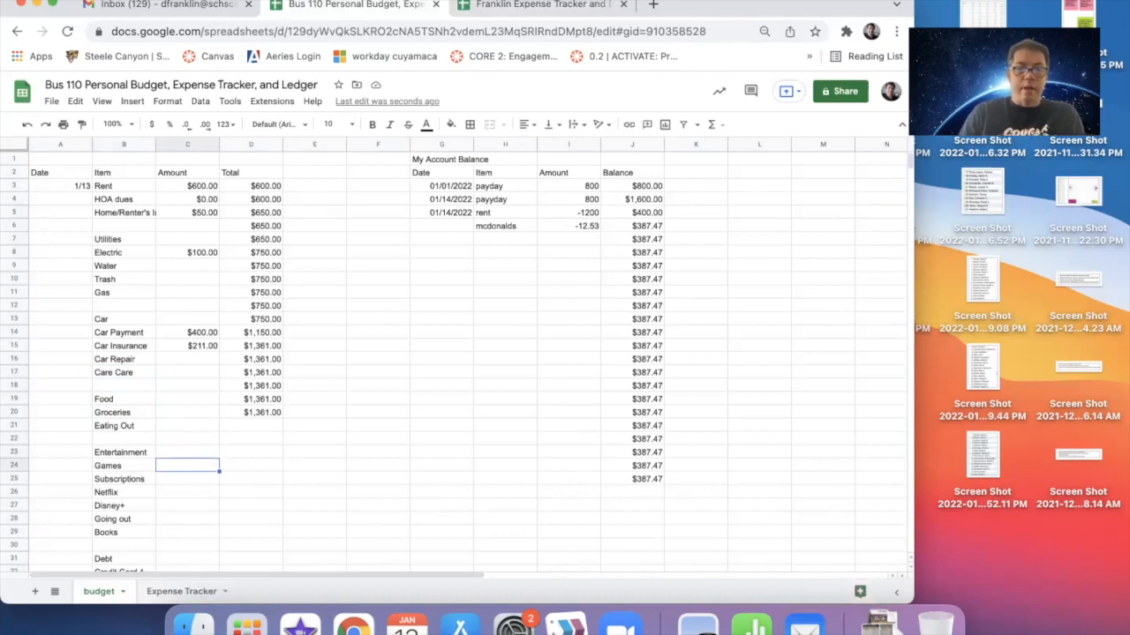
pyautogui.press('Down')
pyautogui.press('Down')
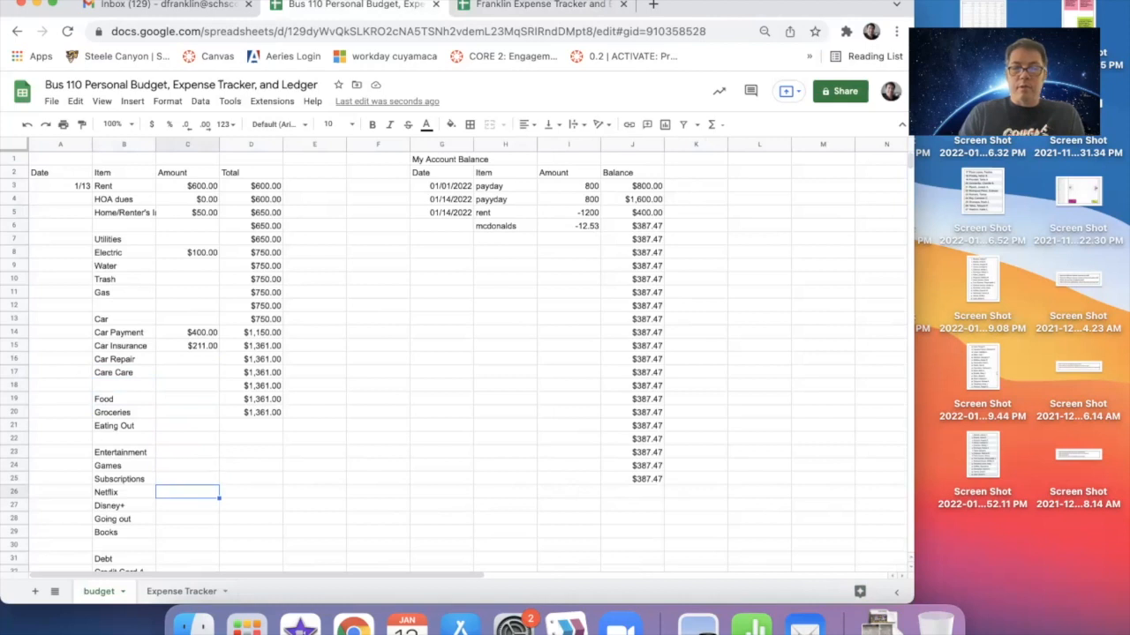
pyautogui.press('Down')
pyautogui.press('Down')
pyautogui.press('Down')
pyautogui.press('Up')
pyautogui.press('Up')
pyautogui.press('Up')
pyautogui.press('Up')
pyautogui.press('Up')
pyautogui.press('Down')
pyautogui.press('Down')
pyautogui.press('Down')
pyautogui.press('Down')
pyautogui.press('Down')
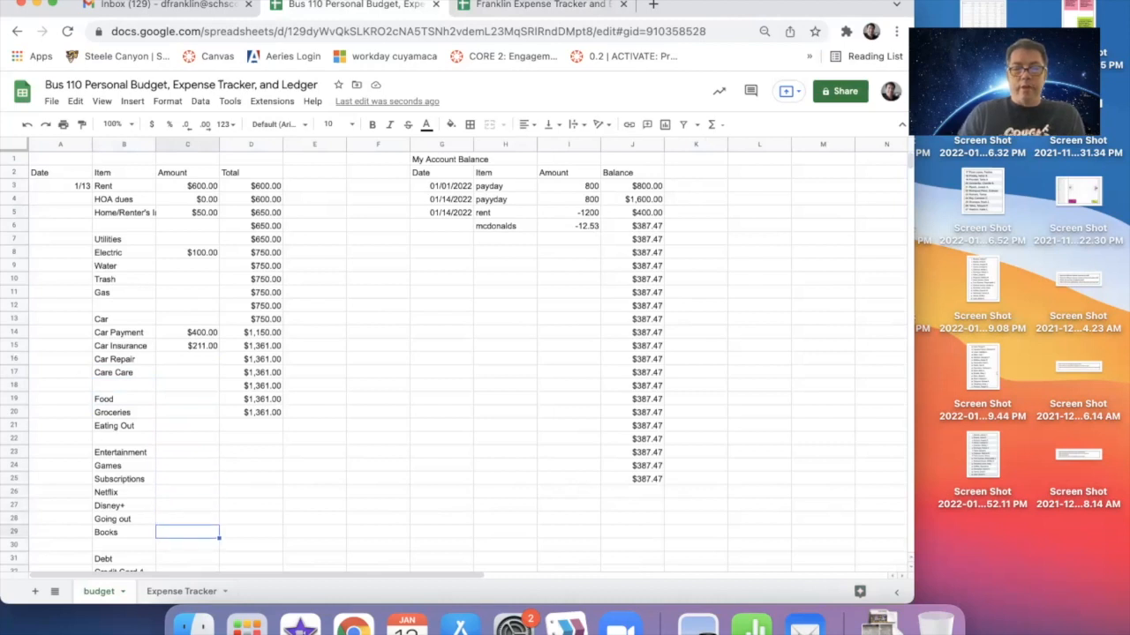
pyautogui.scroll(-5, 331, 364)
pyautogui.scroll(-1, 196, 202)
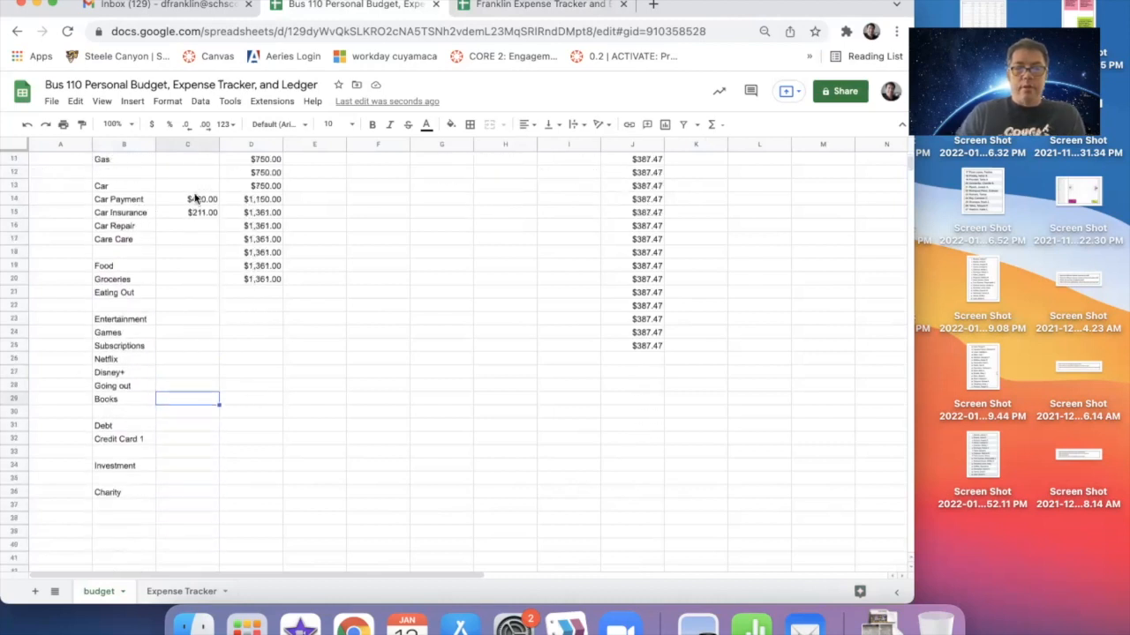
pyautogui.click(177, 439)
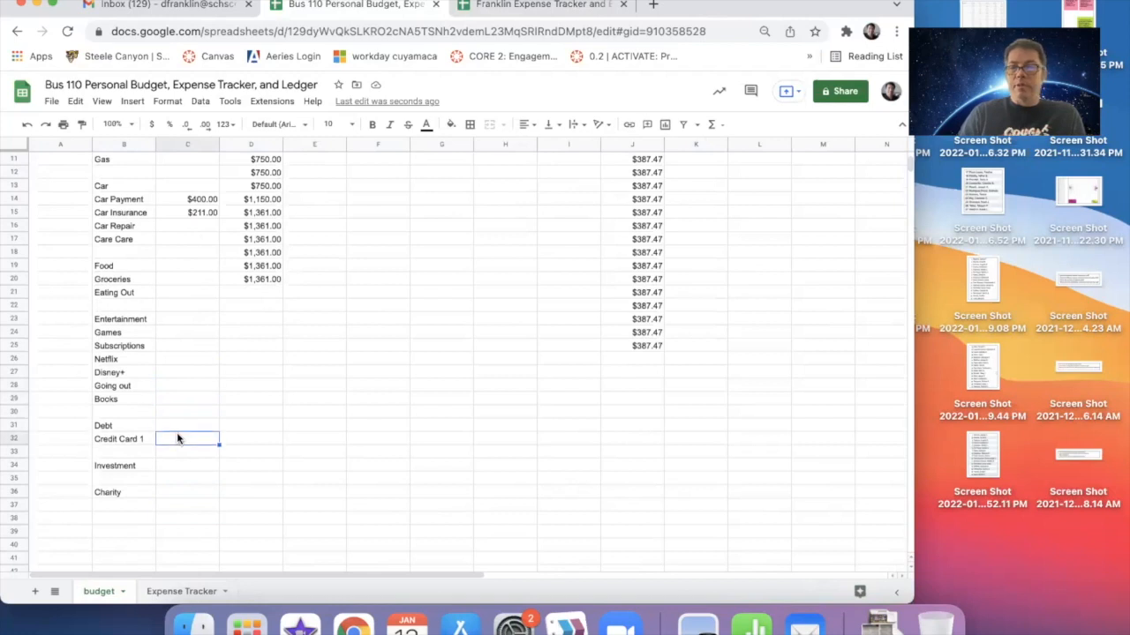
pyautogui.press('Down')
pyautogui.press('Down')
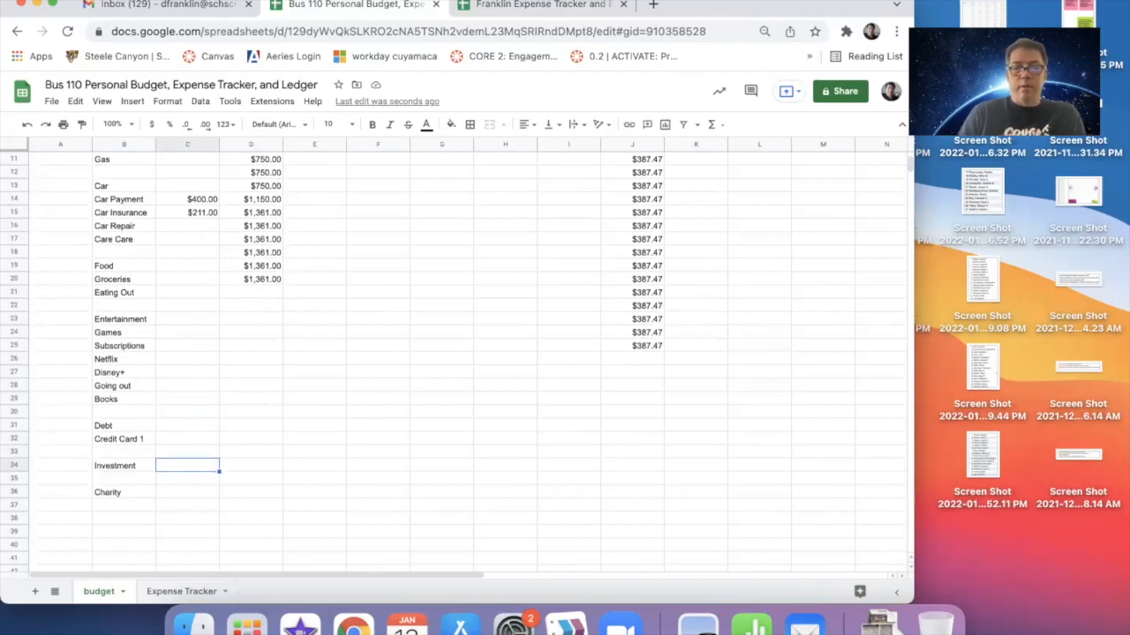
pyautogui.press('Down')
pyautogui.press('Down')
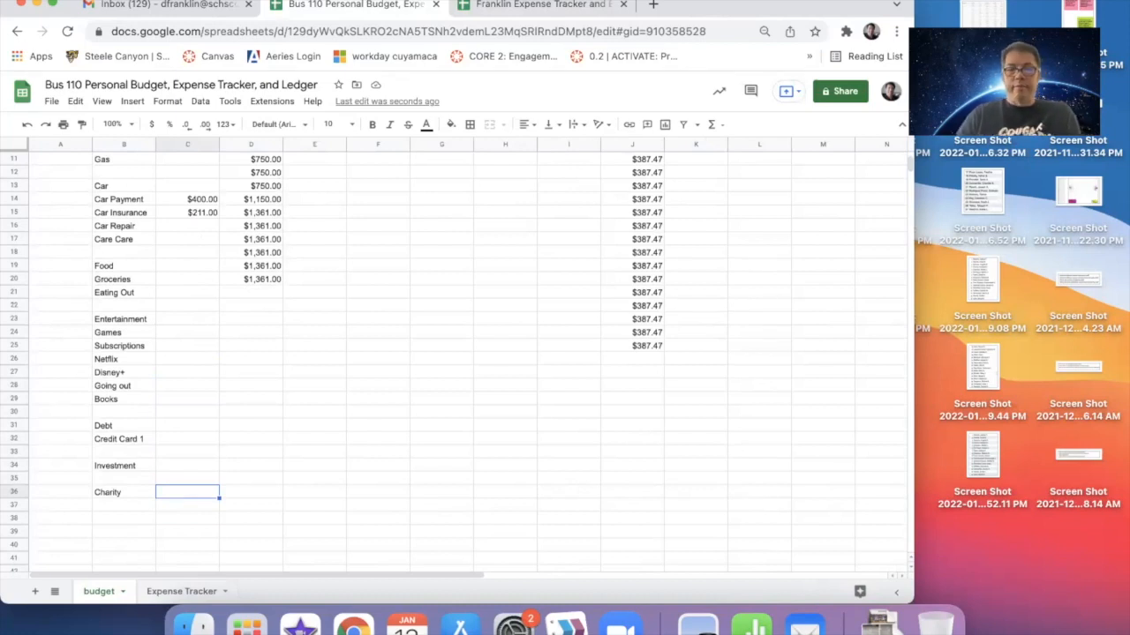
pyautogui.scroll(5, 434, 294)
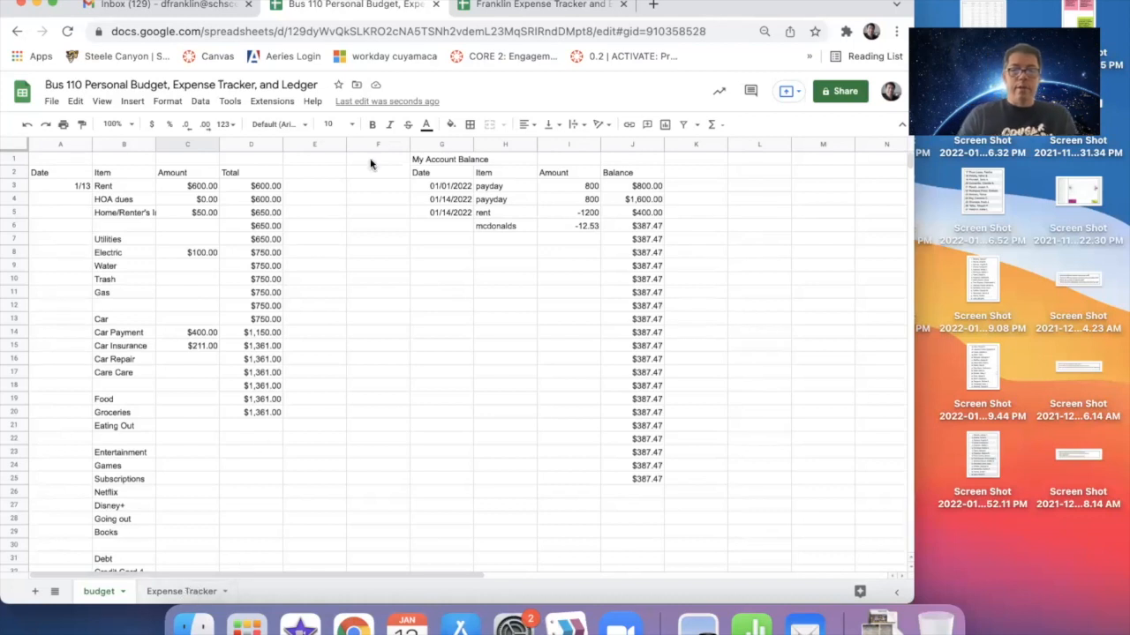
# Step: Open the Expense Tracker sheet of the Bus 110 spreadsheet
pyautogui.click(168, 593)
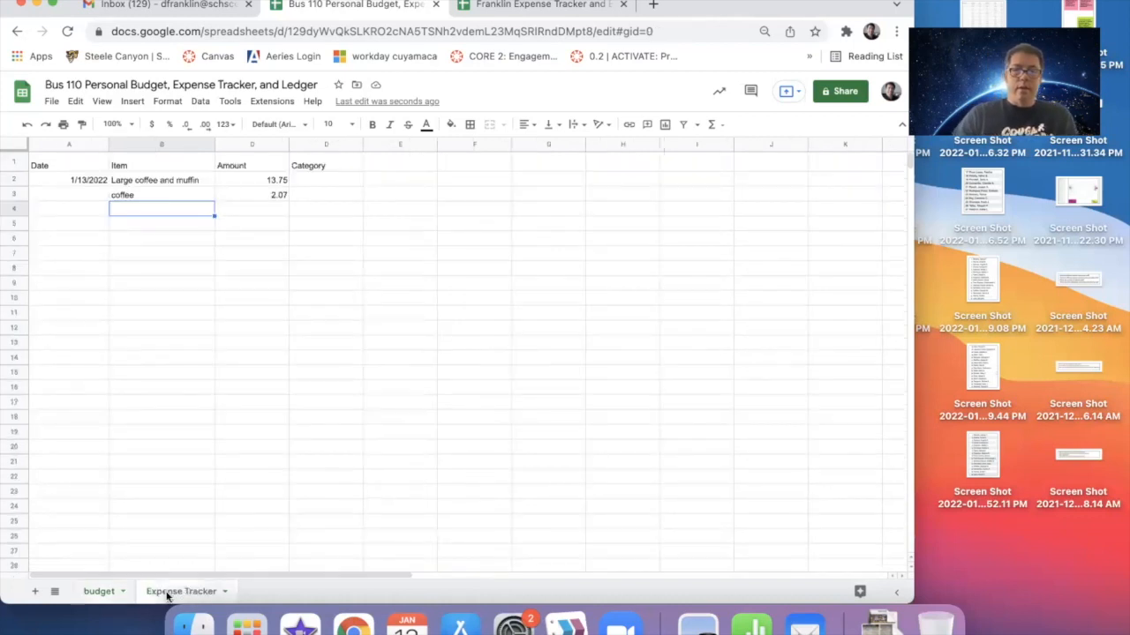